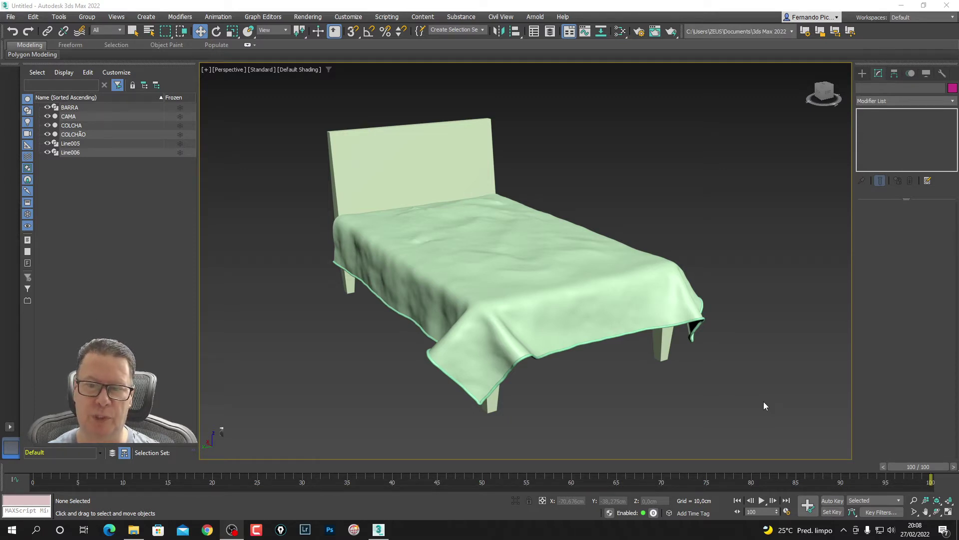
Step: Reset to an empty scene, discarding the unsaved changes to the finished bed
middle_drag(689, 322, 676, 323)
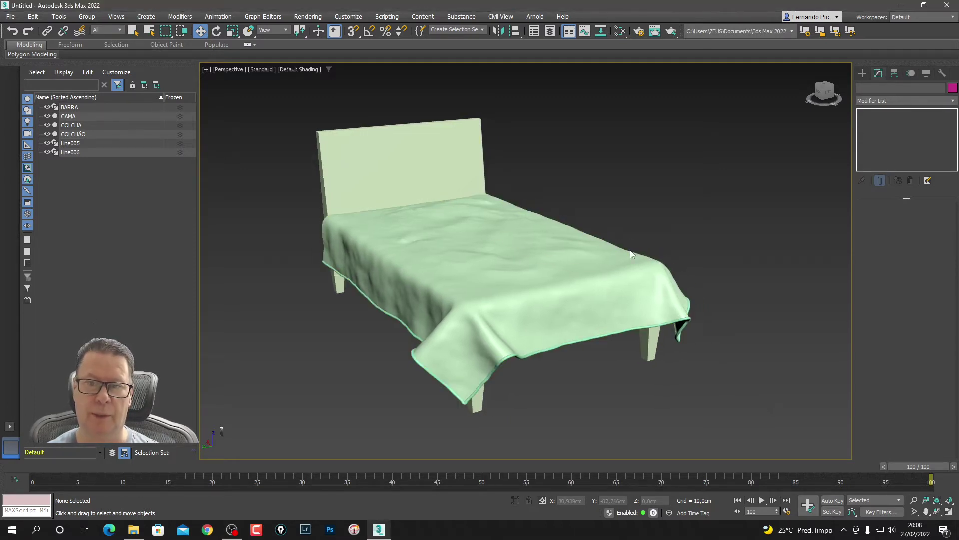
mouse_move(630, 254)
alt+middle_down()
mouse_move(548, 244)
mouse_move(574, 214)
mouse_move(706, 246)
mouse_move(659, 225)
mouse_move(688, 273)
mouse_move(787, 256)
mouse_move(844, 263)
mouse_move(807, 260)
alt+middle_up()
middle_drag(659, 223, 717, 221)
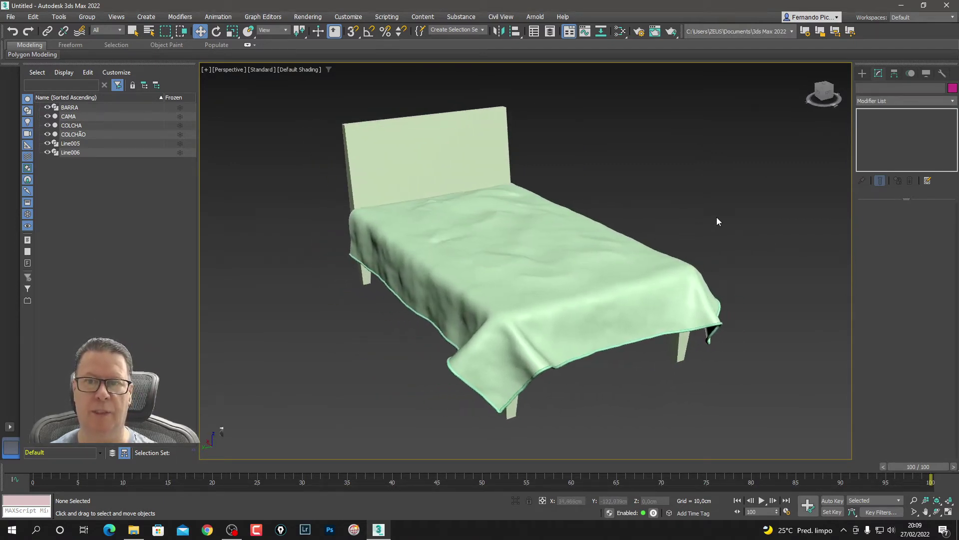
click(10, 16)
click(34, 50)
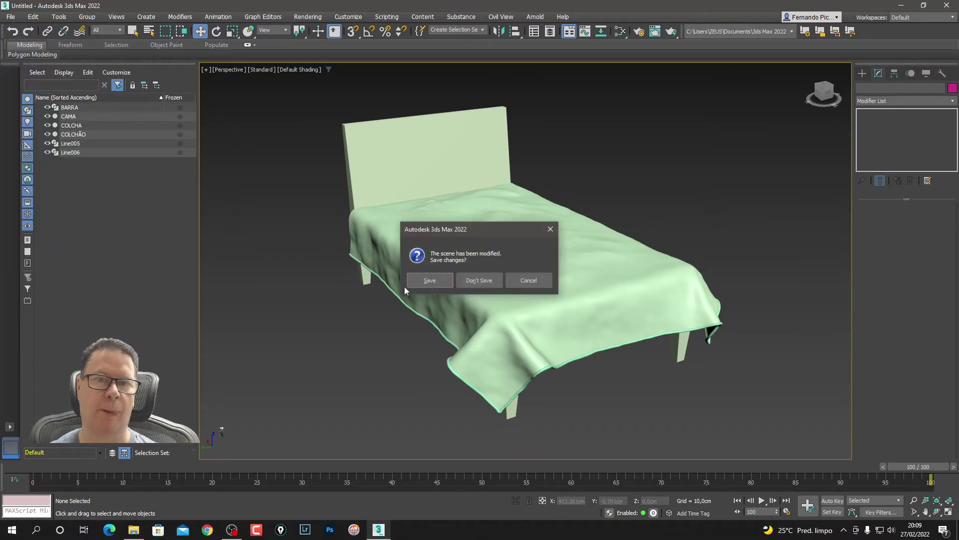
click(487, 280)
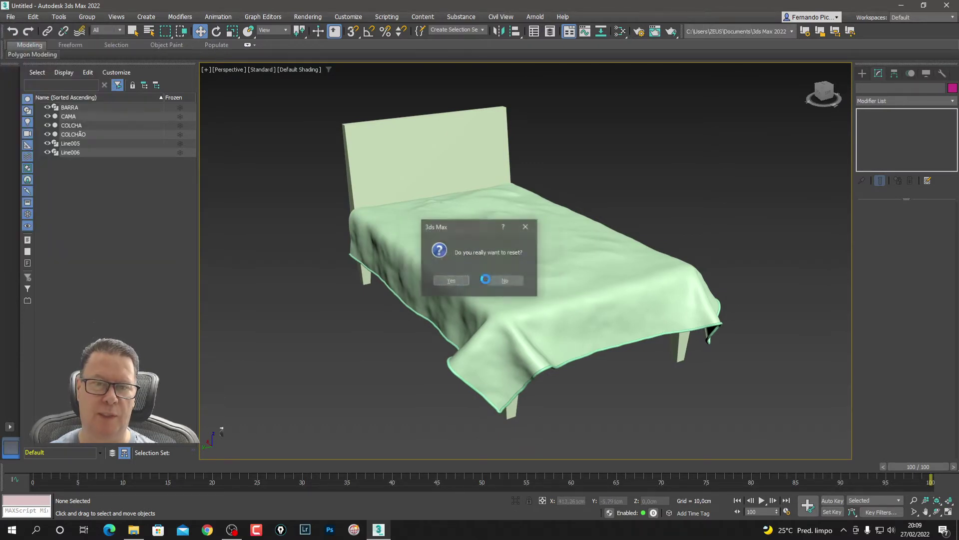
click(457, 281)
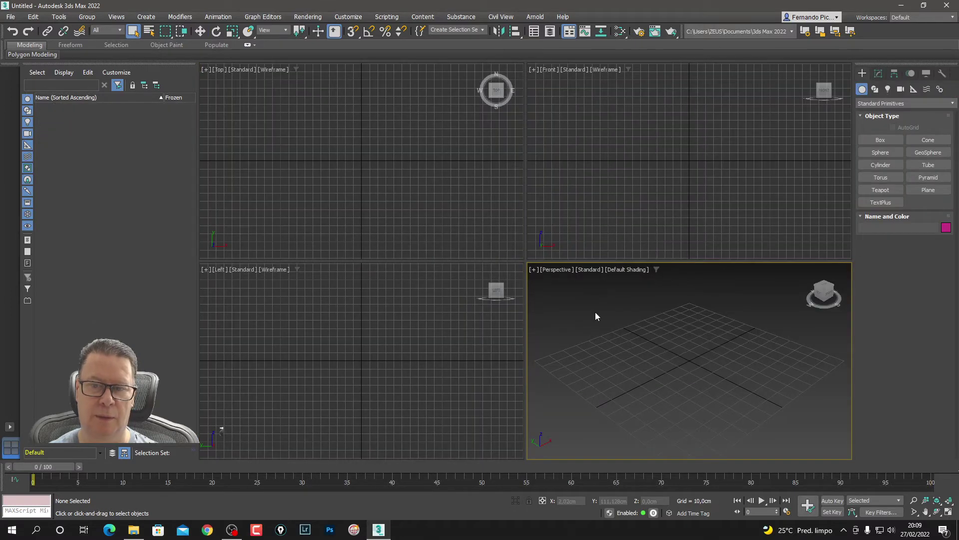
Step: Maximize the Perspective view and set system and display units to centimeters
key(alt+w)
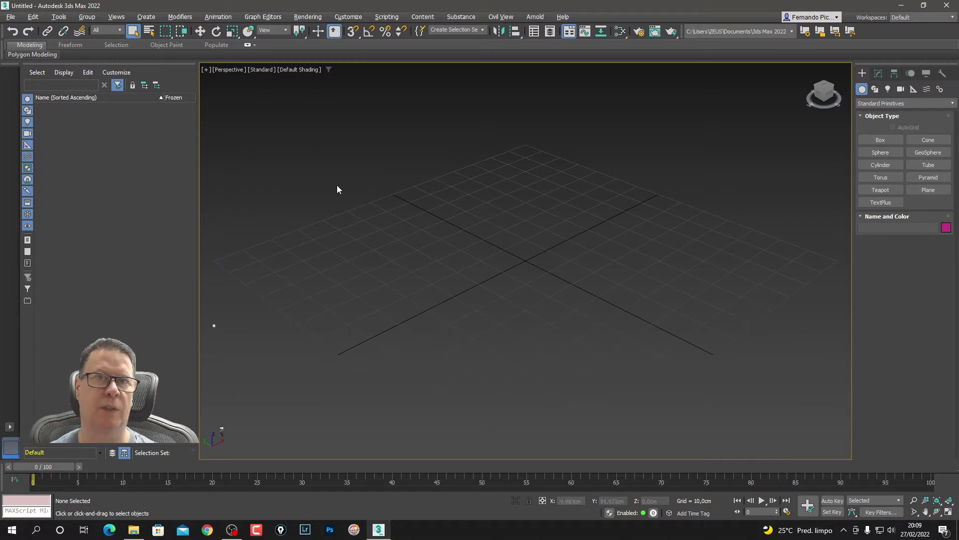
click(357, 18)
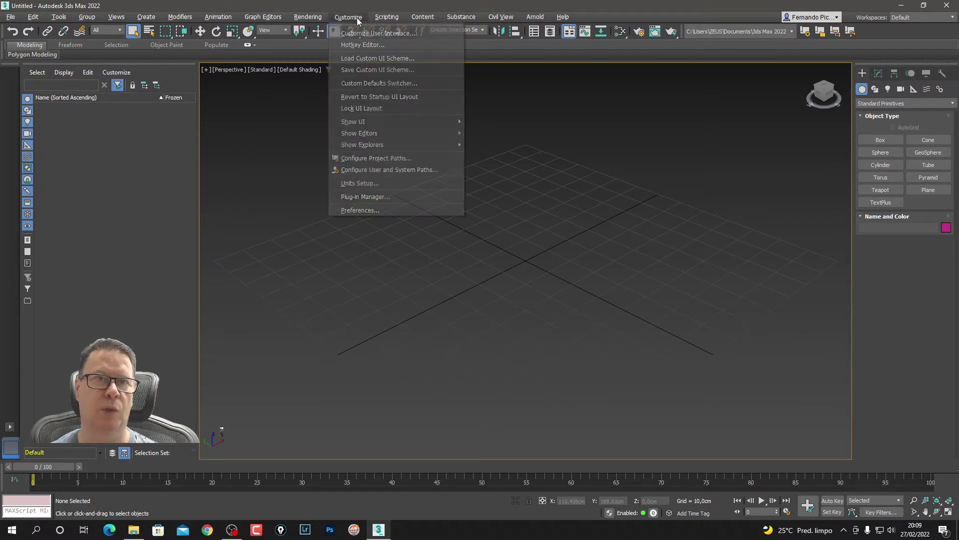
click(396, 185)
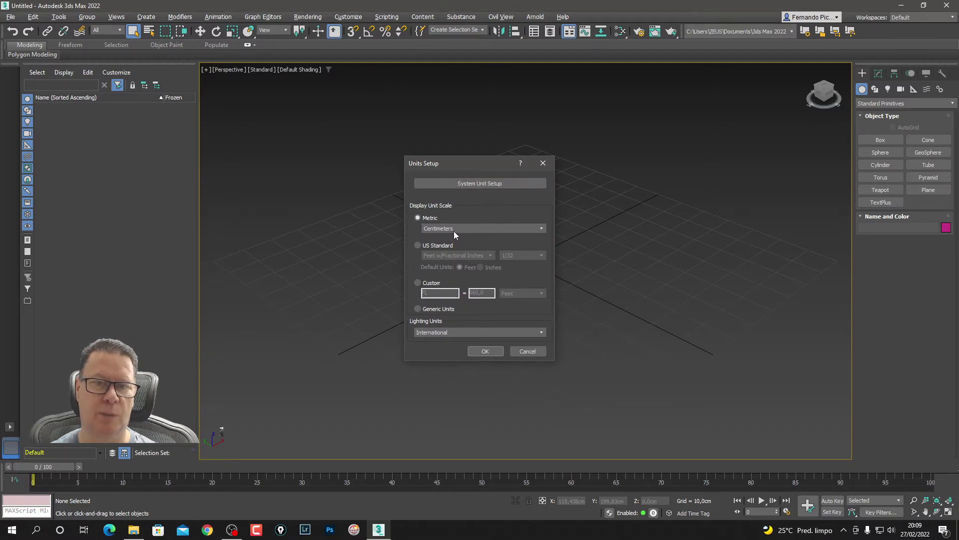
click(517, 183)
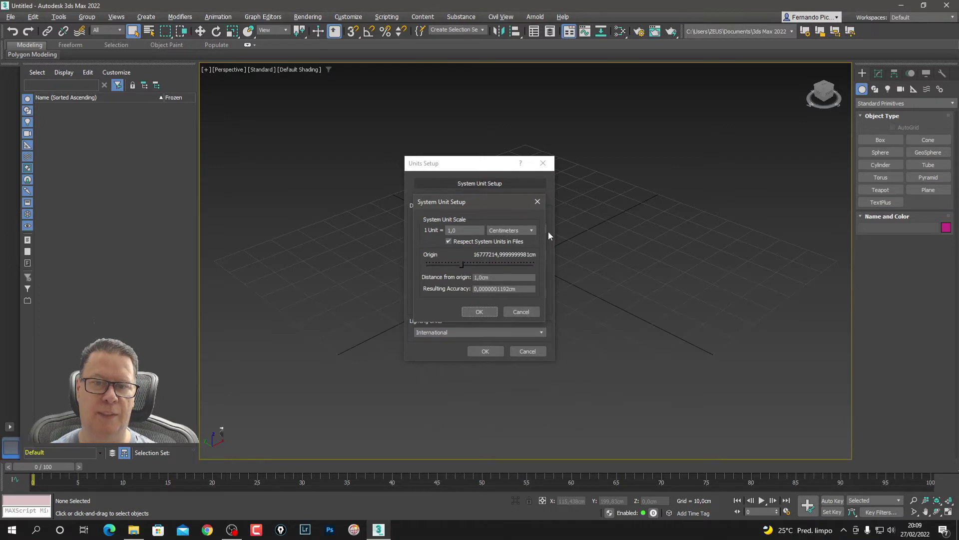
click(485, 311)
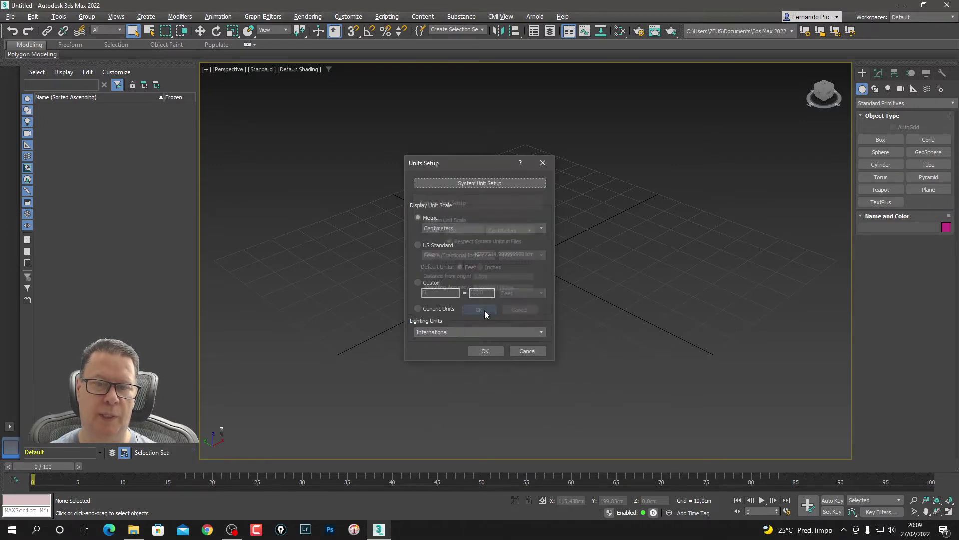
click(490, 352)
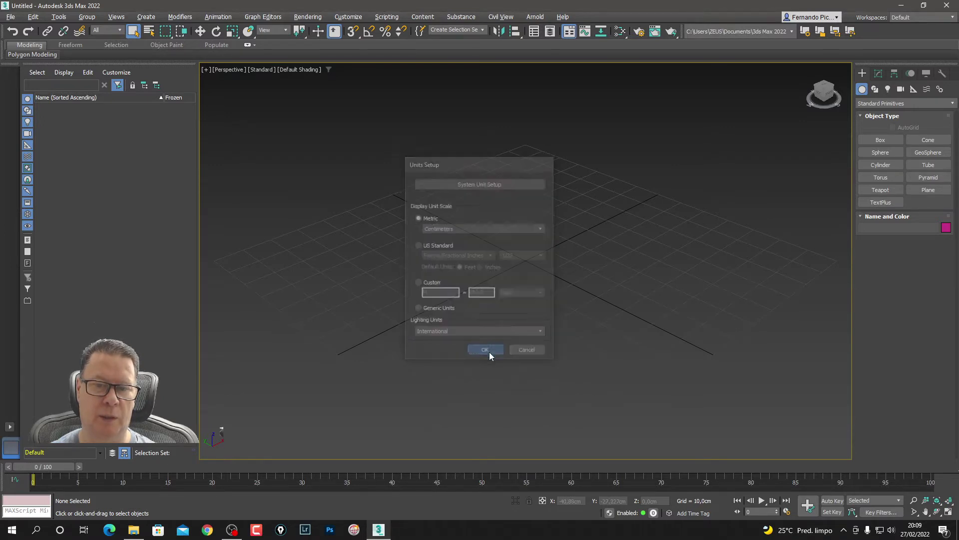
Step: Draw a thin, flat rectangular box and select it
click(880, 141)
drag(568, 220, 498, 381)
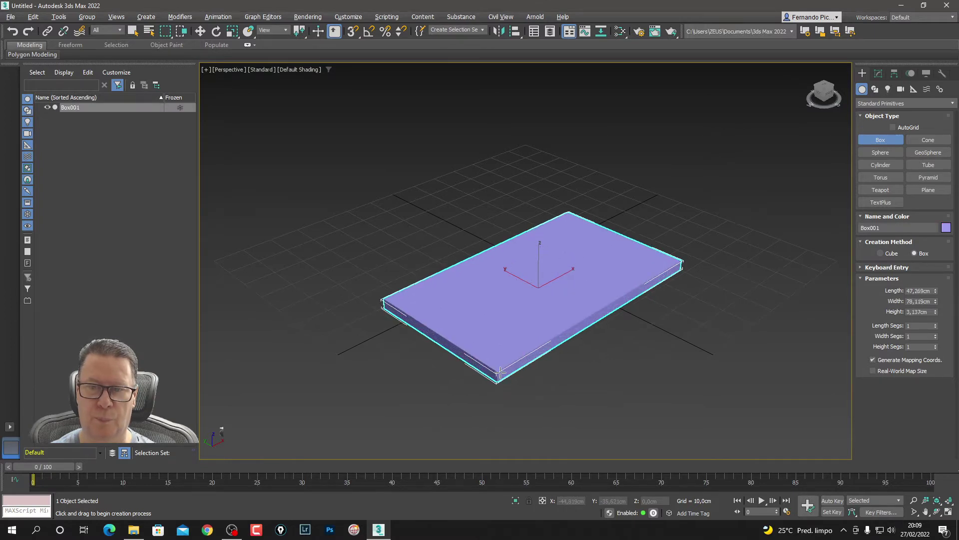
click(501, 372)
click(204, 34)
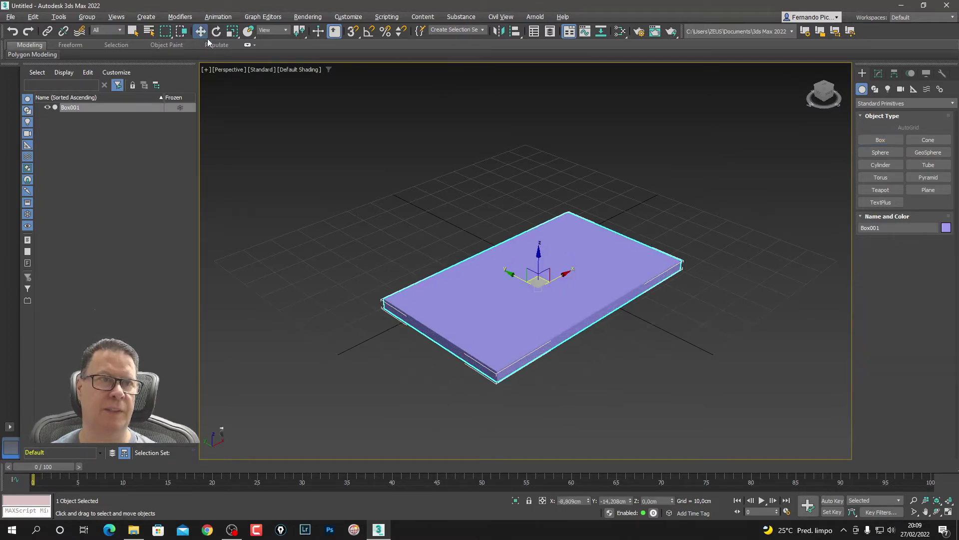
click(599, 219)
click(622, 276)
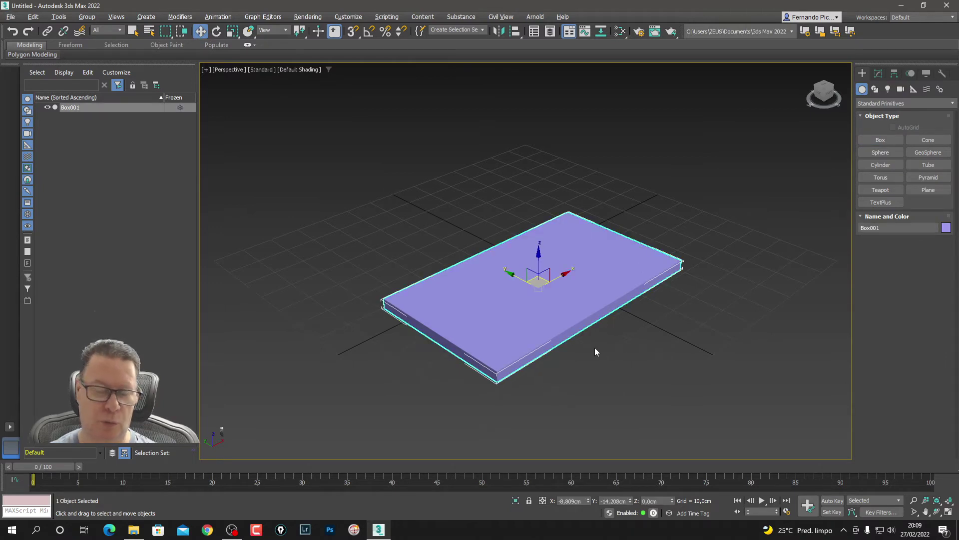
middle_drag(622, 356, 619, 334)
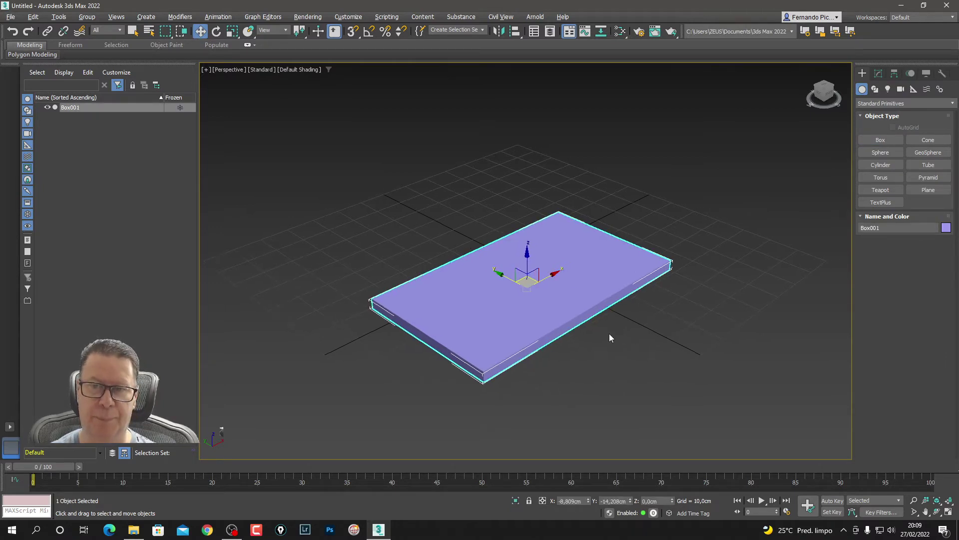
Step: Convert the box to an Editable Poly and show the view in wireframe
scroll(610, 338, up, 3)
scroll(668, 339, down, 3)
click(667, 185)
click(564, 258)
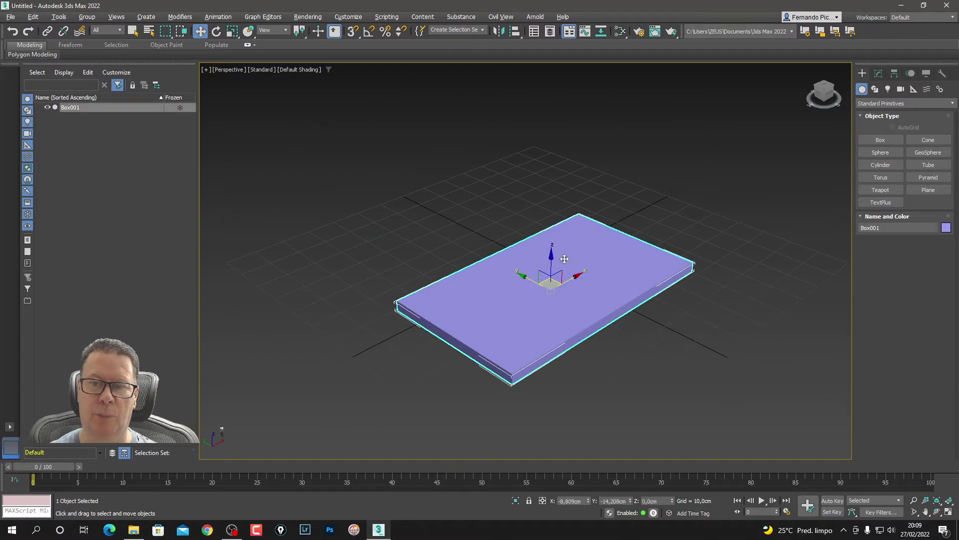
right_click(564, 258)
mouse_move(583, 359)
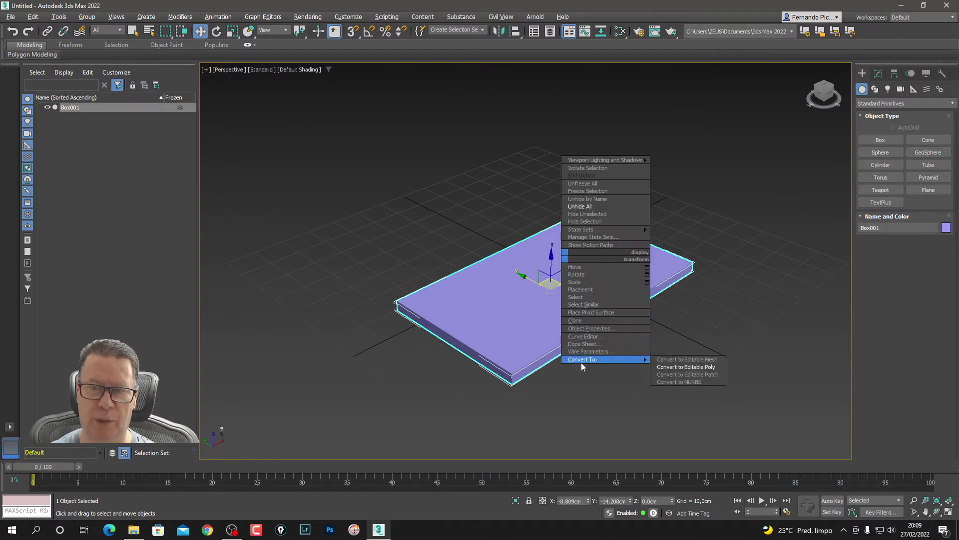
click(720, 366)
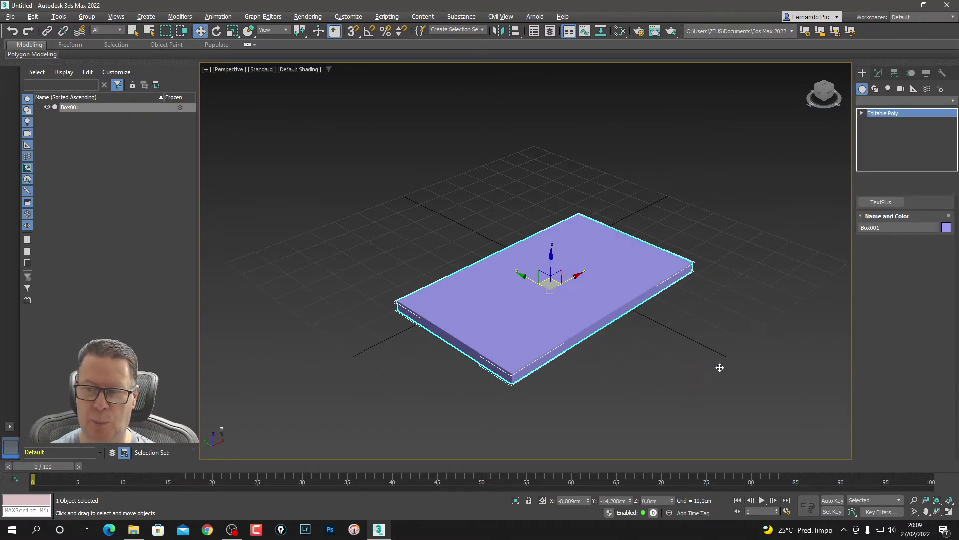
click(720, 368)
key(F3)
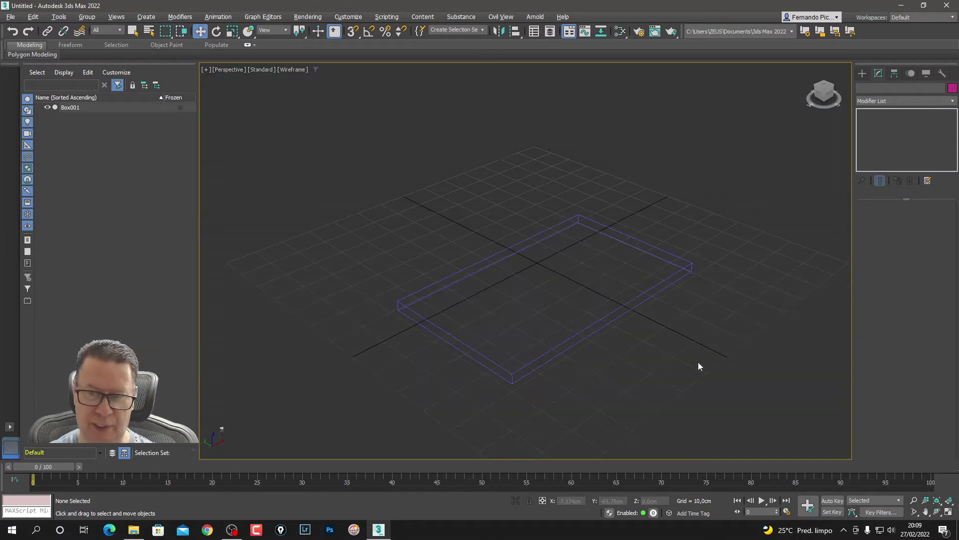
Step: Connect the first set of opposite edges with 2 pinched edge loops
click(667, 257)
click(862, 113)
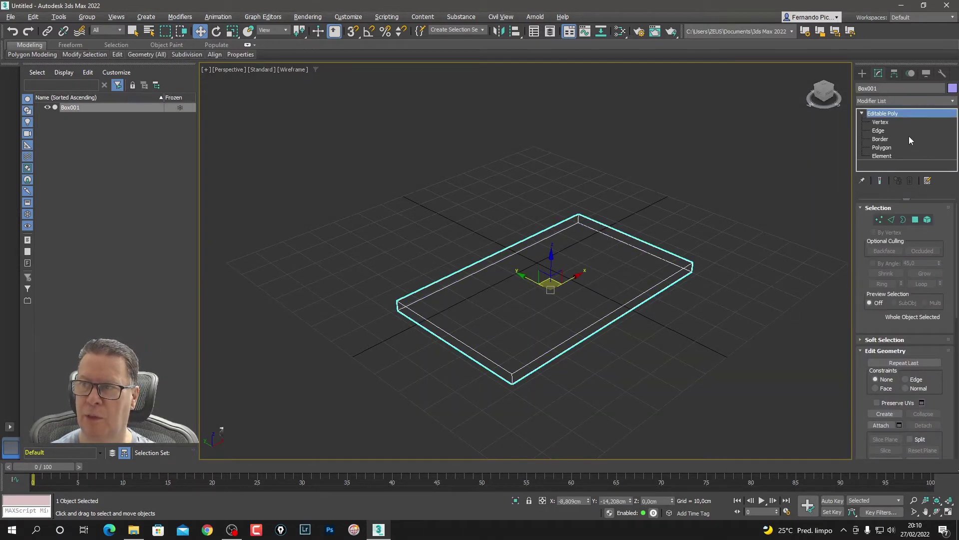
click(880, 131)
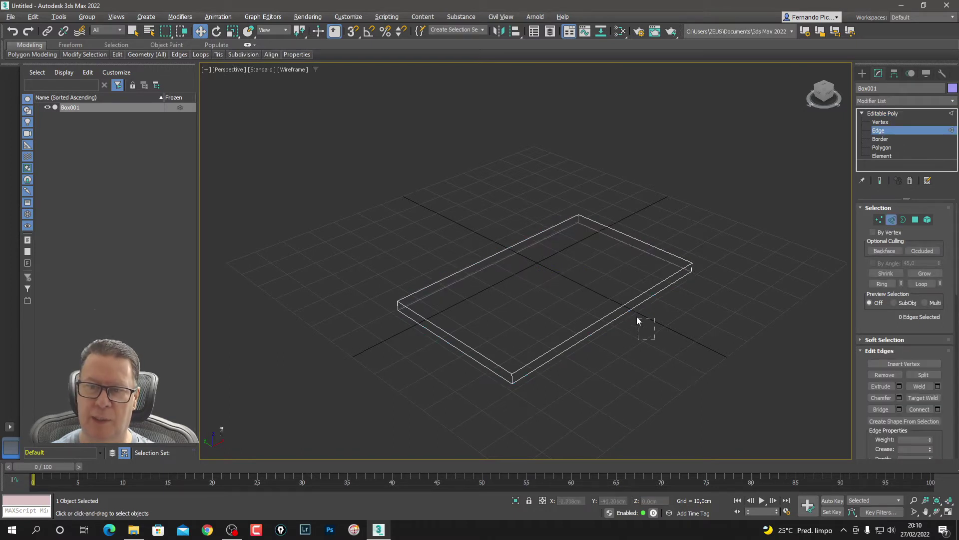
drag(637, 320, 612, 300)
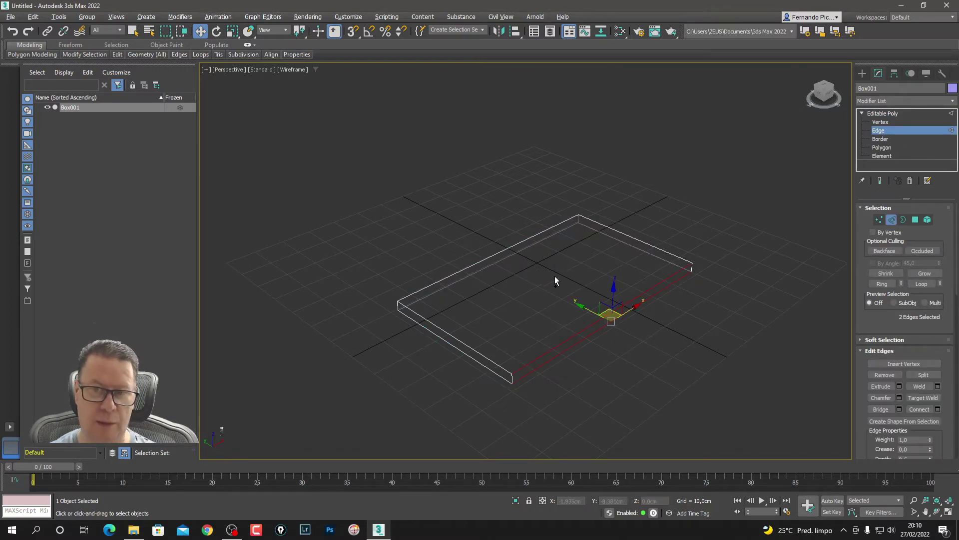
ctrl+drag(540, 277, 478, 232)
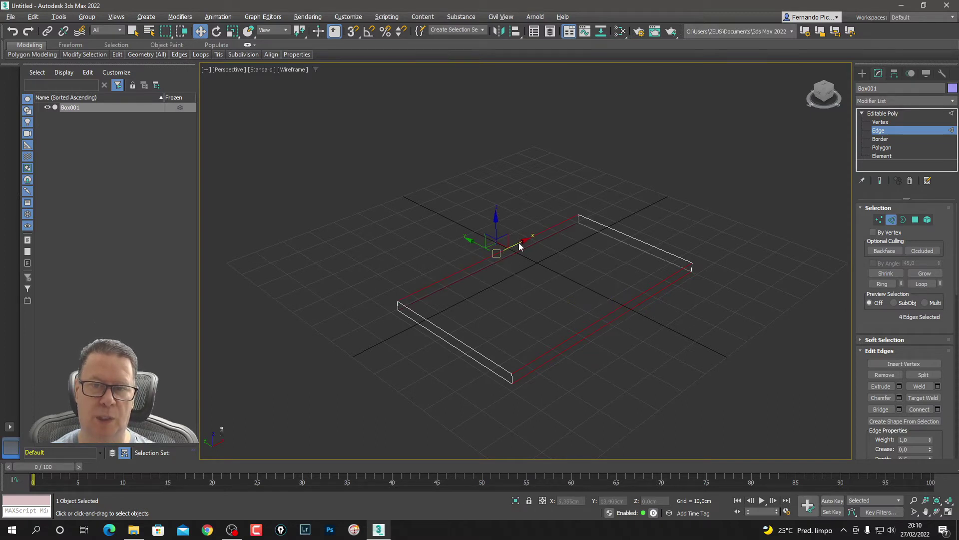
right_click(518, 242)
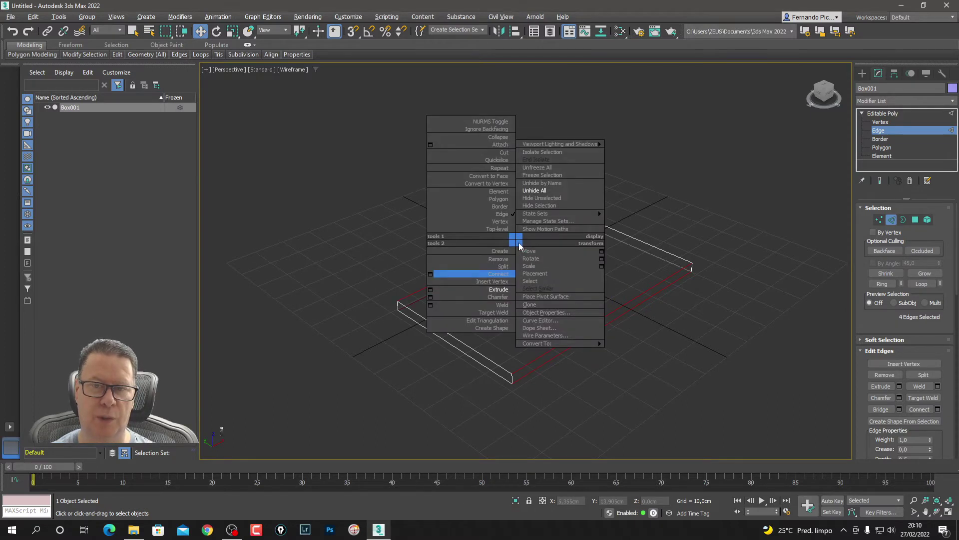
click(431, 274)
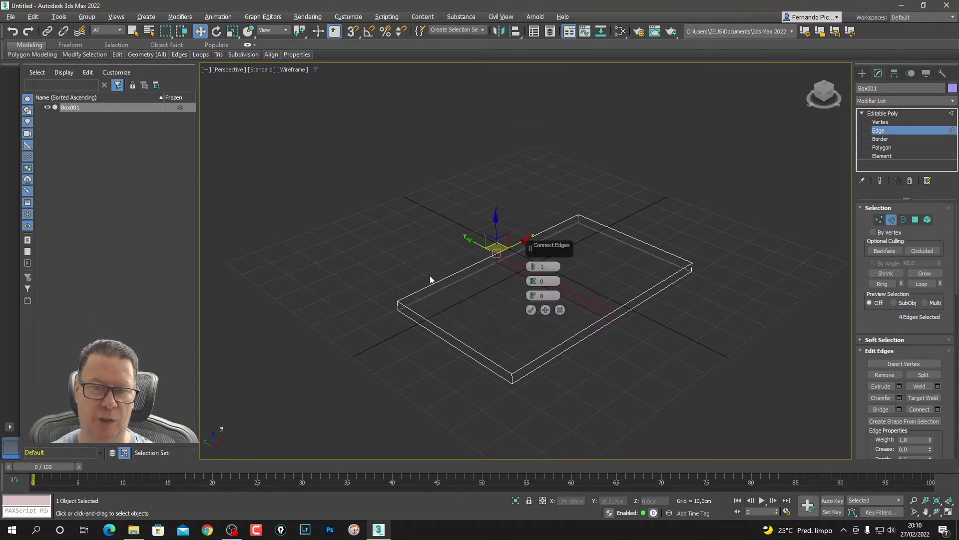
click(533, 265)
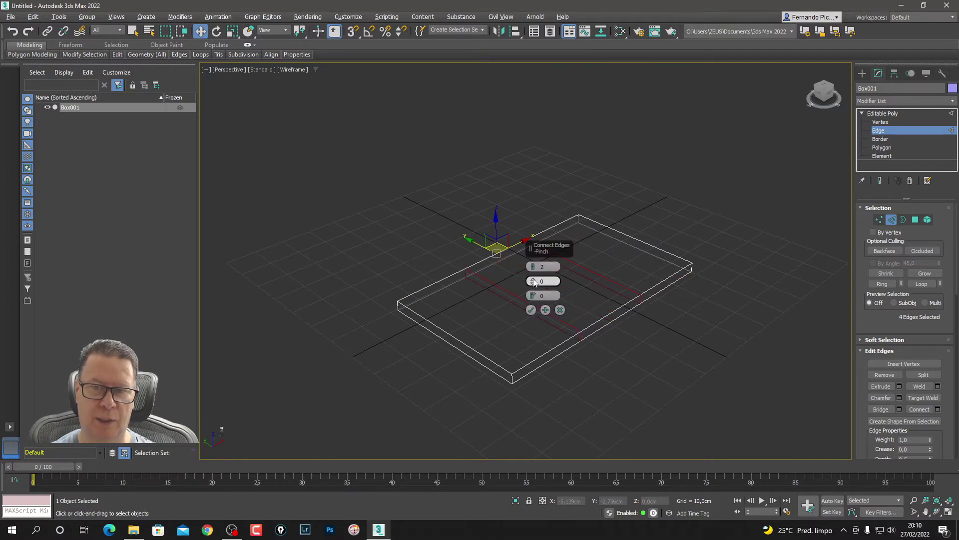
drag(534, 282, 506, 118)
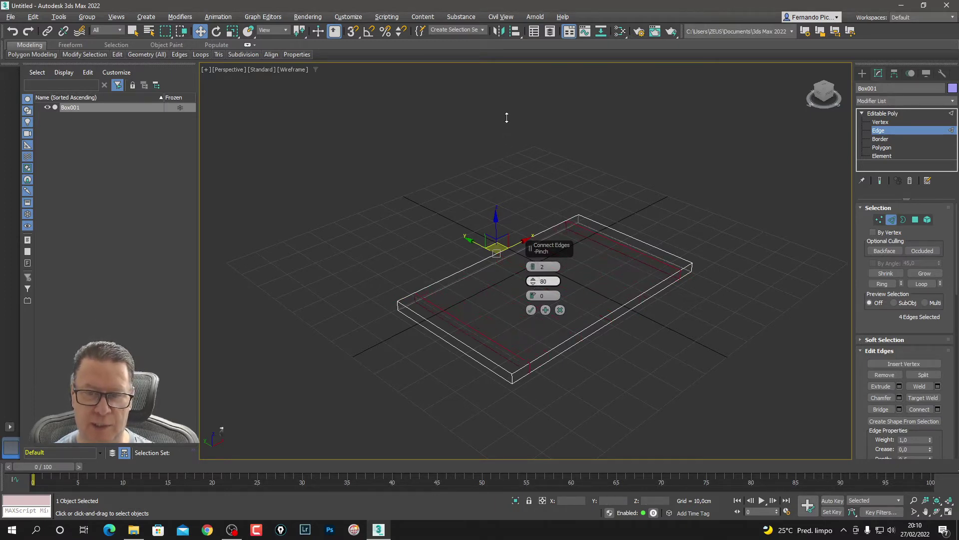
click(532, 310)
click(664, 363)
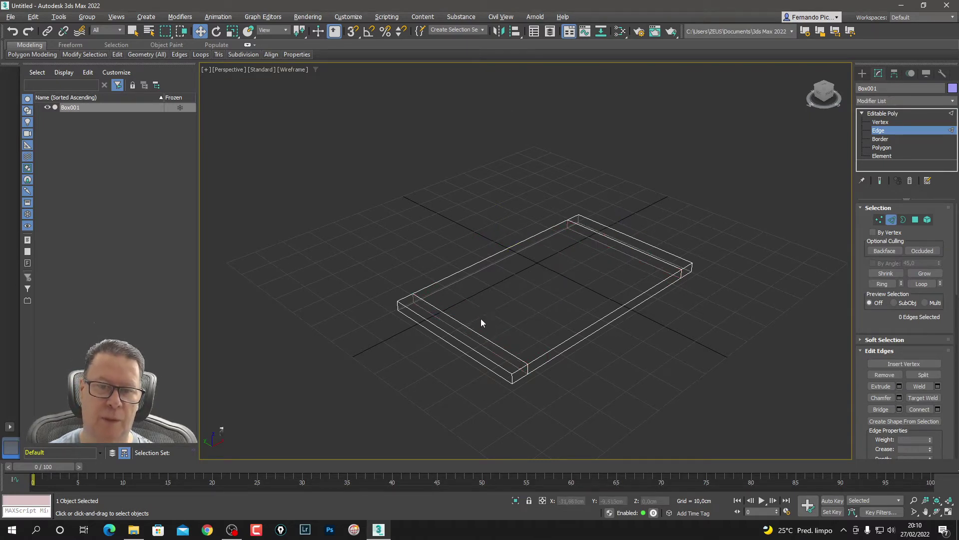
Step: Add two more loops on the other sides pulled toward the ends, with Edged Faces display
drag(480, 320, 438, 365)
ctrl+drag(600, 266, 600, 265)
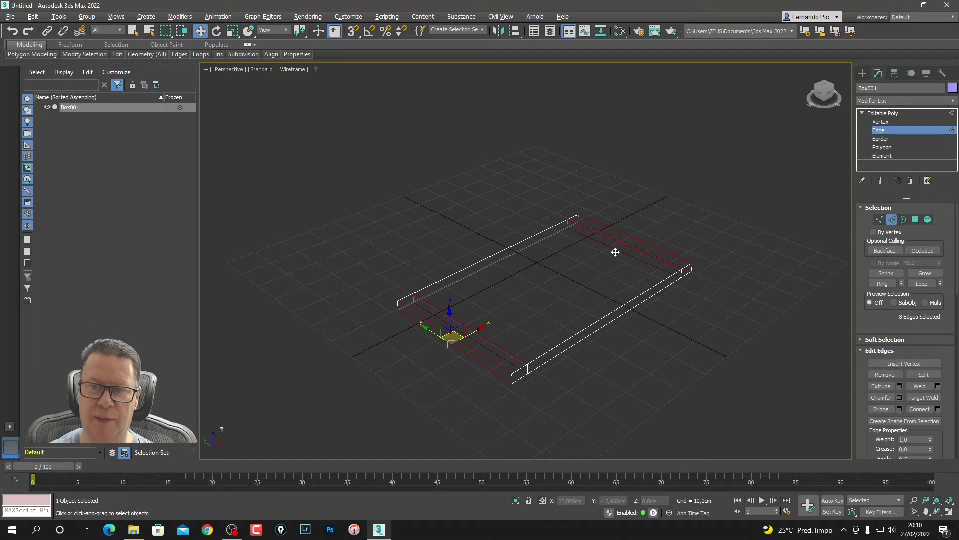
right_click(620, 245)
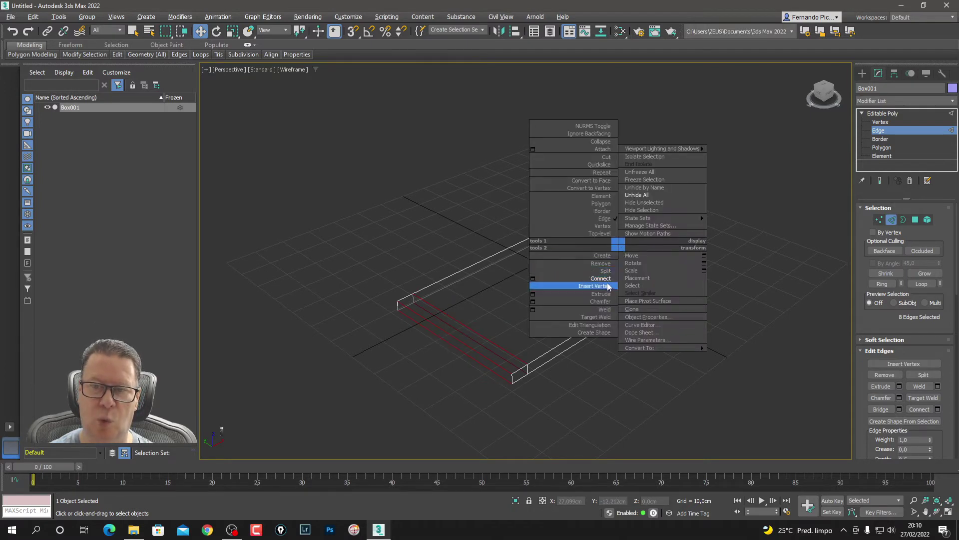
click(533, 278)
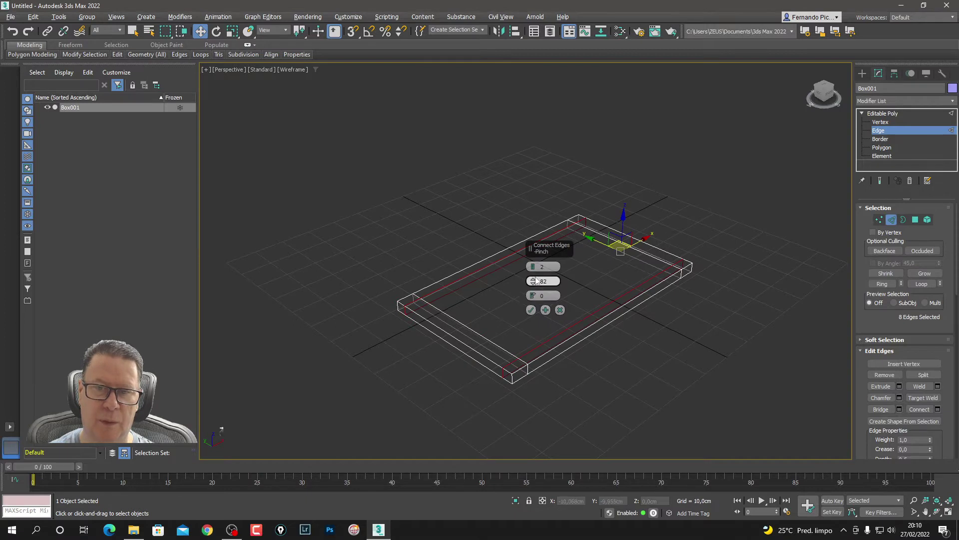
drag(534, 284, 538, 302)
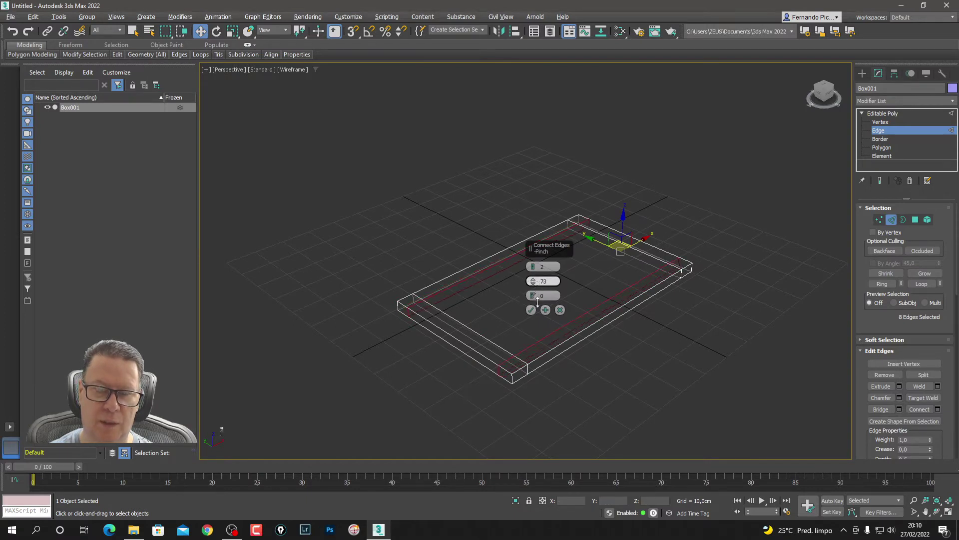
click(531, 310)
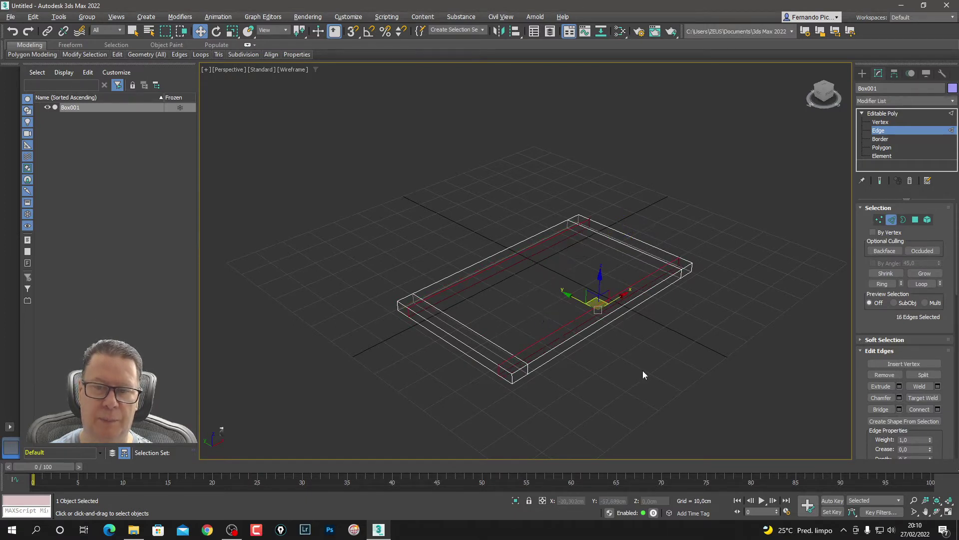
click(637, 367)
key(F3)
key(F4)
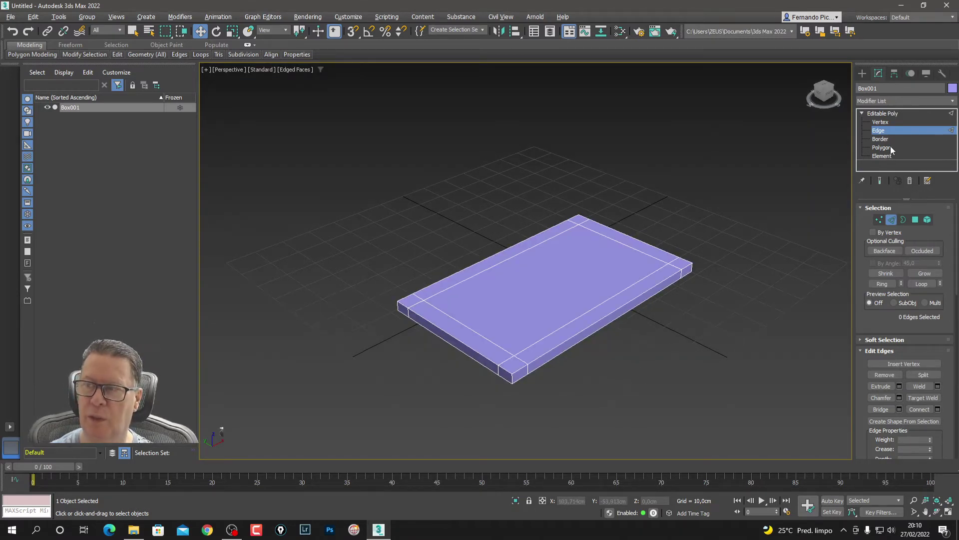
Step: Extrude the four top corner polygons upward into tall posts
click(883, 147)
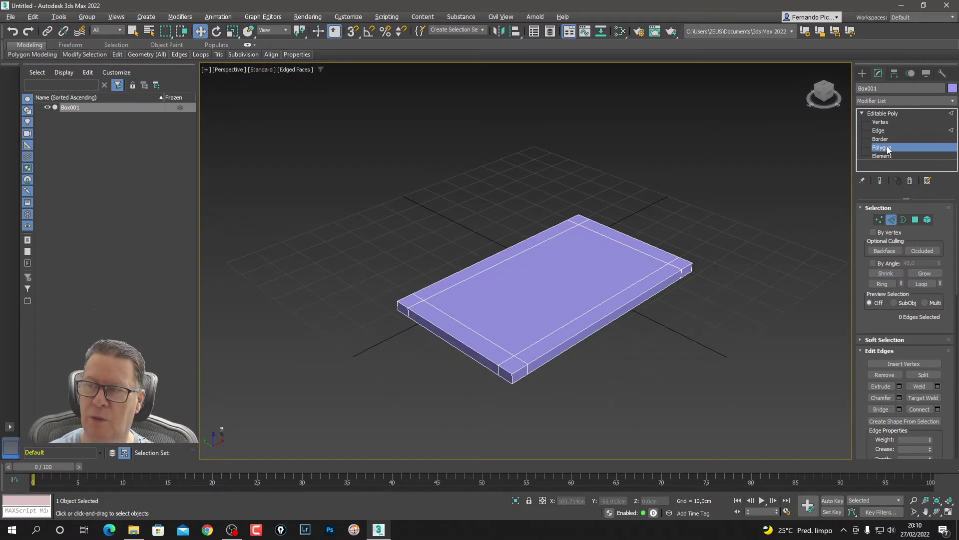
click(685, 263)
ctrl+click(512, 369)
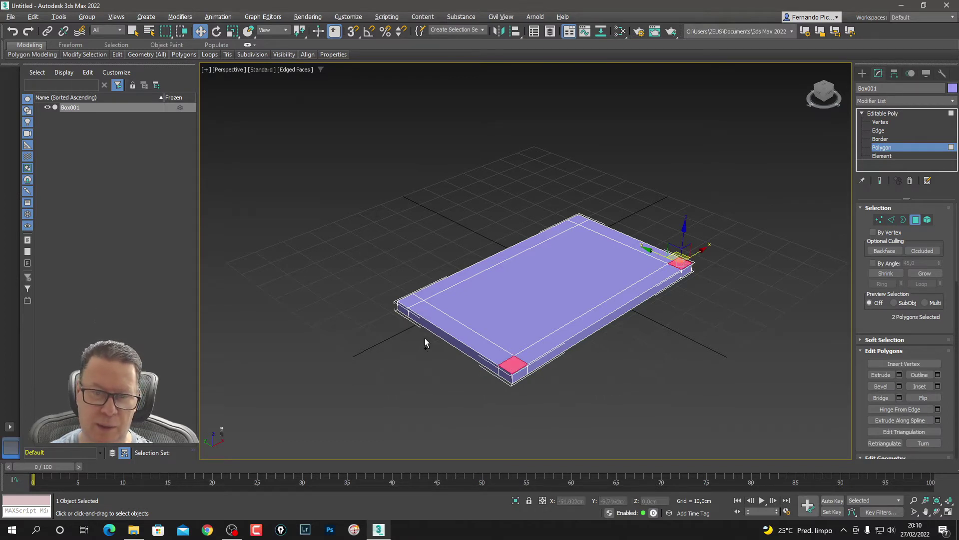
ctrl+click(409, 300)
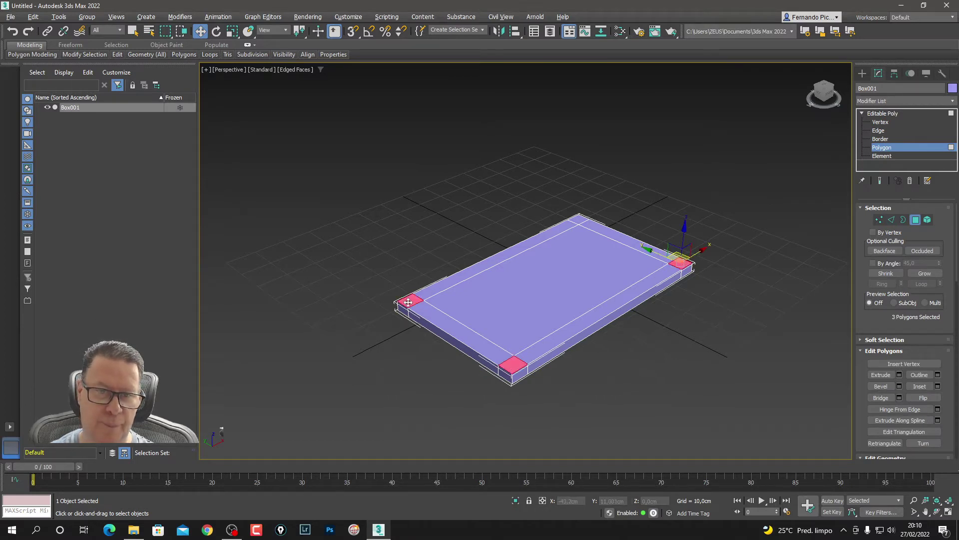
ctrl+click(581, 218)
right_click(582, 218)
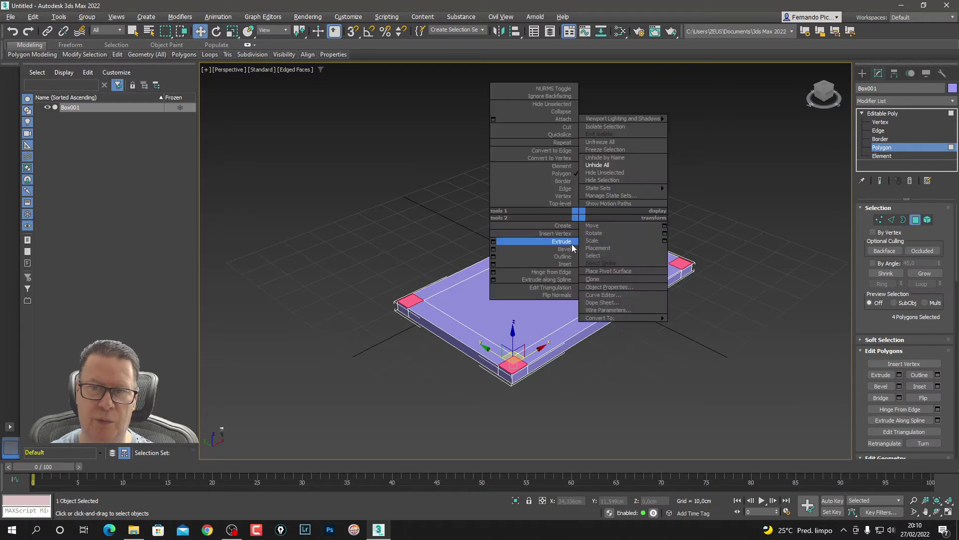
click(493, 242)
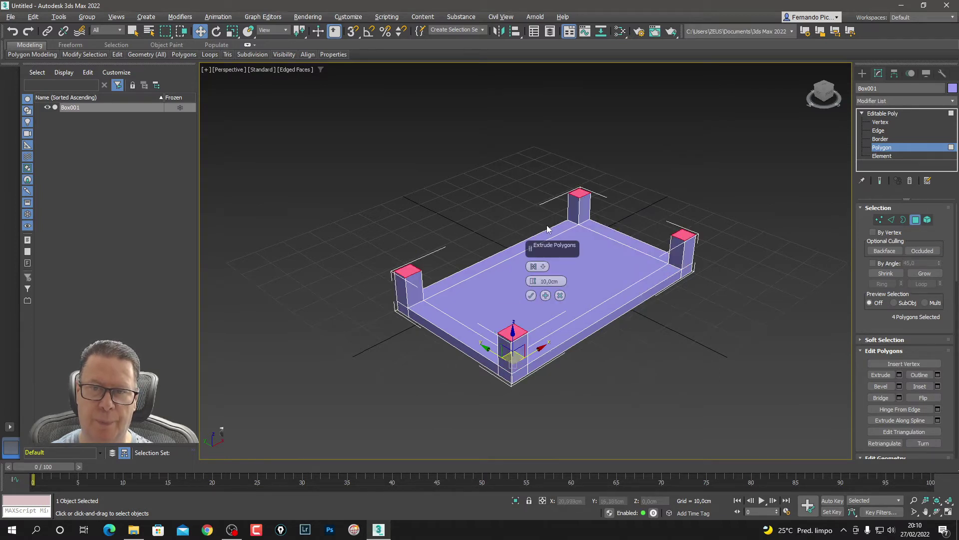
mouse_move(534, 283)
mouse_down()
mouse_move(540, 251)
mouse_move(539, 263)
mouse_up()
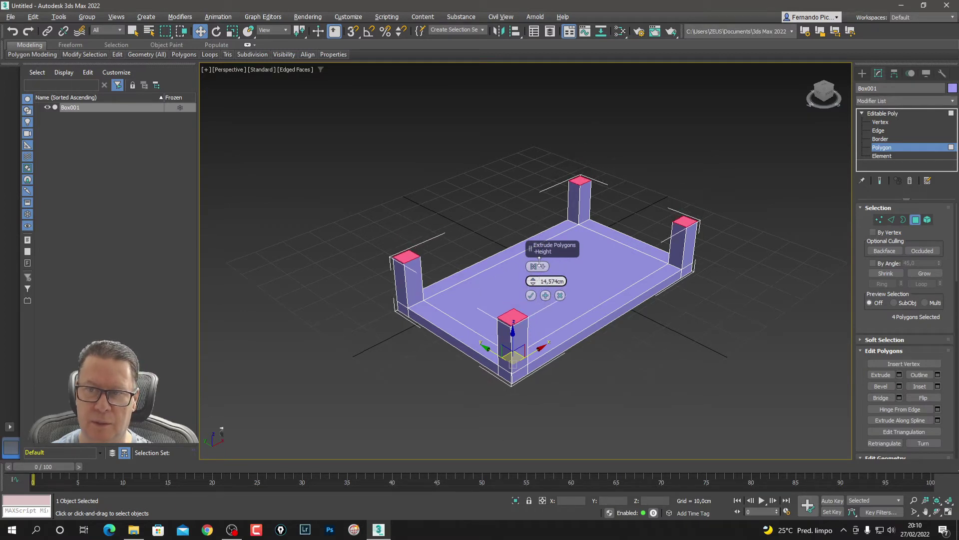
click(531, 295)
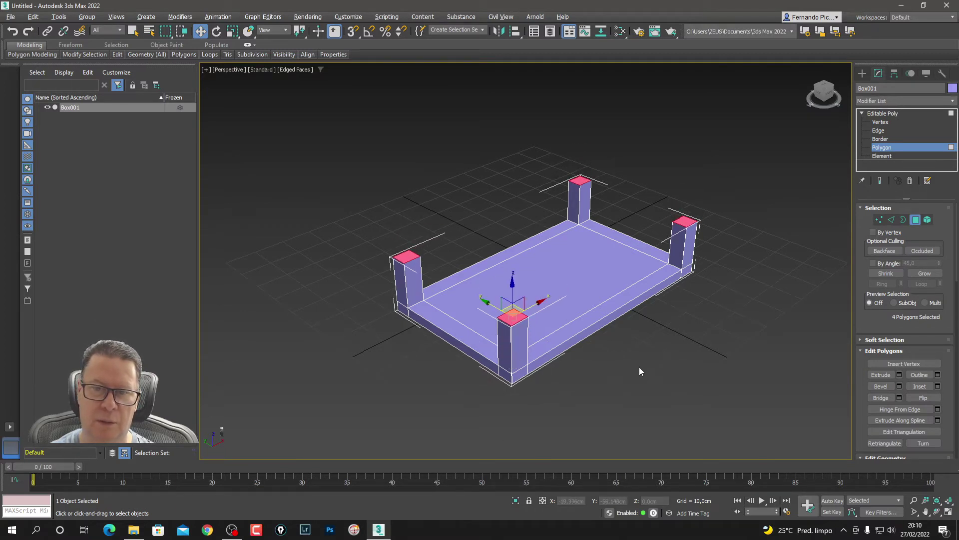
Step: Taper the post tops by scaling them to about 58%
key(r)
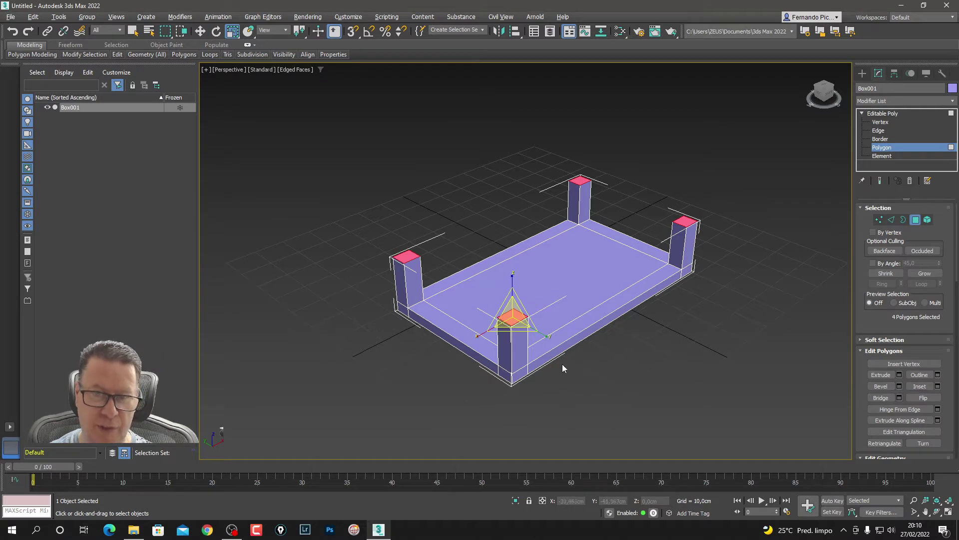
drag(512, 322, 535, 357)
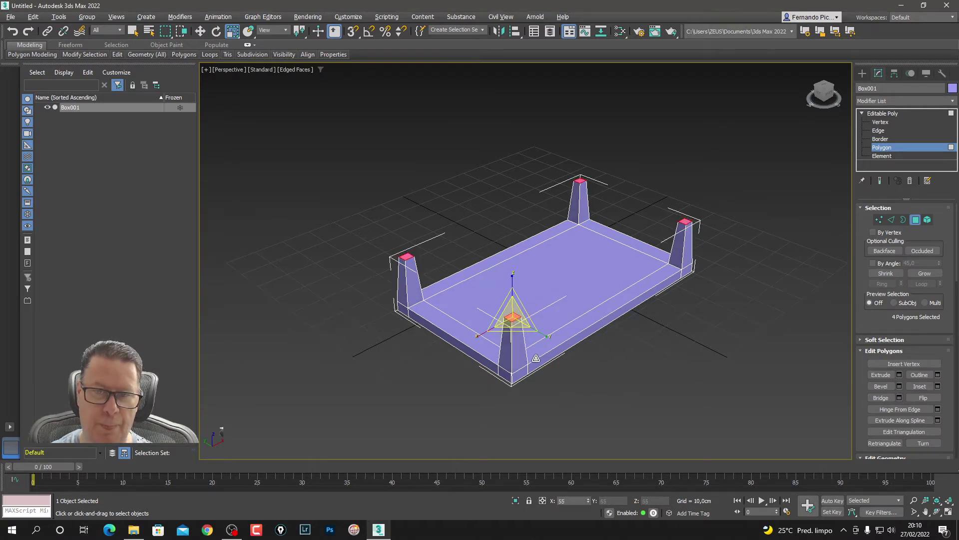
drag(536, 361, 537, 353)
click(737, 355)
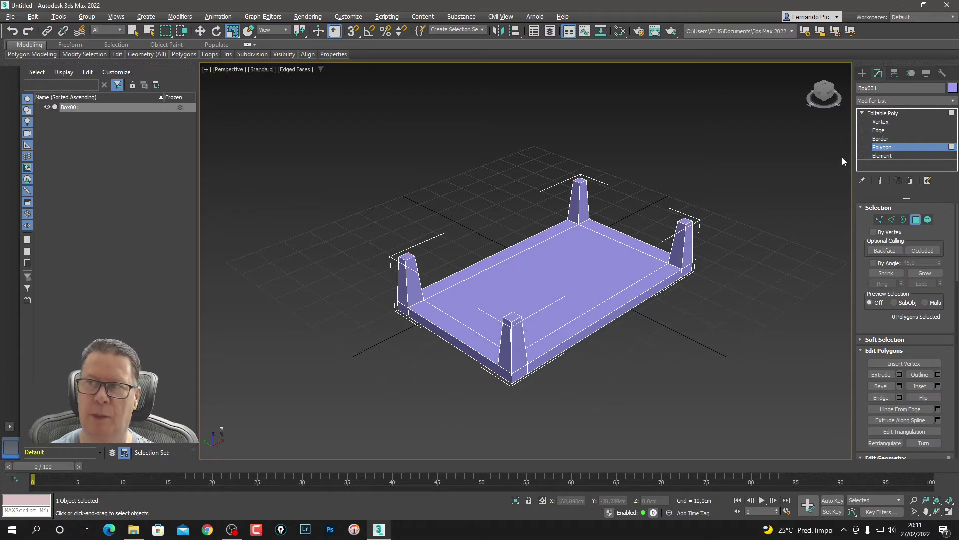
click(862, 73)
click(765, 252)
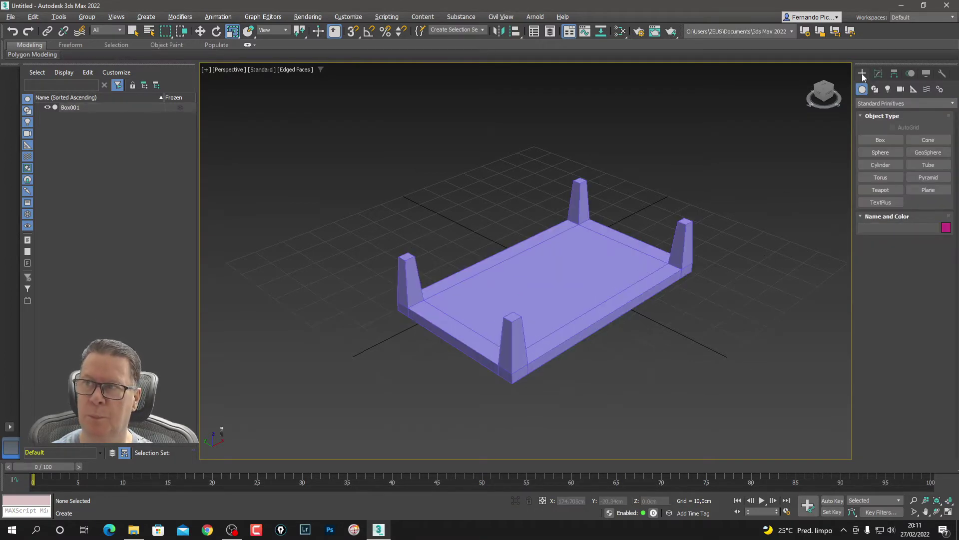
click(879, 74)
click(607, 272)
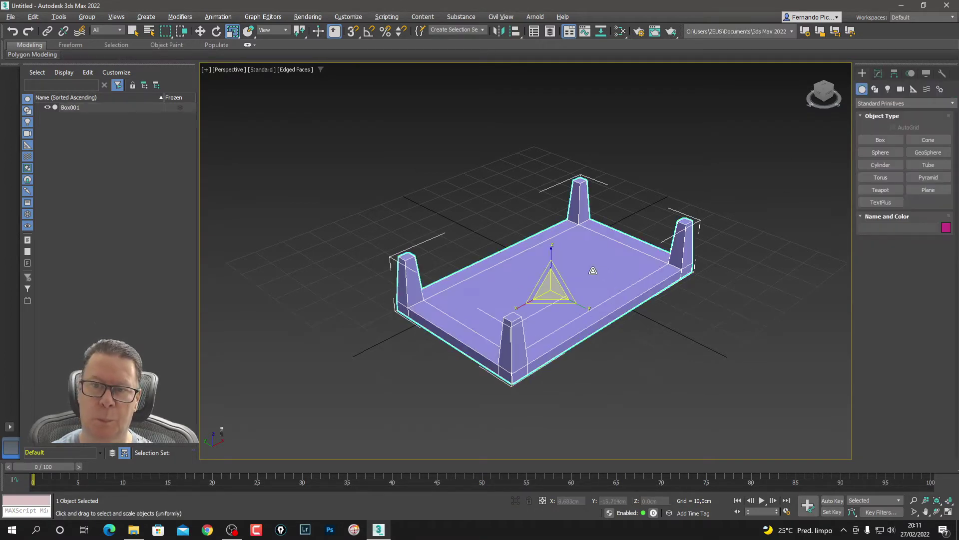
click(200, 31)
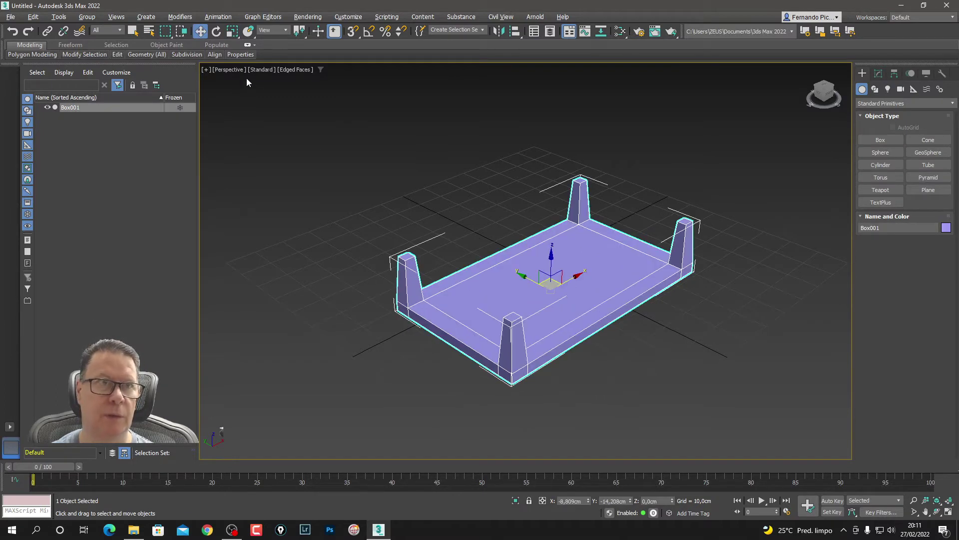
Step: Rotate the box exactly 180° on X with angle snap so the posts point down
click(215, 31)
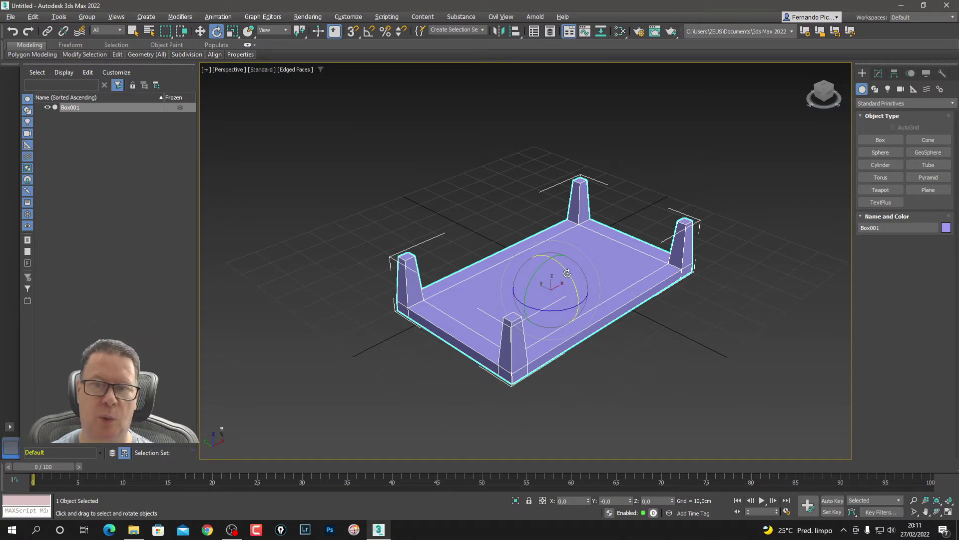
drag(564, 269, 614, 430)
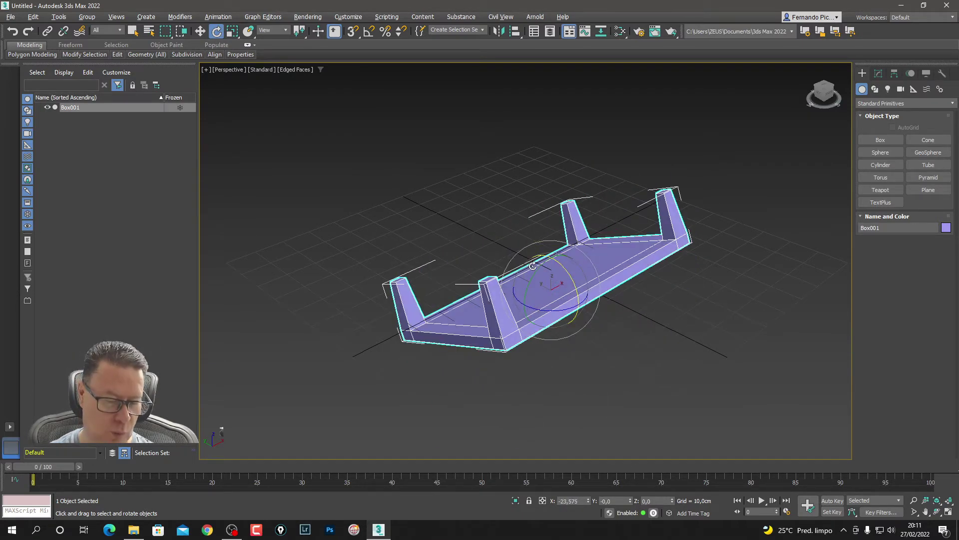
key(ctrl+z)
click(369, 31)
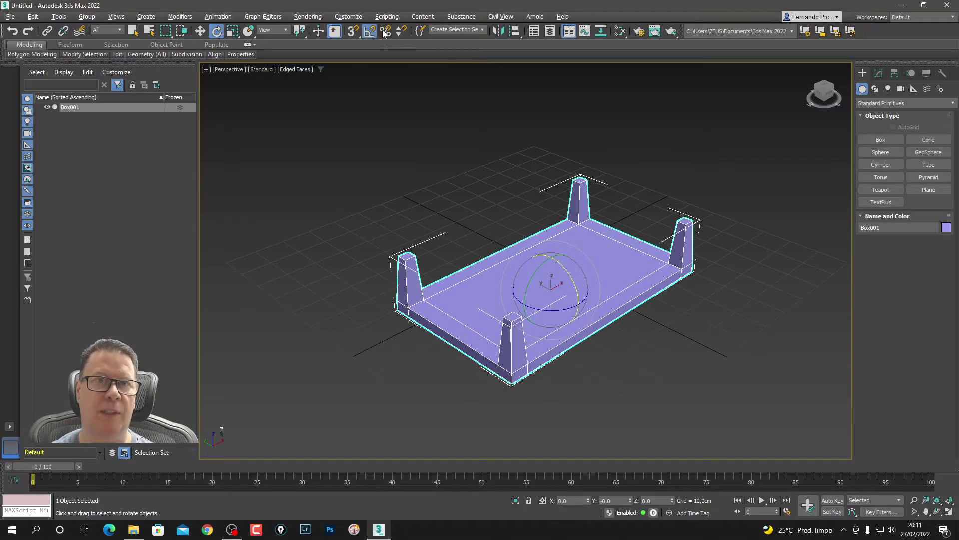
click(352, 31)
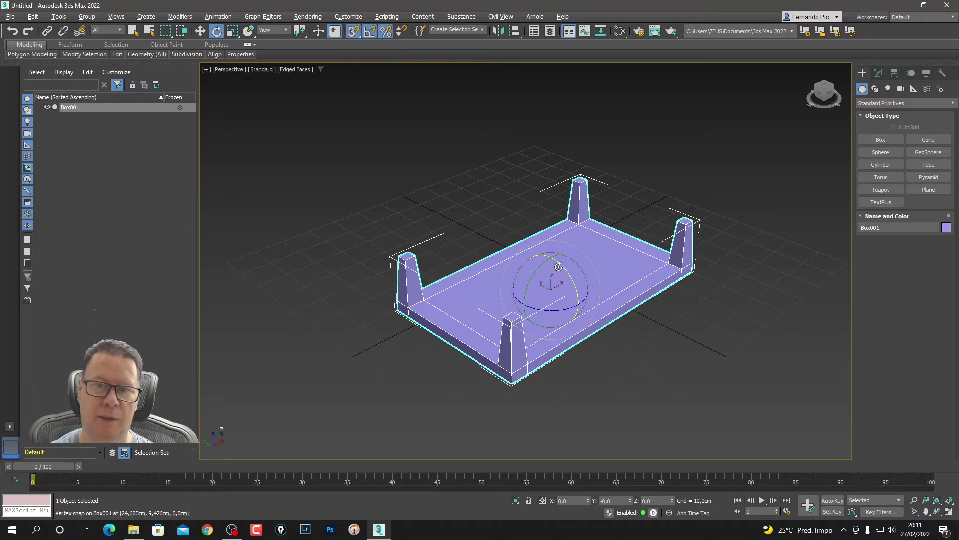
drag(560, 265, 600, 347)
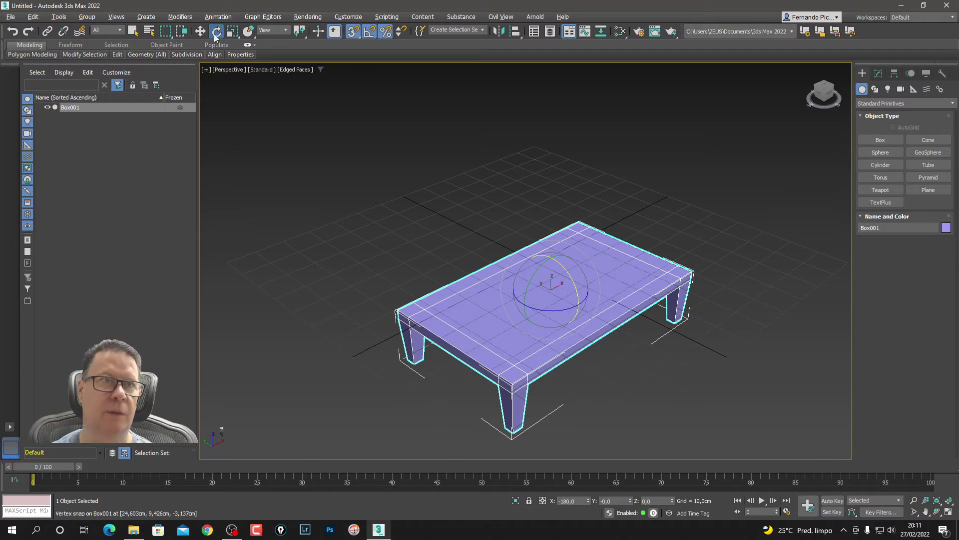
click(199, 32)
Step: In Left view, lift the table above the ground line with snapping off
click(460, 167)
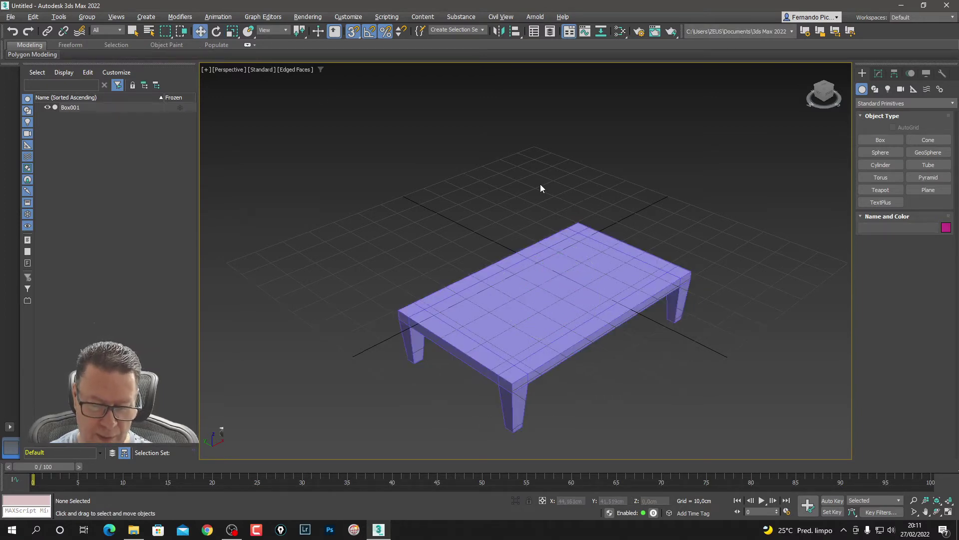
key(l)
drag(635, 229, 491, 320)
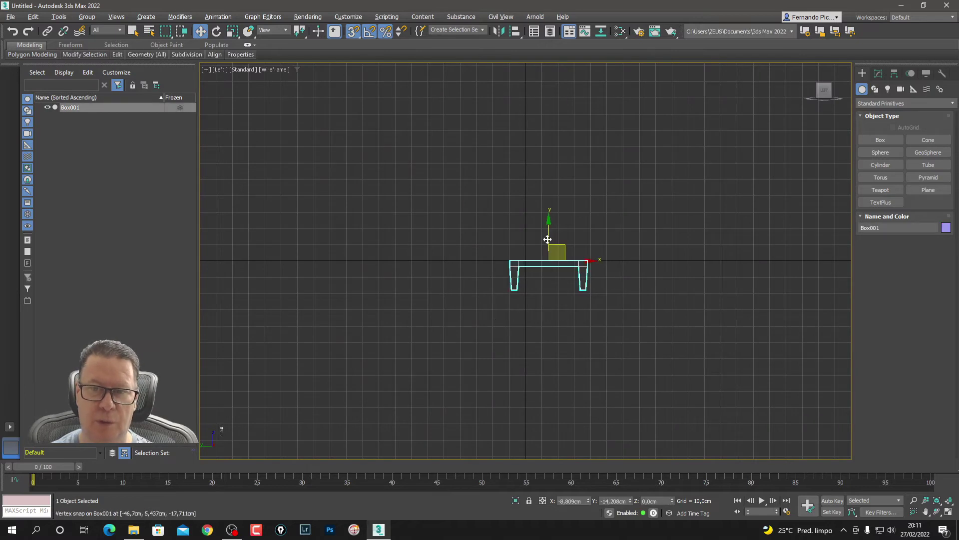
drag(548, 260, 548, 228)
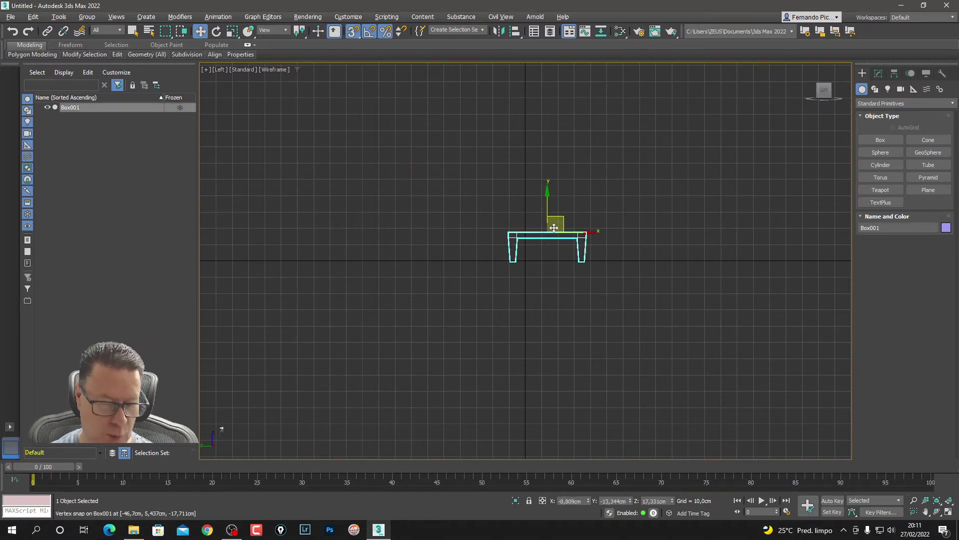
key(ctrl+z)
click(358, 32)
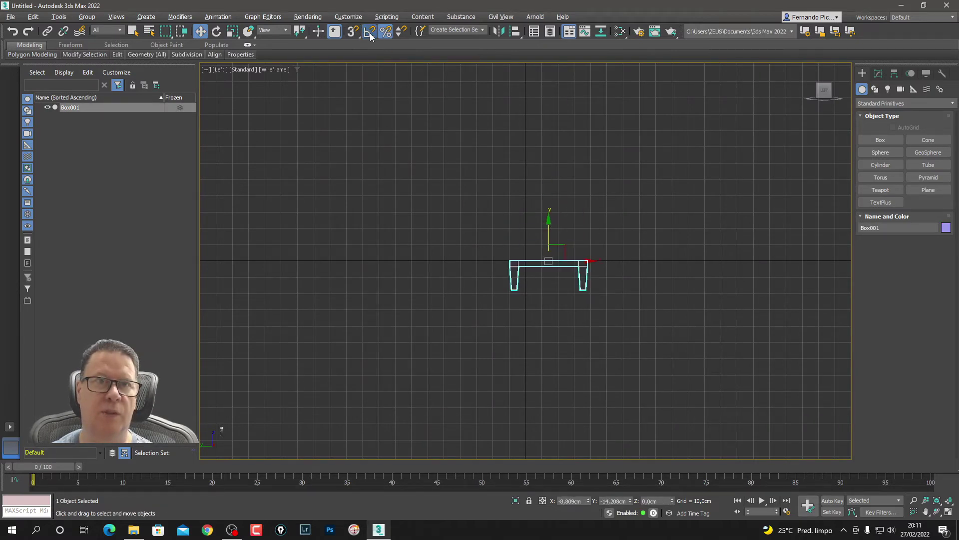
click(386, 32)
drag(547, 239, 553, 206)
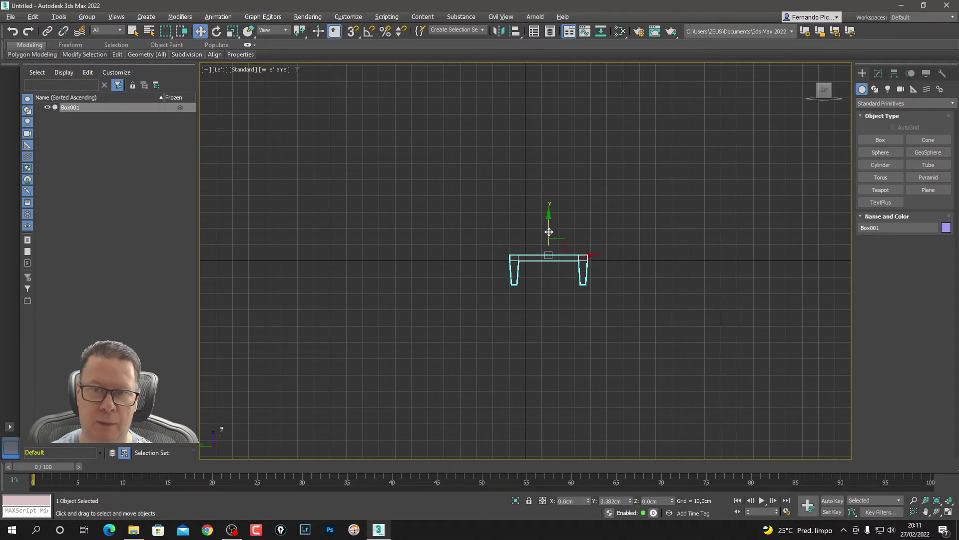
click(667, 208)
Step: Extrude the back-strip polygons about 24 cm upward into a headboard
key(p)
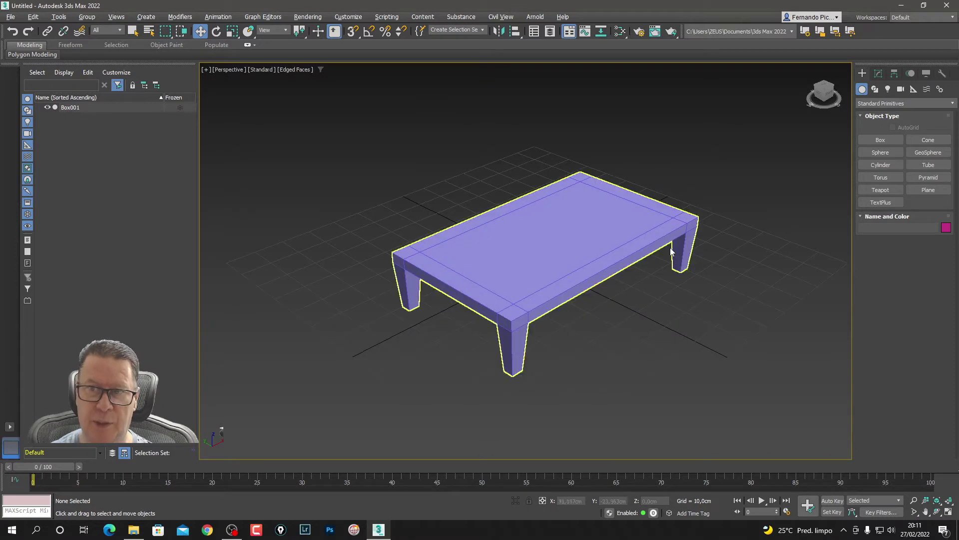
click(641, 209)
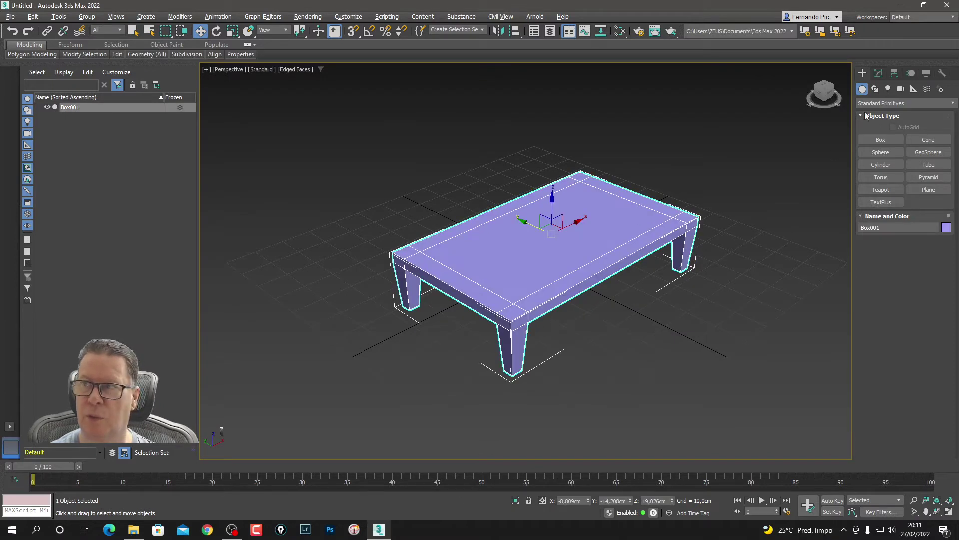
click(878, 74)
click(895, 148)
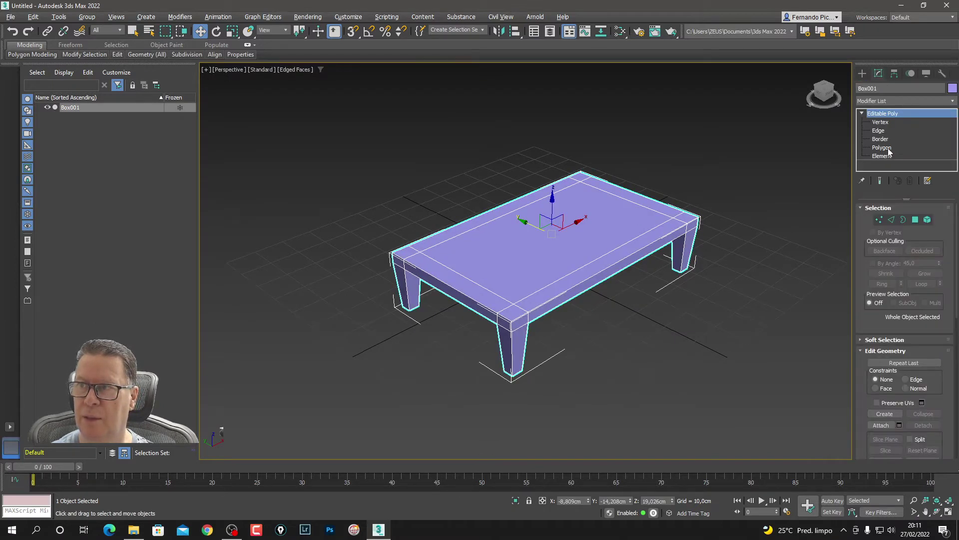
click(689, 217)
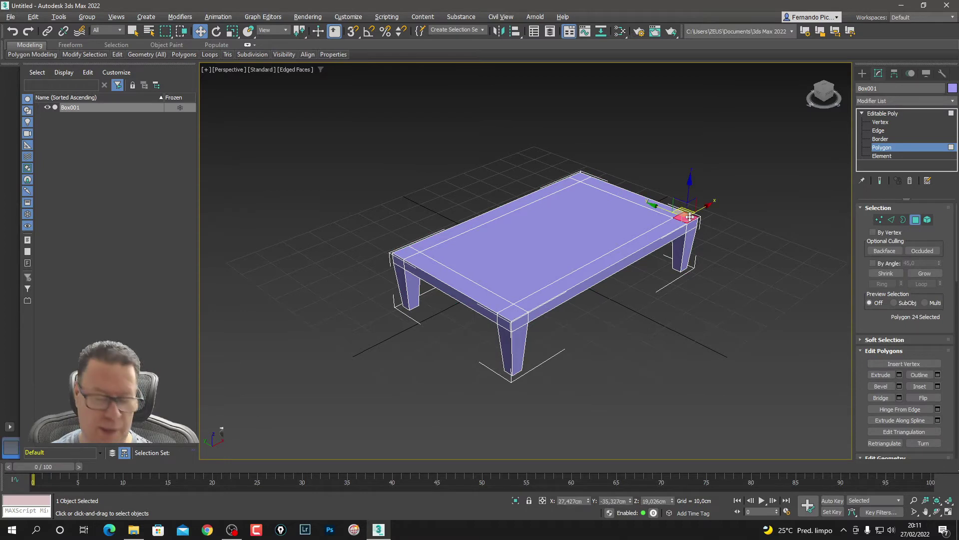
ctrl+click(640, 199)
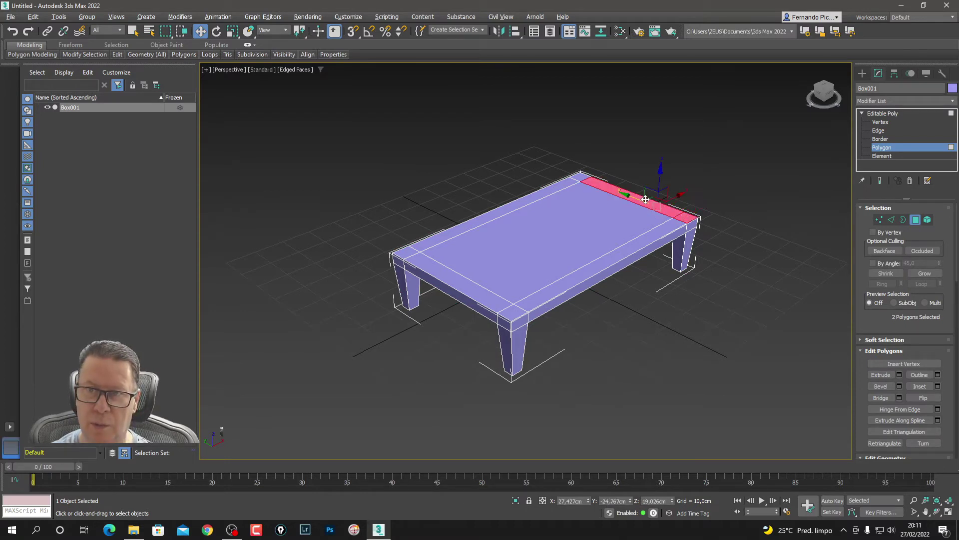
ctrl+click(582, 175)
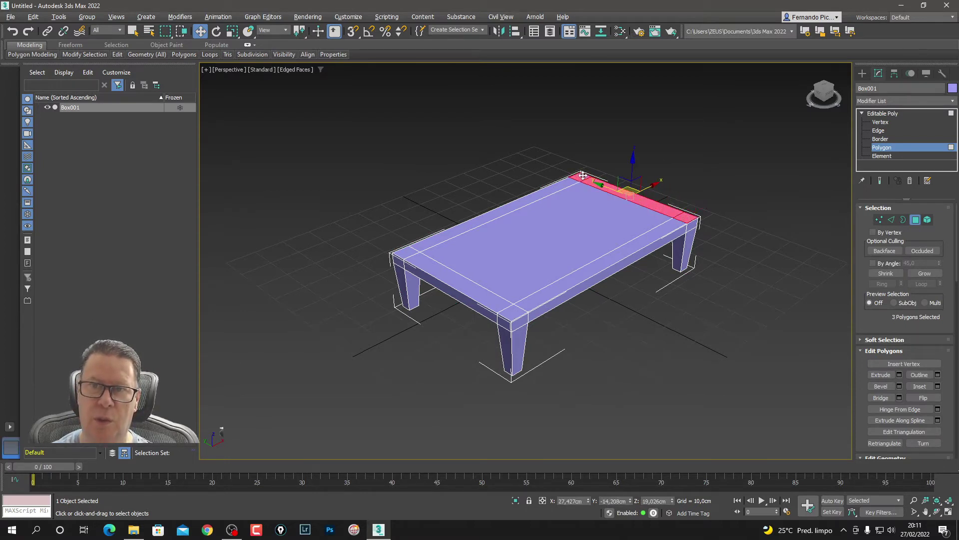
right_click(582, 175)
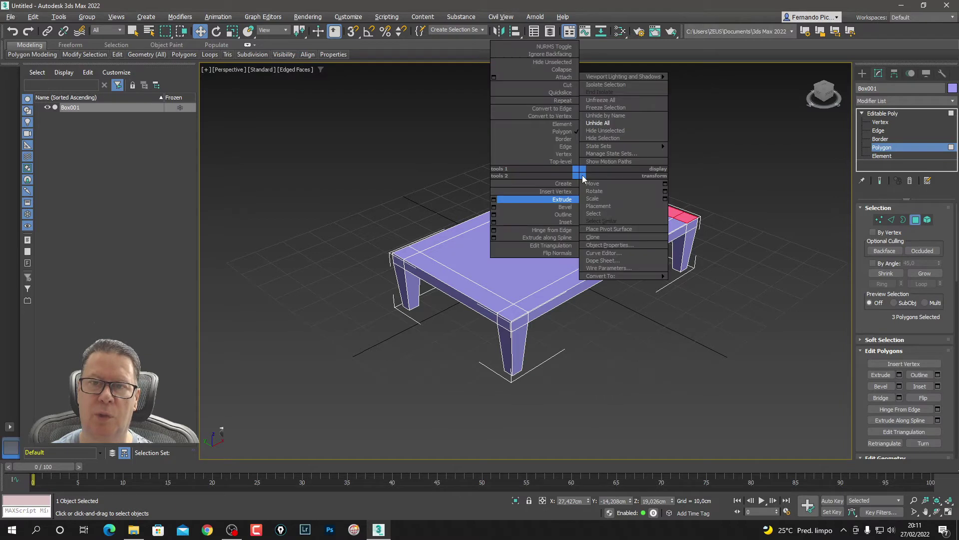
click(498, 202)
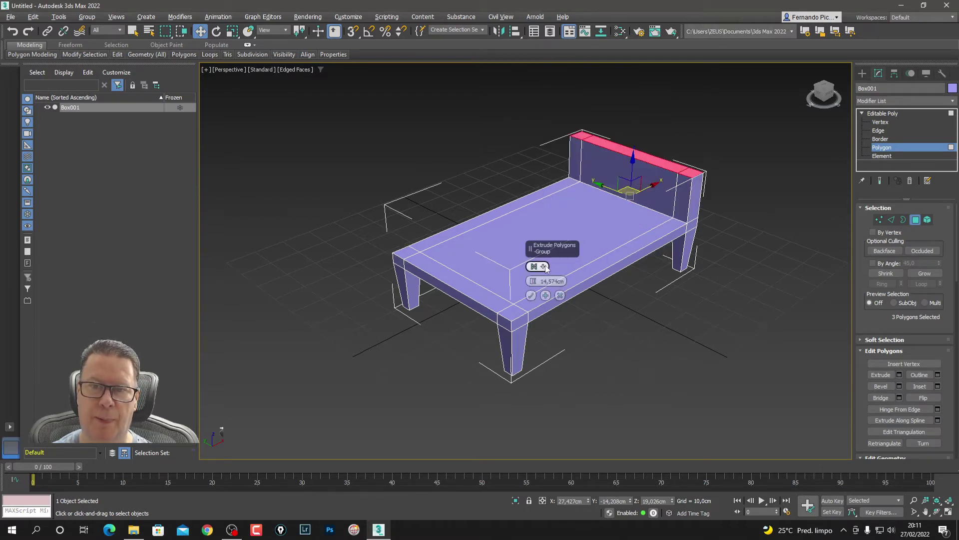
drag(534, 284, 533, 260)
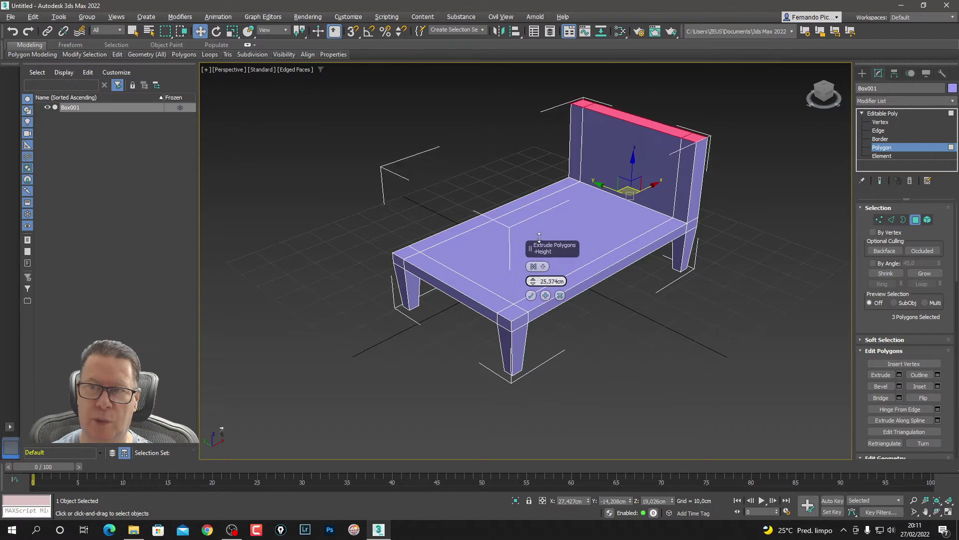
click(531, 295)
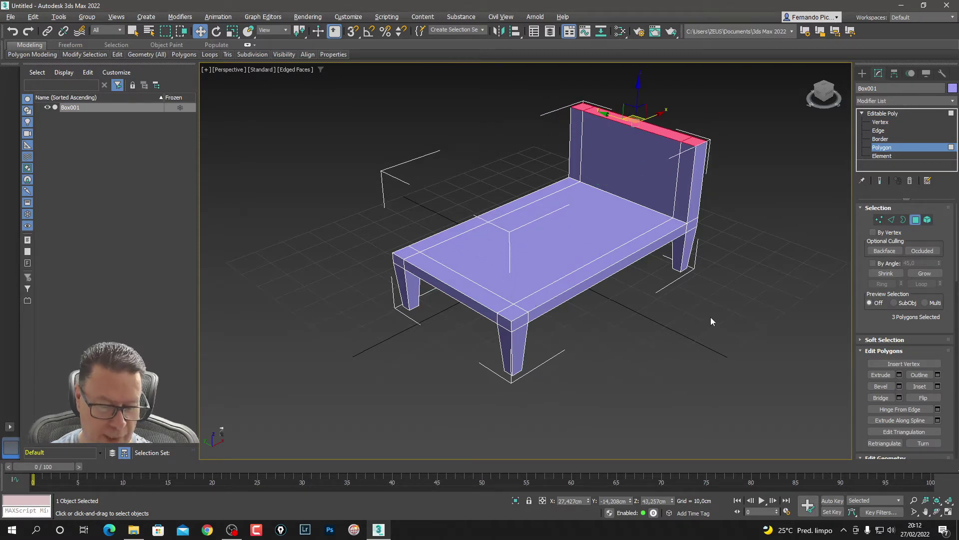
Step: Scale the headboard top thinner and nudge it slightly sideways
key(r)
drag(602, 135, 643, 127)
drag(635, 127, 635, 127)
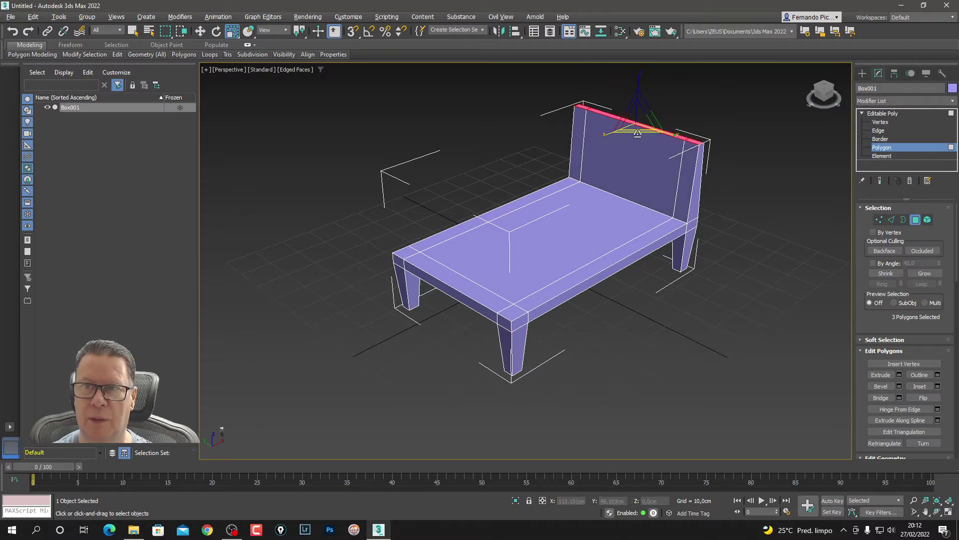
click(200, 31)
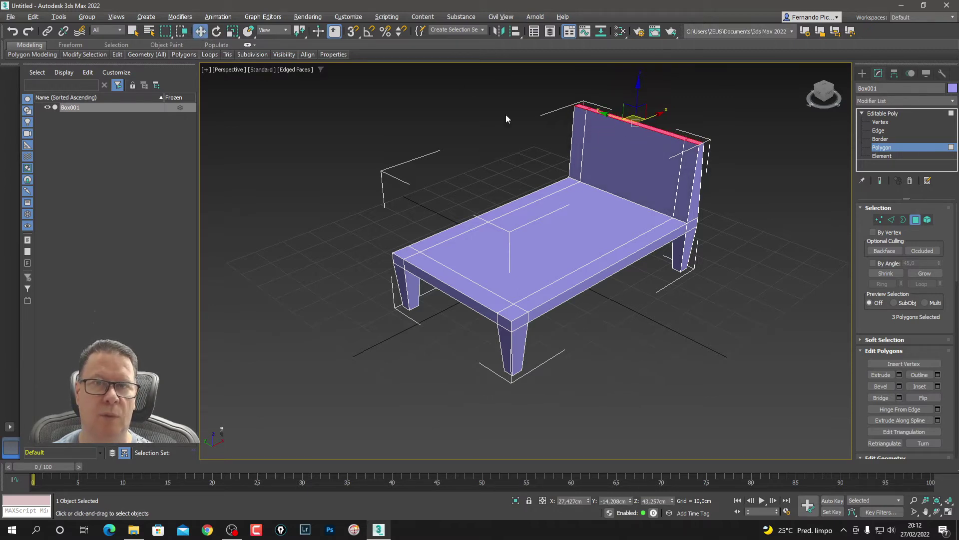
click(676, 123)
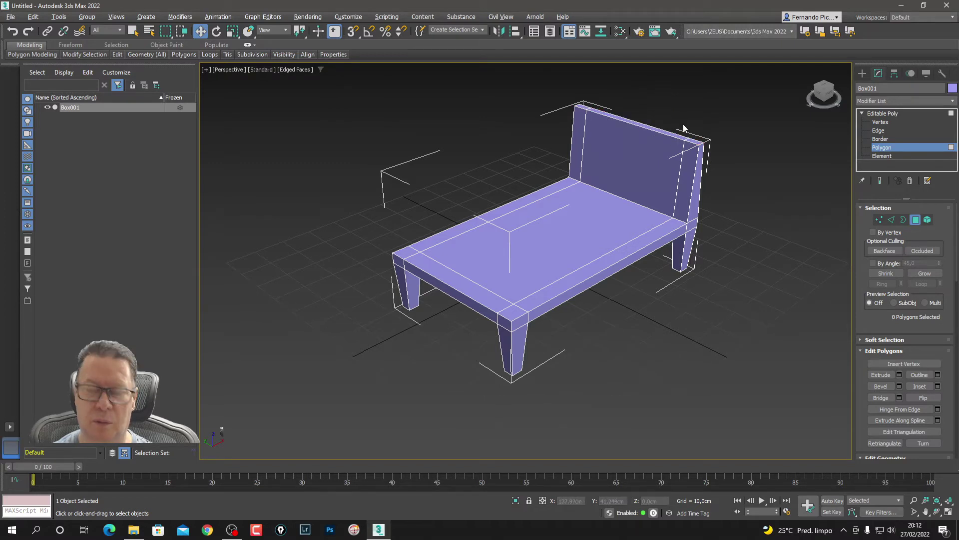
key(ctrl+z)
drag(661, 114, 664, 115)
click(771, 239)
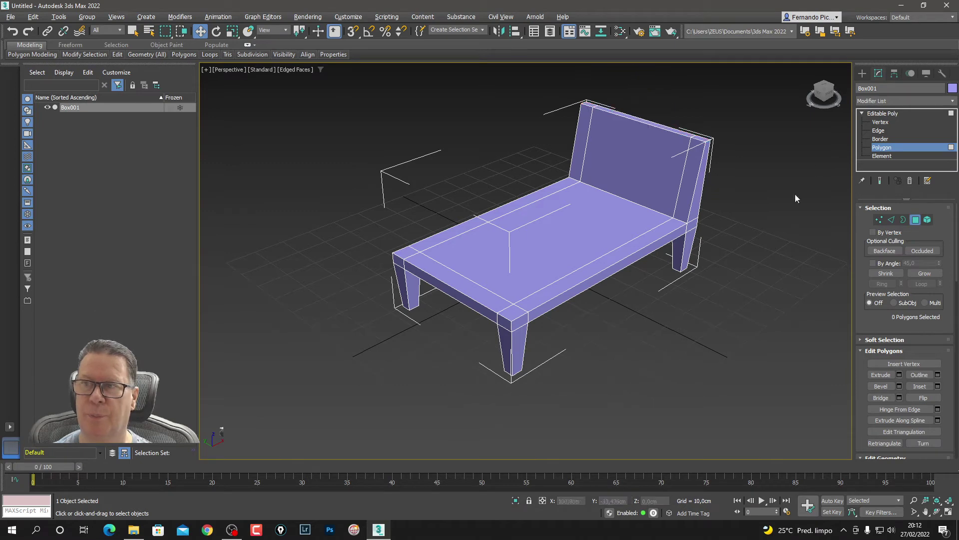
click(863, 75)
click(745, 277)
mouse_move(744, 280)
alt+middle_down()
mouse_move(660, 306)
mouse_move(617, 289)
alt+middle_up()
click(631, 286)
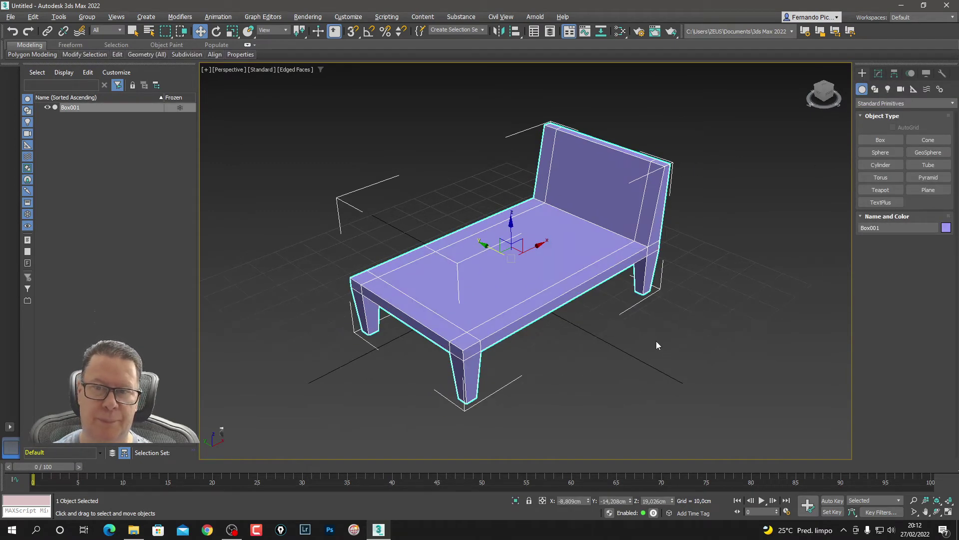
Step: Switch to Top view, fit the bed frame, and hide the grid
click(654, 344)
key(t)
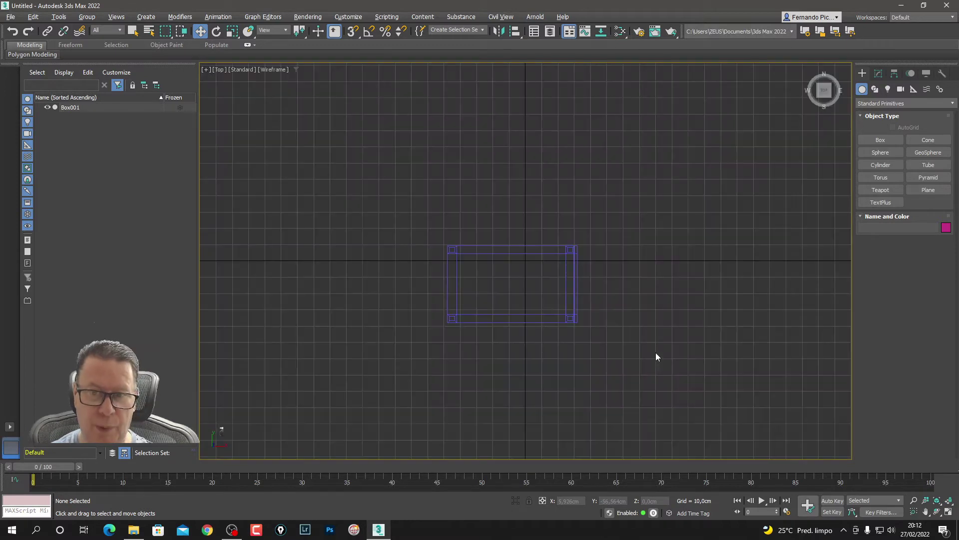
key(z)
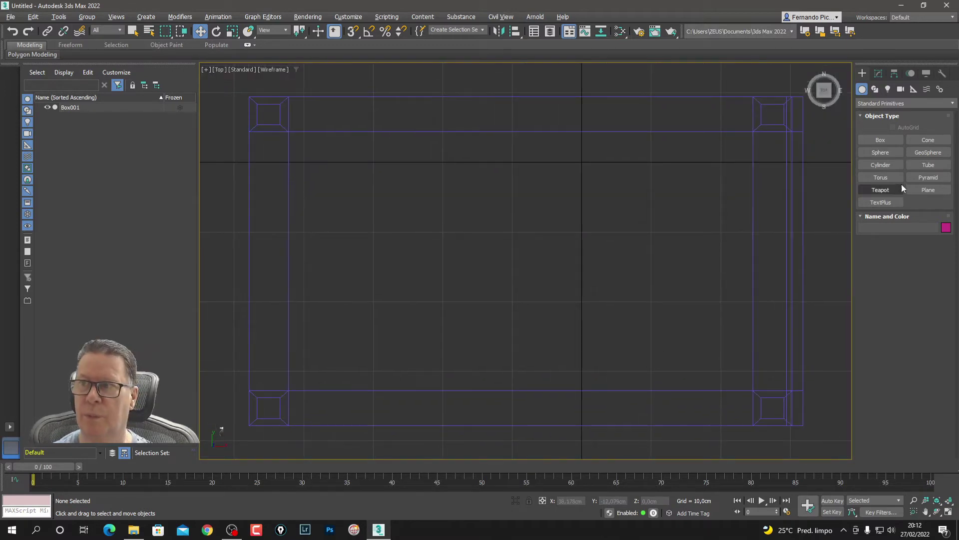
key(g)
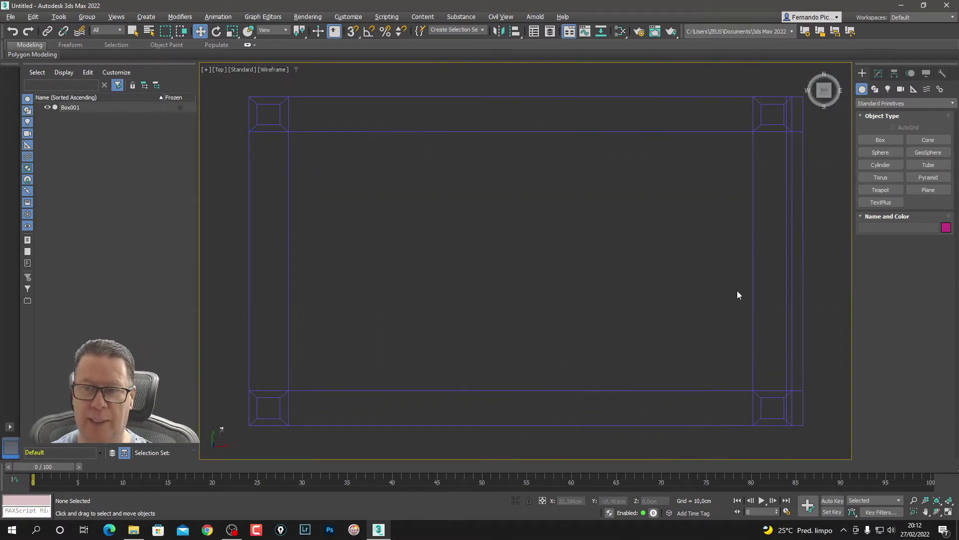
scroll(667, 315, down, 2)
middle_drag(657, 304, 659, 262)
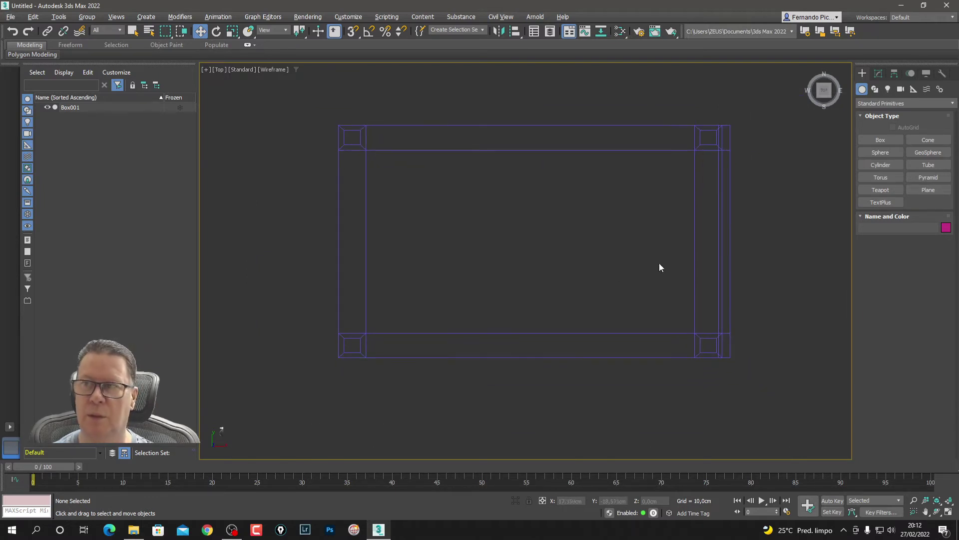
Step: Pick ChamferBox from Extended Primitives and limit snapping to Vertex only
click(908, 104)
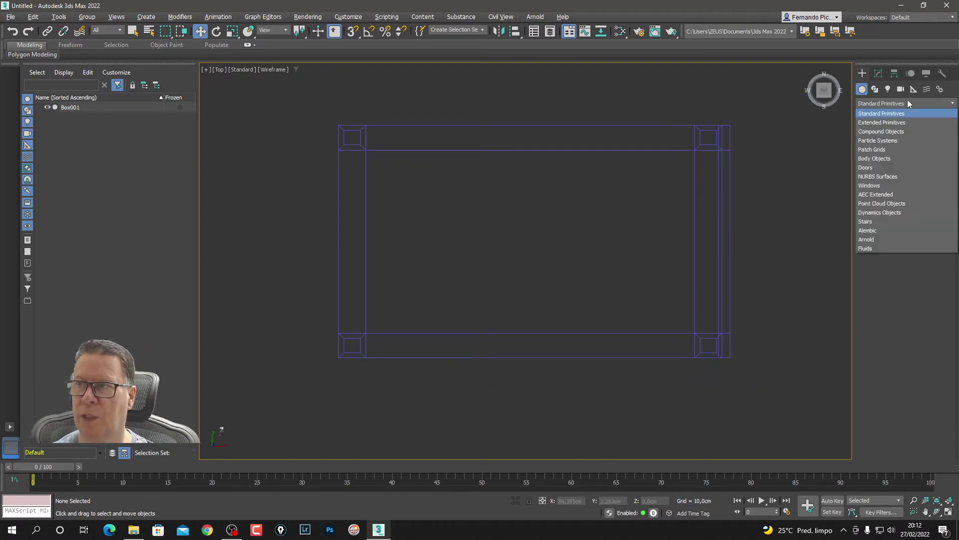
click(912, 125)
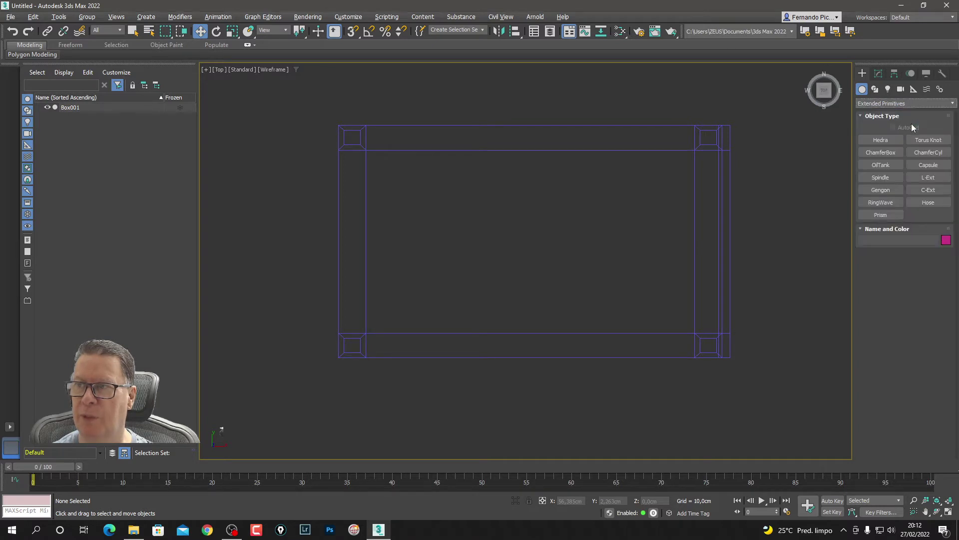
click(892, 154)
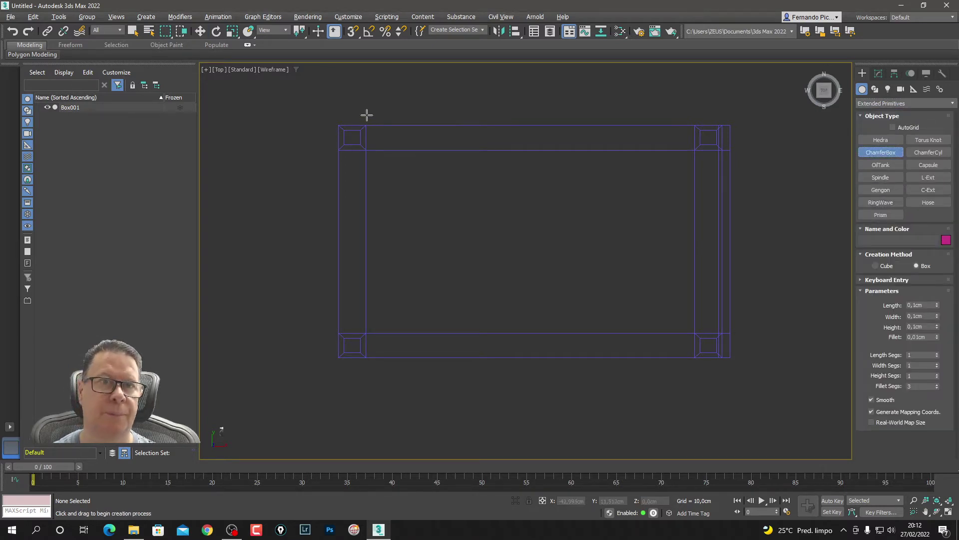
right_click(352, 31)
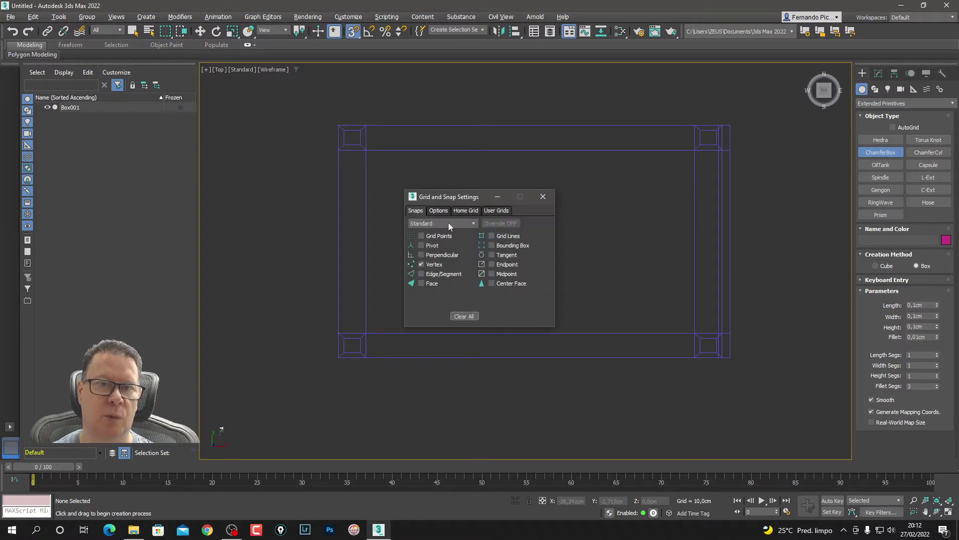
click(466, 316)
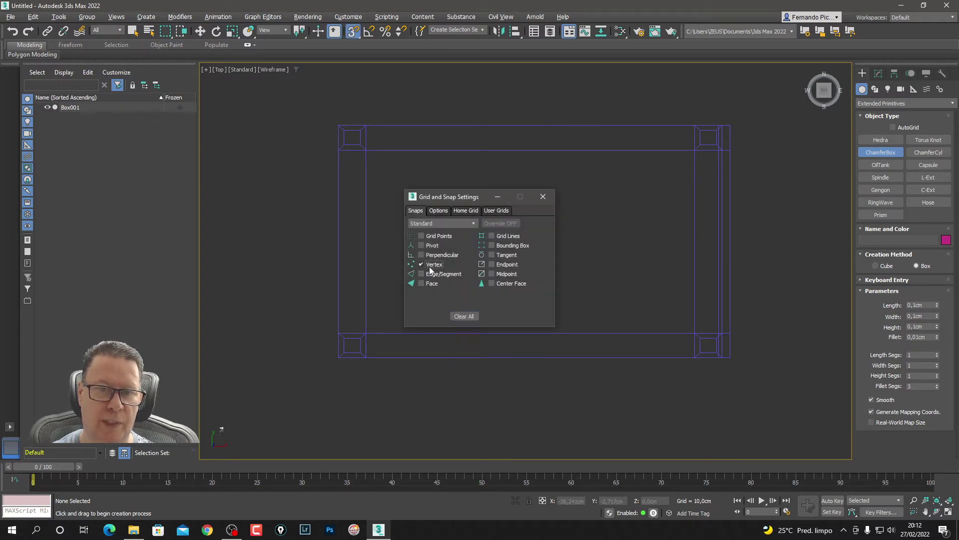
click(498, 196)
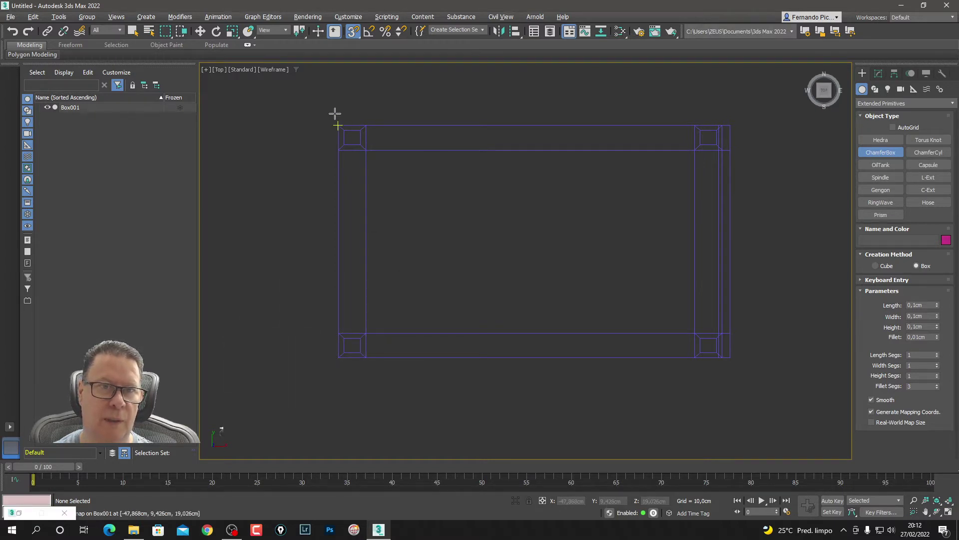
Step: Draw a roughly 72 × 47 × 35 cm chamfer box with a small fillet over the frame
drag(337, 126, 700, 353)
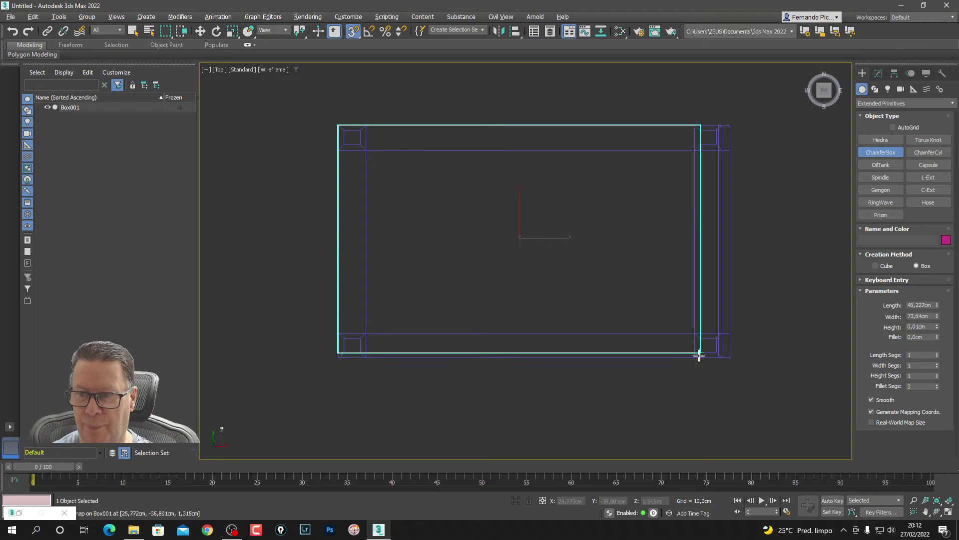
drag(699, 355, 695, 358)
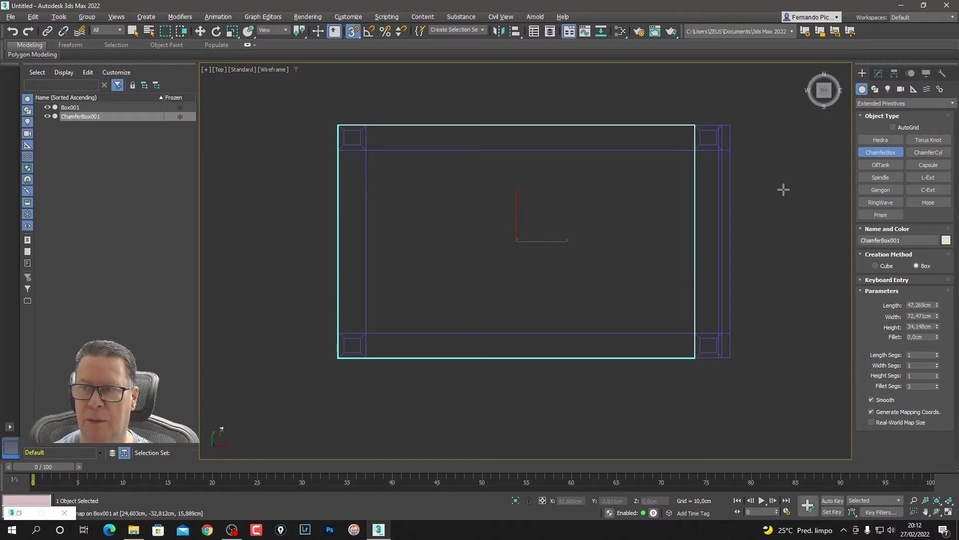
click(795, 244)
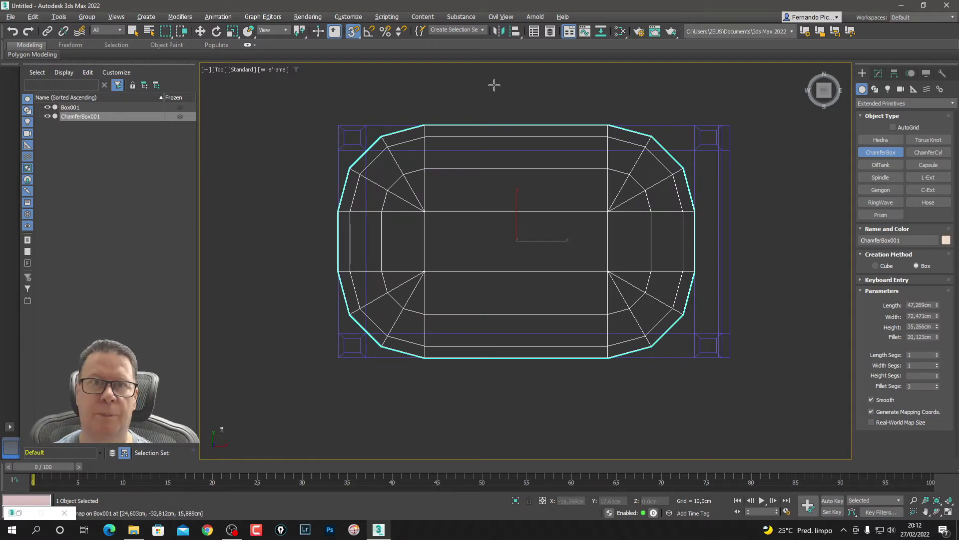
click(562, 166)
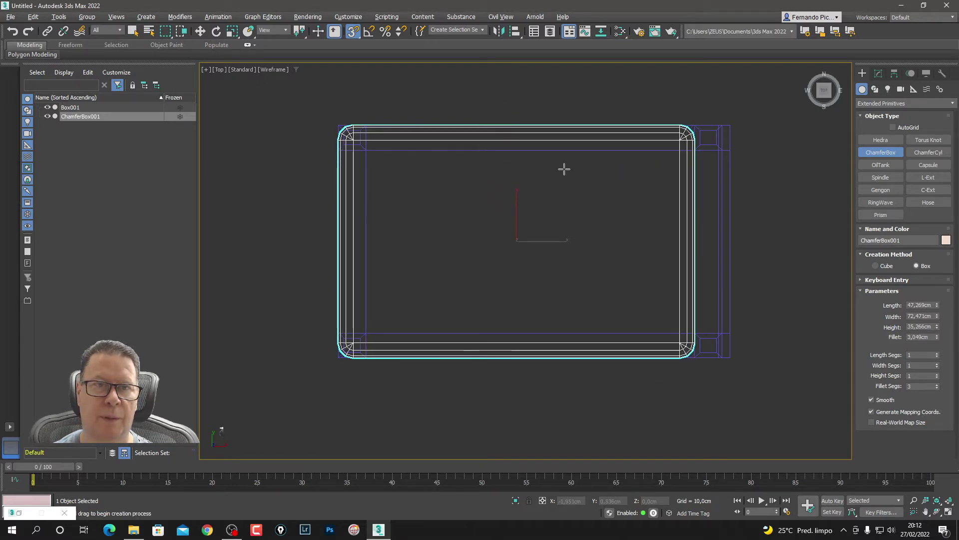
click(201, 32)
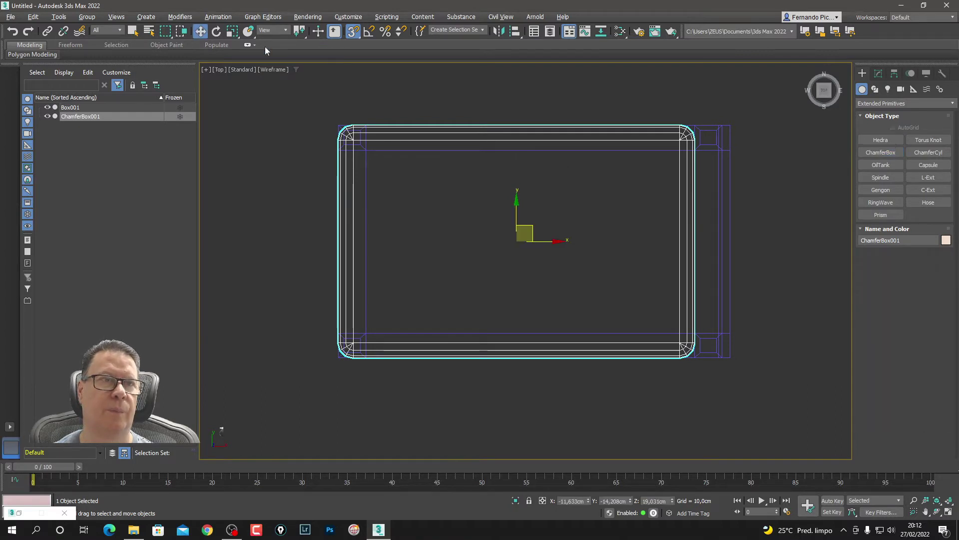
click(793, 230)
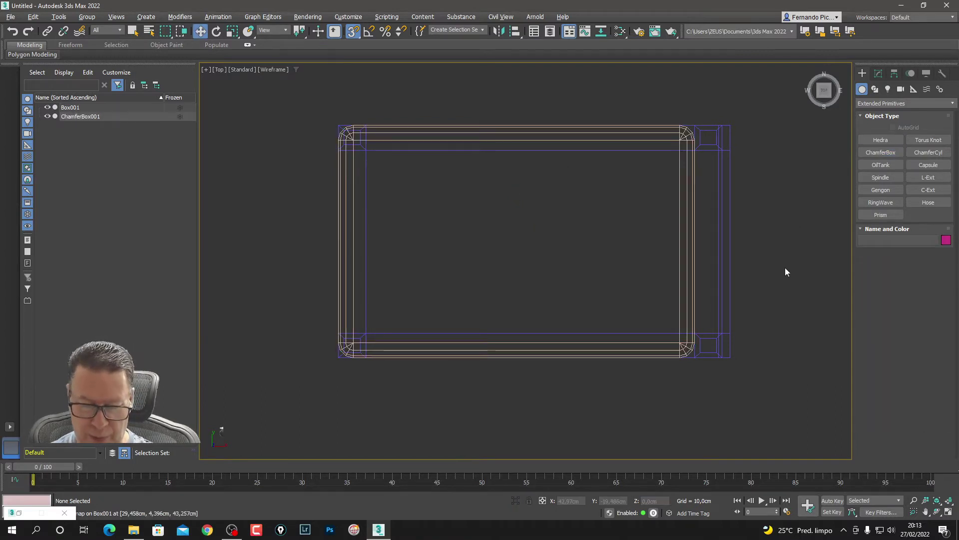
key(p)
click(552, 245)
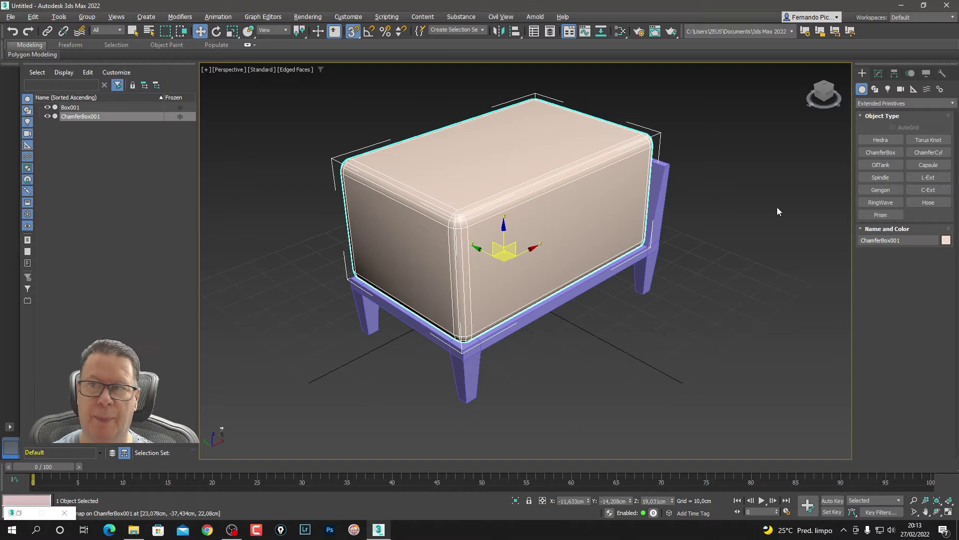
Step: Flatten the mattress to 5.29 cm with 3 length/width/height segments and 6 fillet segments
click(878, 74)
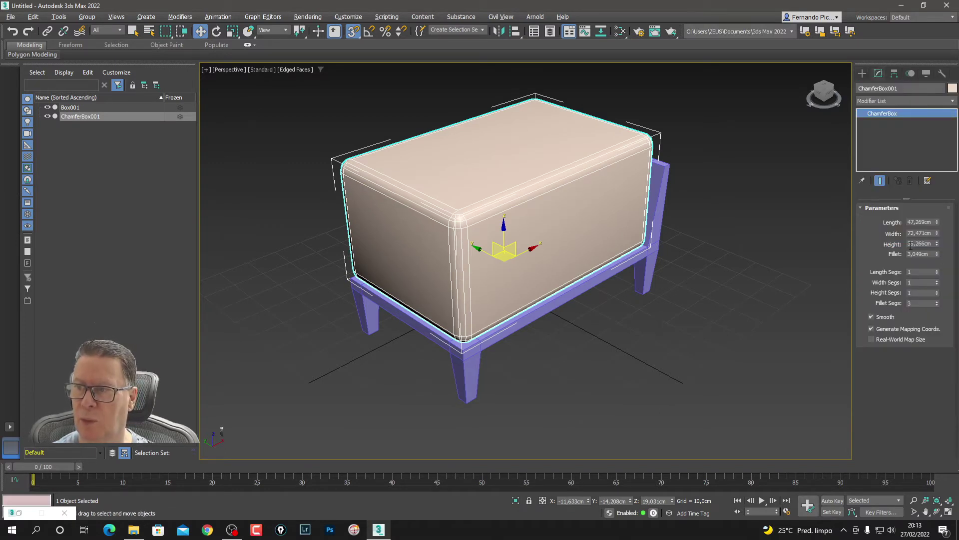
drag(938, 248, 948, 293)
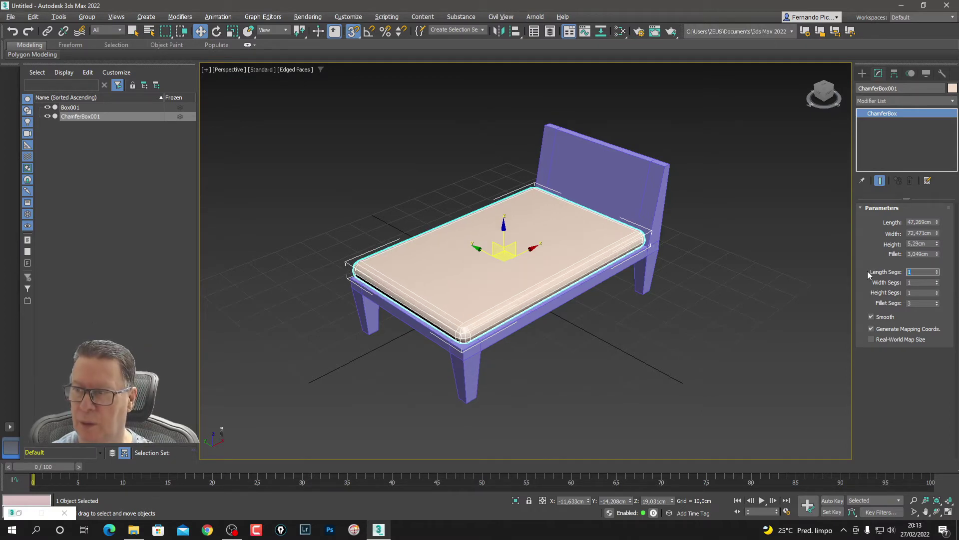
text(3)
key(Tab)
text(3)
key(Tab)
text(3)
key(Tab)
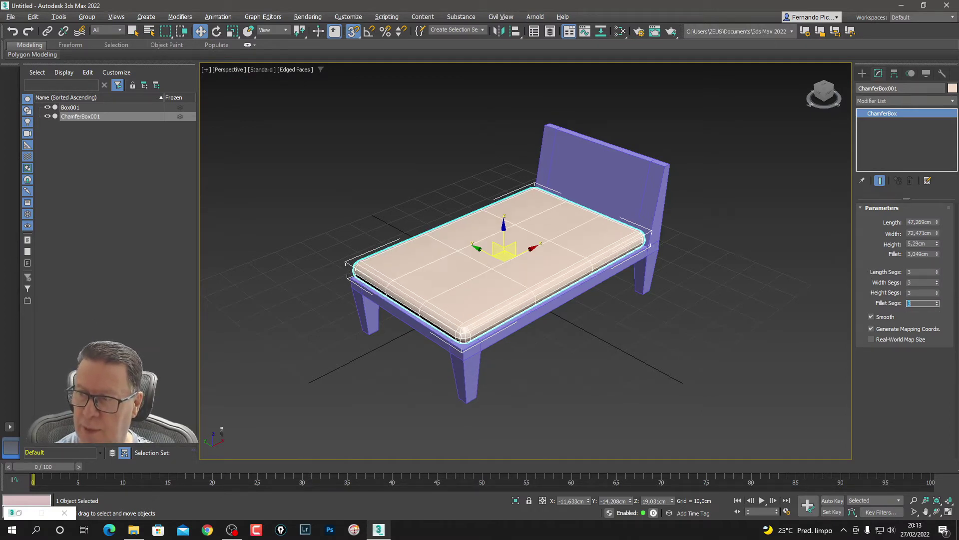
text(6)
key(Return)
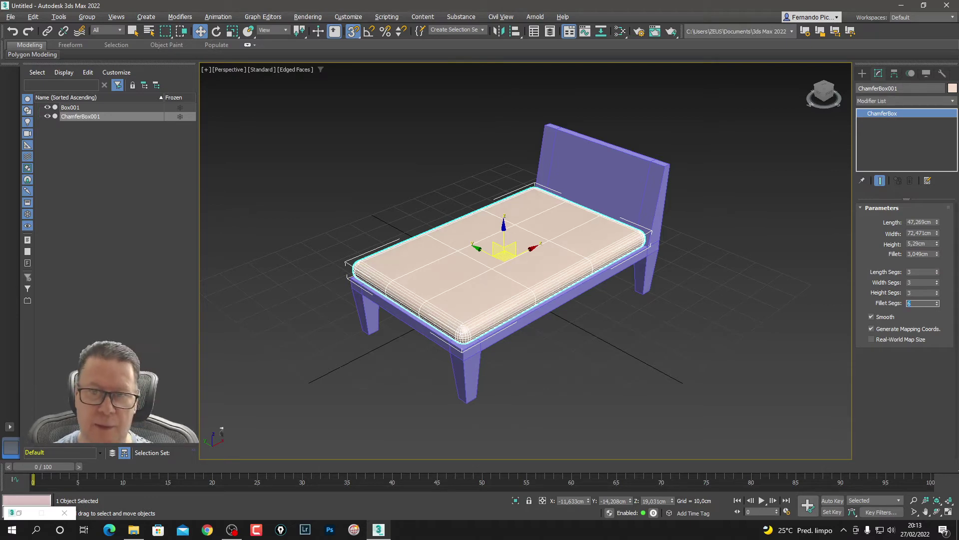
Step: Turn off Edged Faces so the bed shows plain shading without edge lines
click(863, 73)
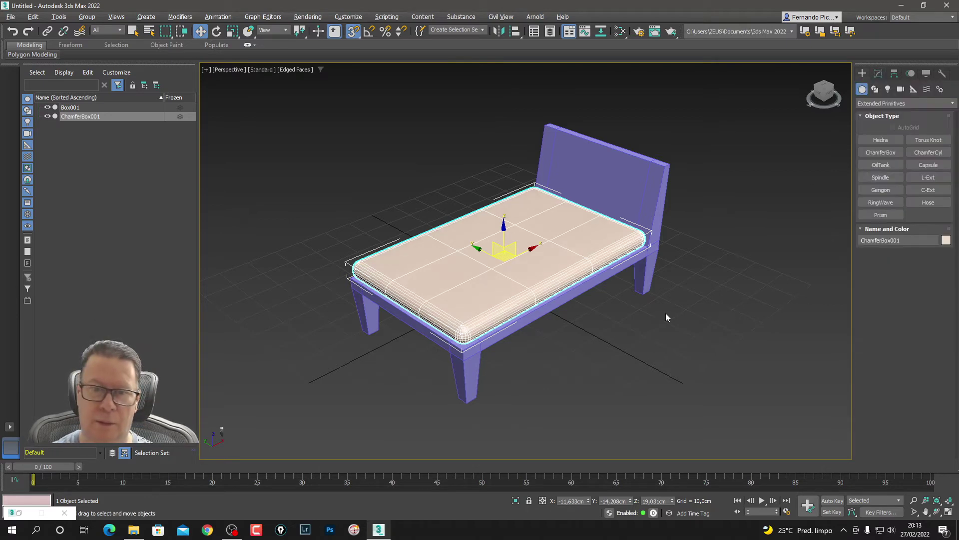
click(655, 322)
key(F4)
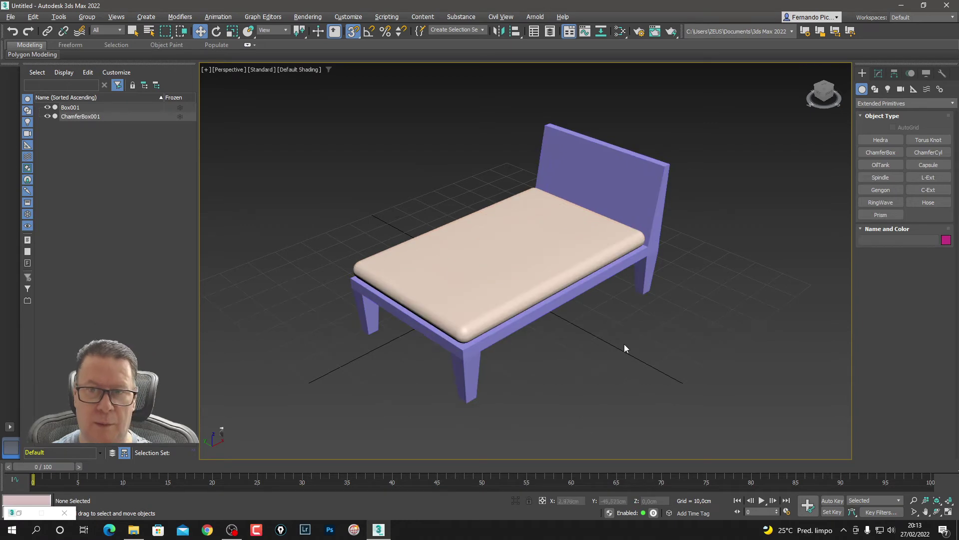
mouse_move(606, 342)
middle_down()
mouse_move(618, 342)
mouse_move(604, 316)
mouse_move(778, 328)
mouse_move(612, 326)
mouse_move(602, 317)
mouse_move(641, 335)
mouse_move(610, 338)
mouse_move(636, 291)
middle_up()
Step: Zoom around the mattress to inspect it, selecting and deselecting it
click(546, 270)
scroll(609, 334, up, 4)
scroll(658, 338, down, 4)
scroll(676, 344, up, 2)
scroll(622, 336, up, 2)
click(636, 291)
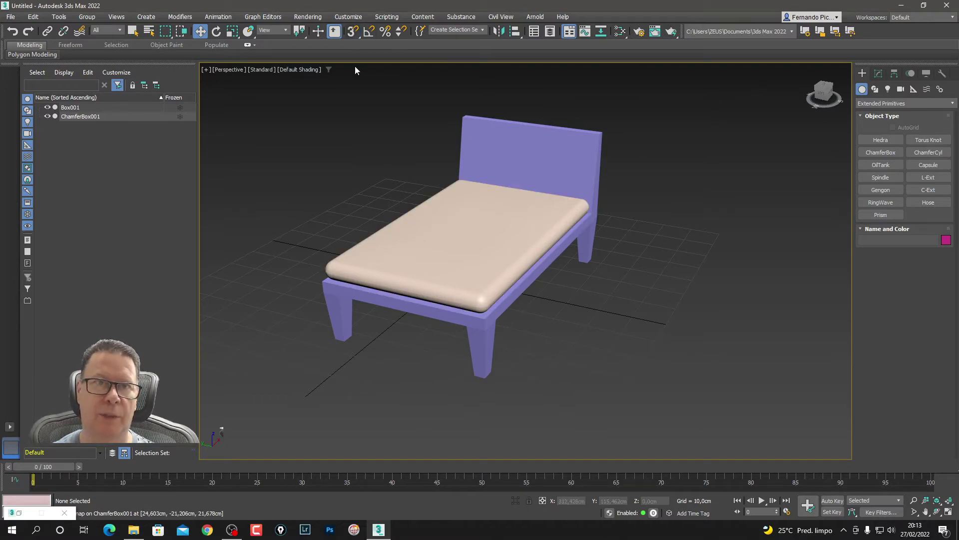
click(458, 221)
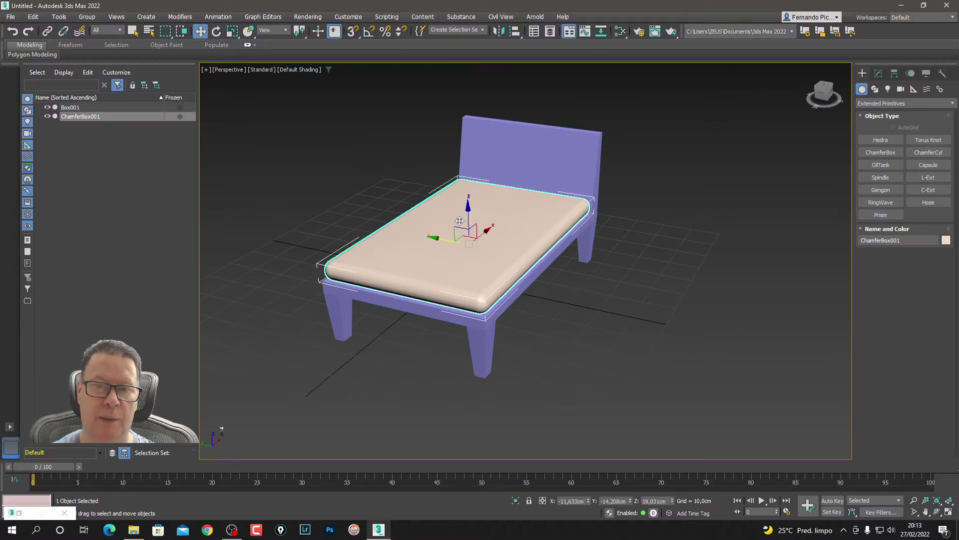
click(656, 273)
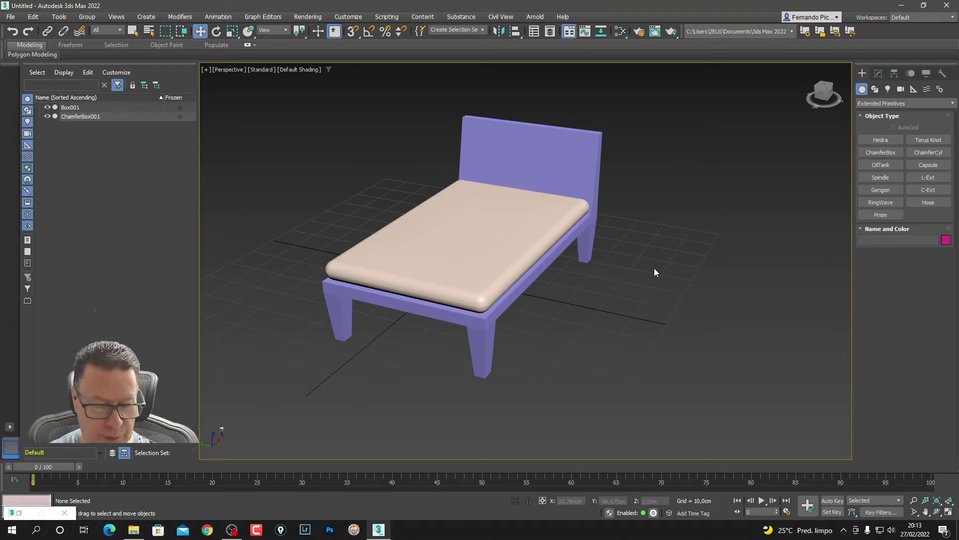
Step: Switch to the Top wireframe view and zoom in and out over the bed
key(t)
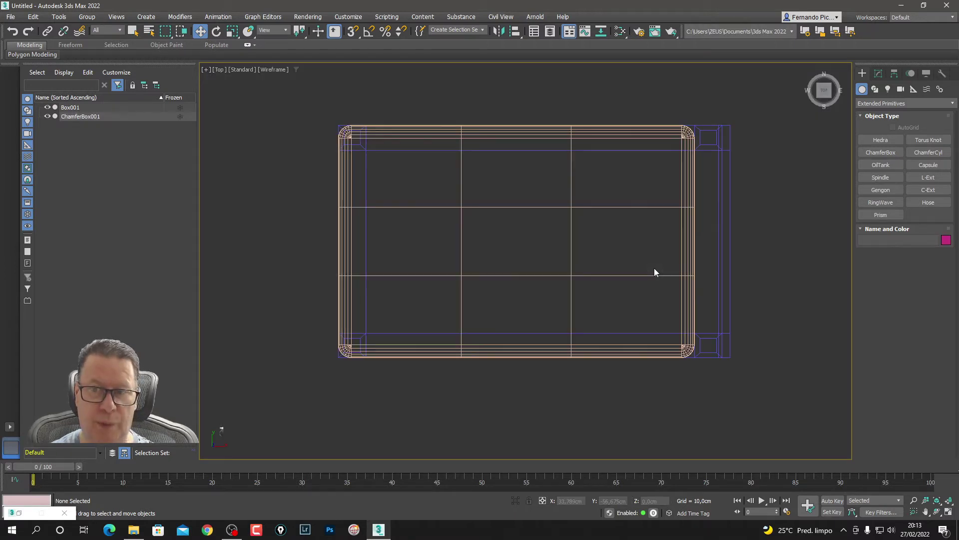
scroll(655, 268, up, 1)
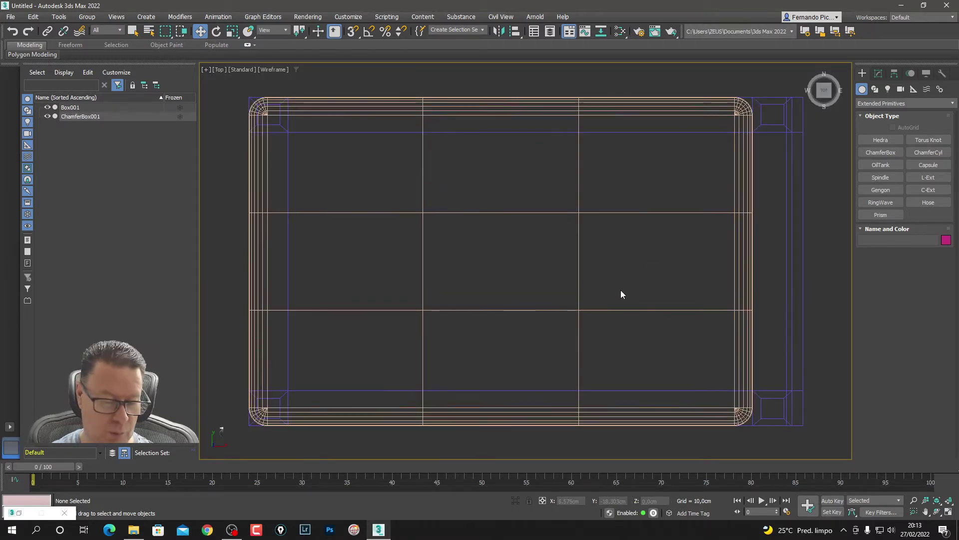
scroll(567, 284, down, 2)
scroll(530, 274, down, 2)
scroll(530, 274, up, 1)
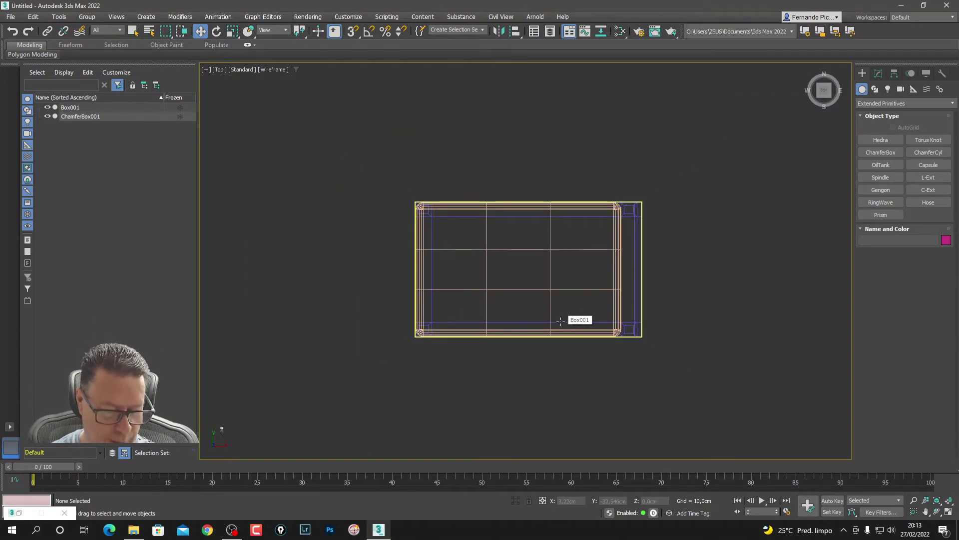
scroll(525, 306, down, 2)
scroll(522, 303, up, 1)
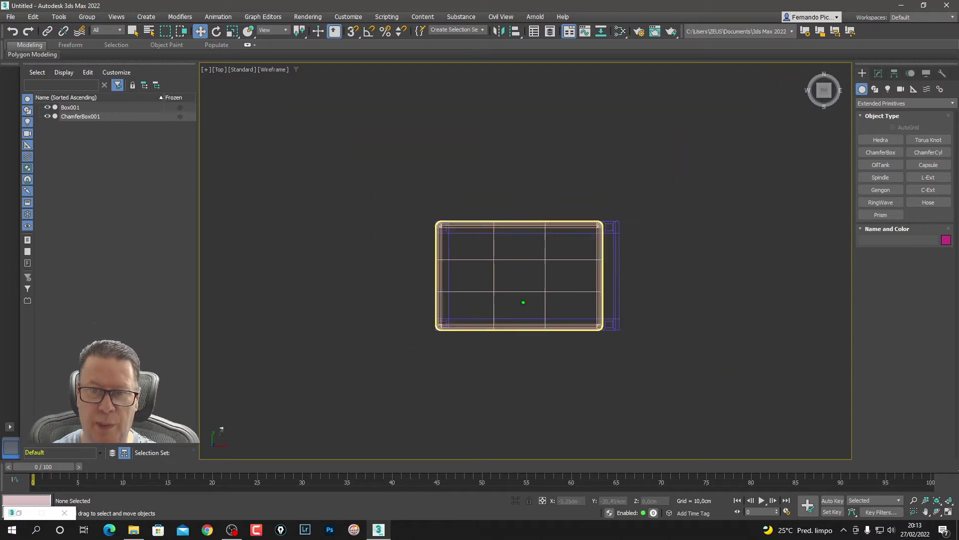
scroll(523, 303, up, 3)
scroll(523, 302, down, 1)
scroll(523, 302, up, 1)
scroll(523, 303, up, 1)
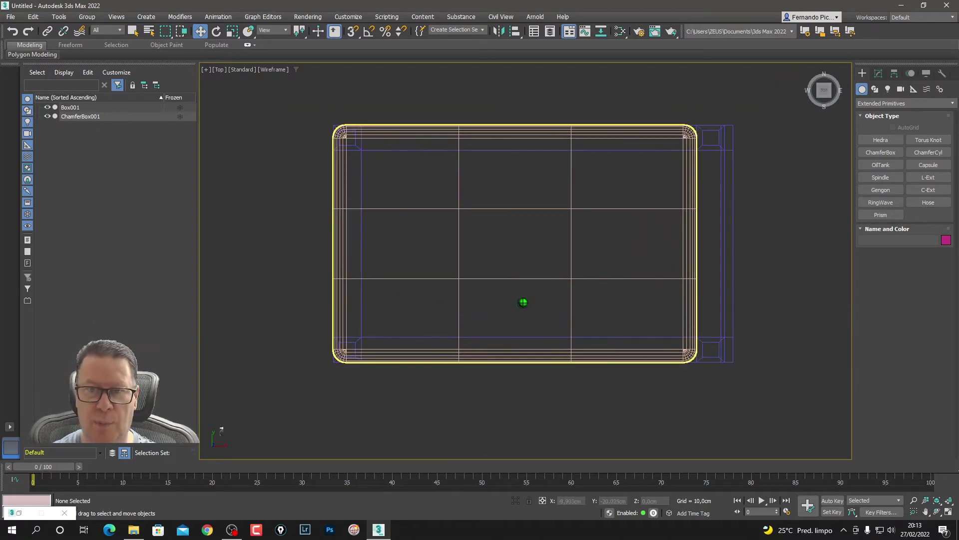
scroll(523, 302, down, 1)
scroll(523, 302, up, 1)
scroll(523, 302, down, 1)
scroll(523, 302, down, 1)
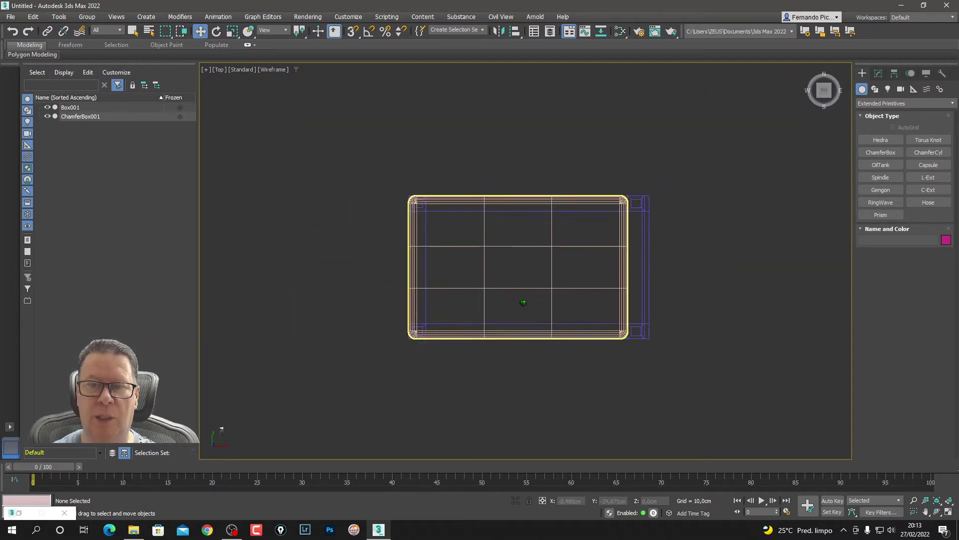
scroll(523, 302, up, 2)
scroll(523, 302, down, 2)
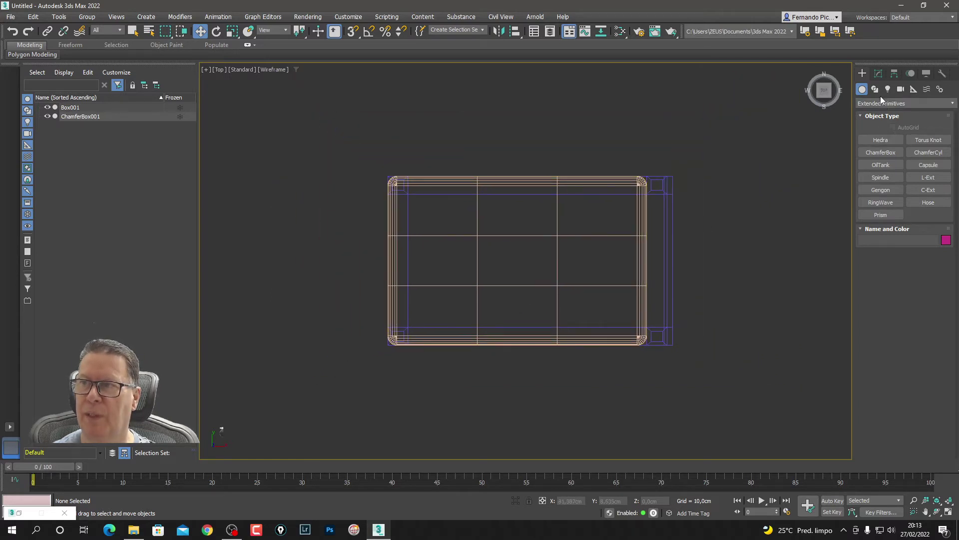
Step: Change the creation category to Standard Primitives and pick the Plane tool
click(901, 105)
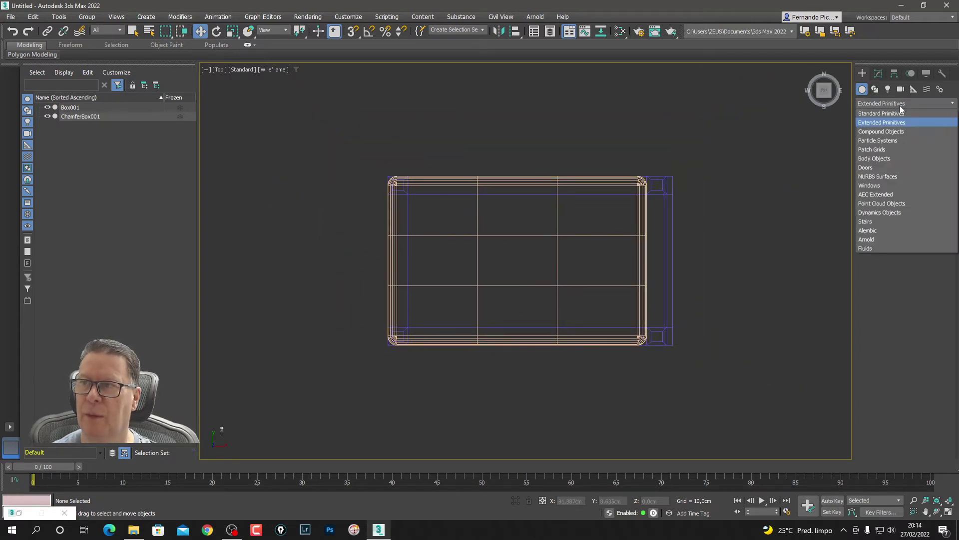
click(901, 114)
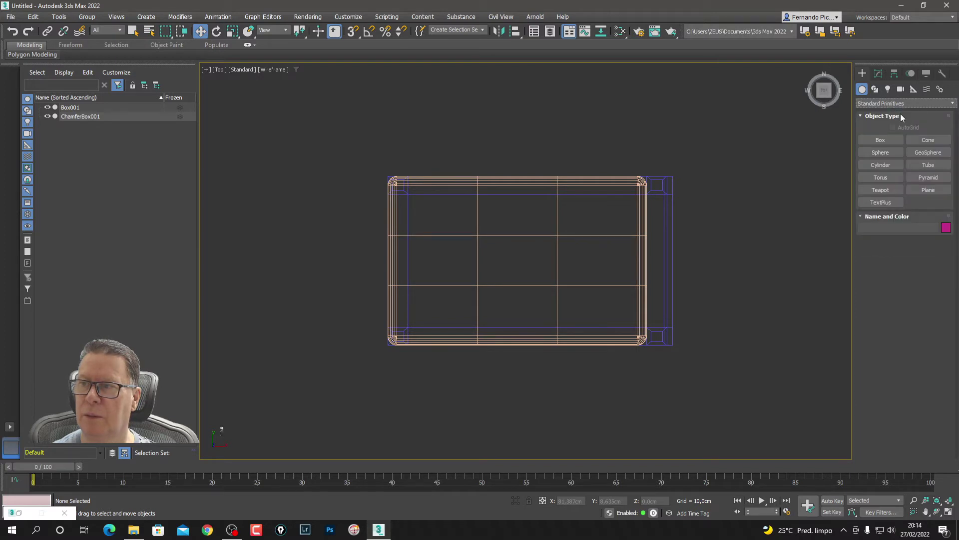
click(924, 193)
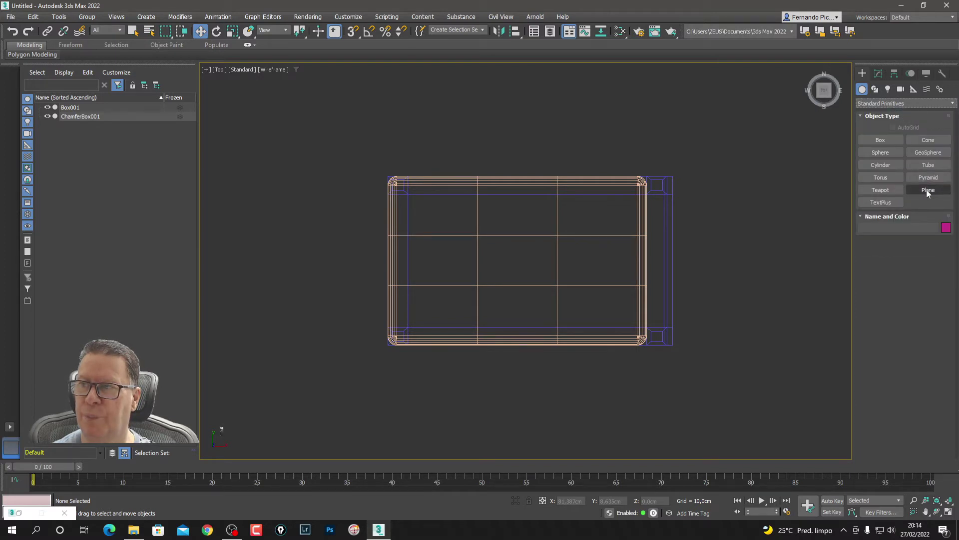
click(885, 103)
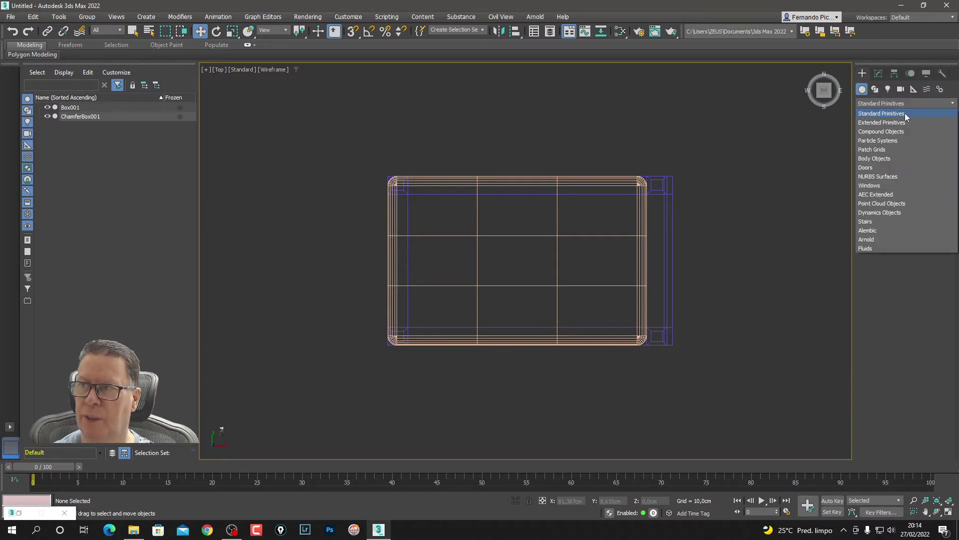
click(906, 114)
Step: Draw a plane over the mattress and give it 100 length and 100 width segments
click(939, 192)
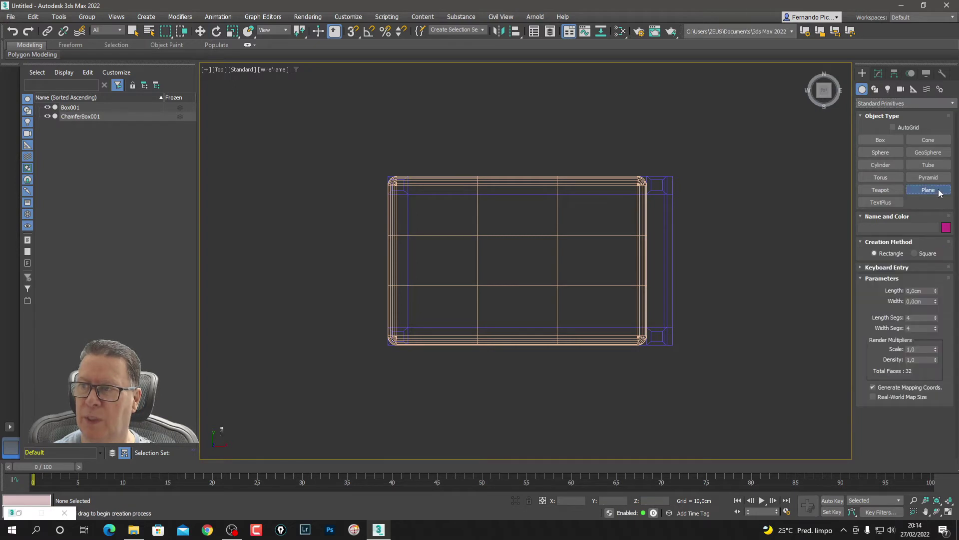
drag(353, 132, 647, 391)
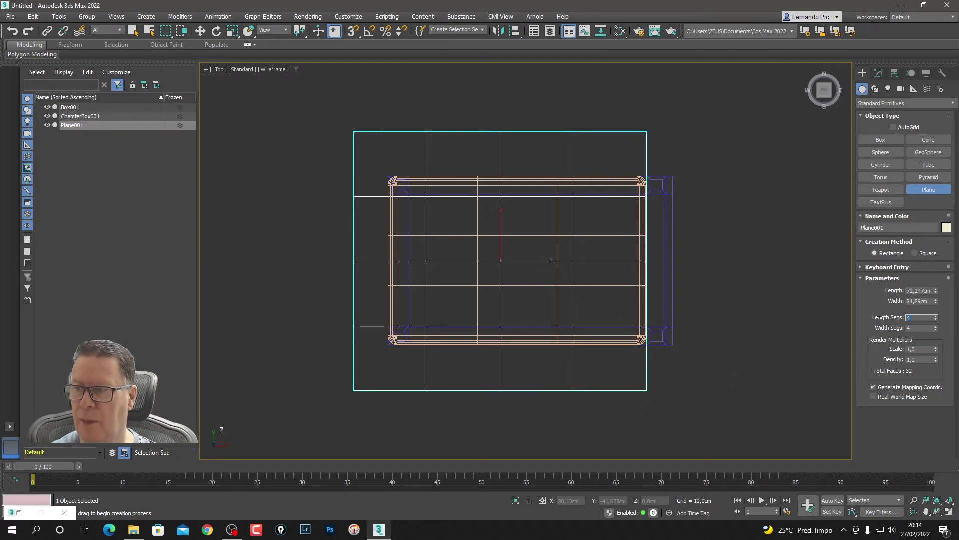
text(100)
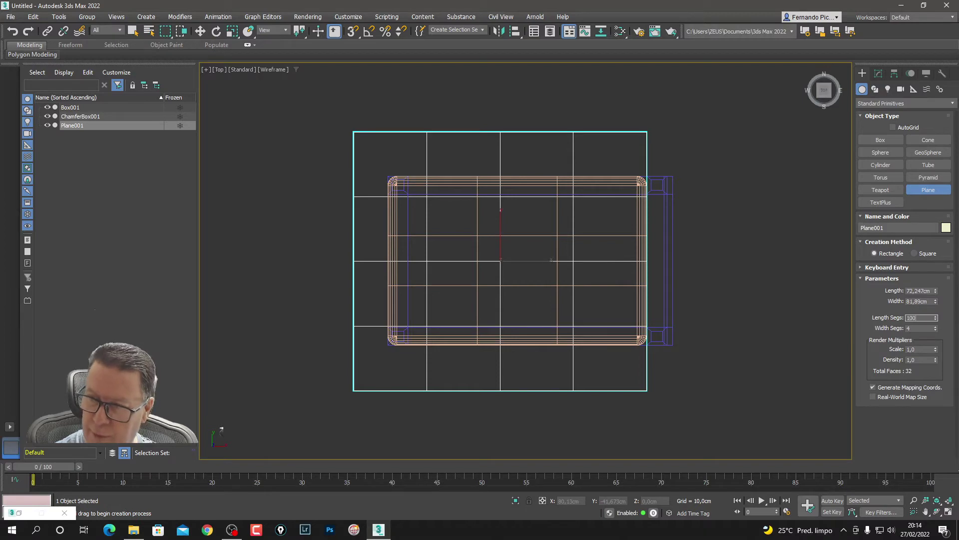
key(Tab)
text(100)
key(Return)
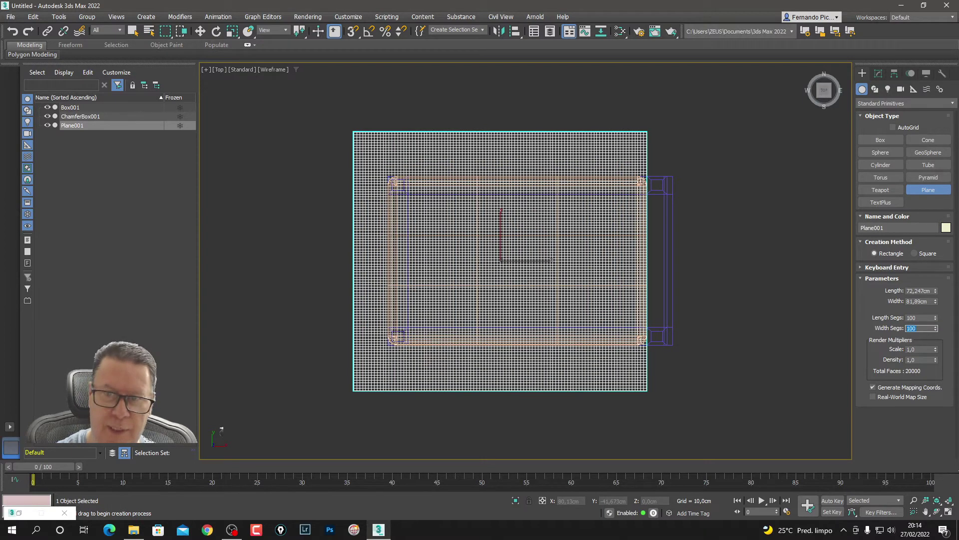
Step: Exit plane creation, check the new plane, and return to the Perspective view
click(199, 32)
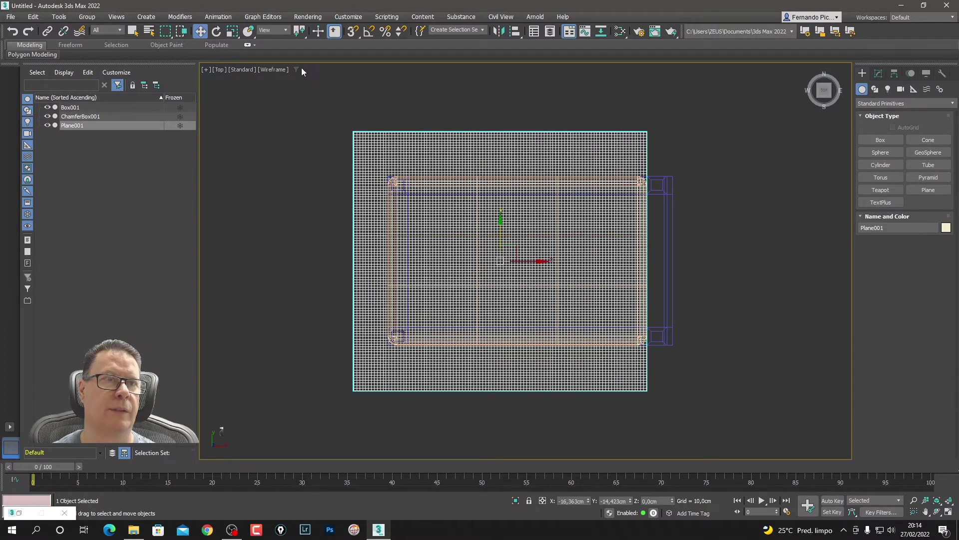
click(789, 197)
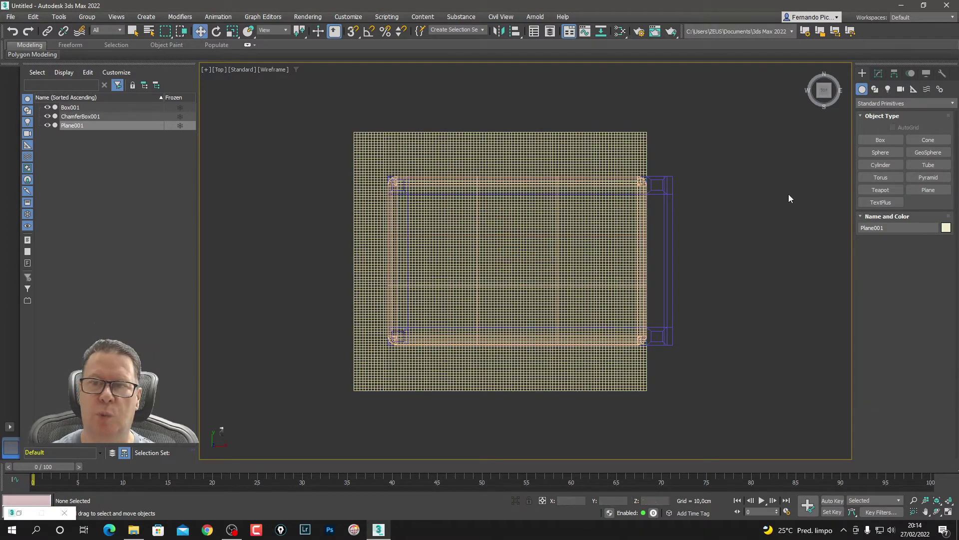
click(540, 155)
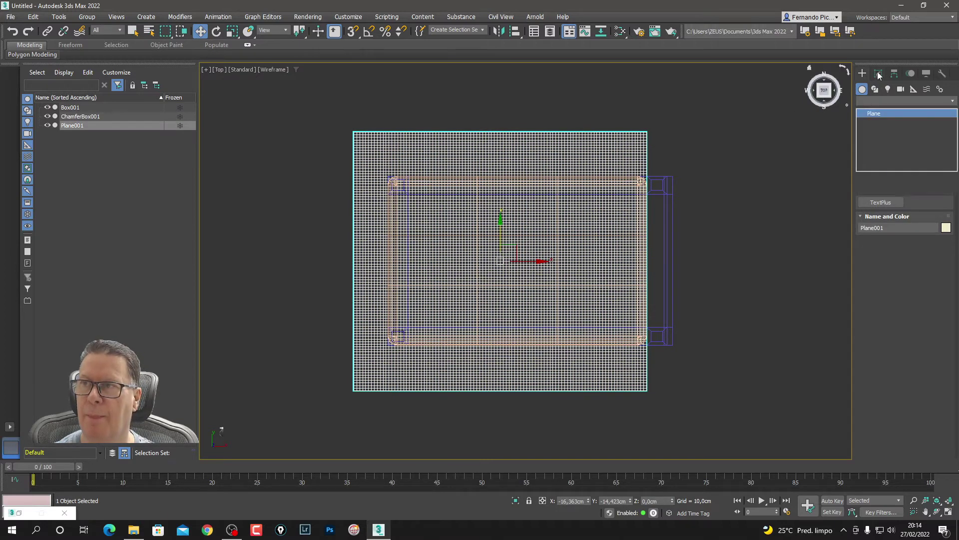
click(766, 261)
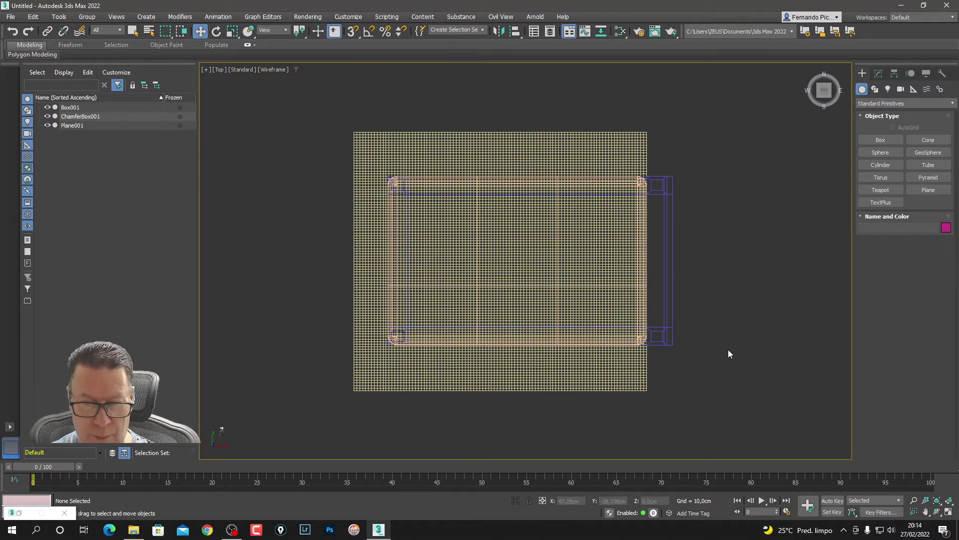
middle_drag(728, 349, 728, 342)
key(p)
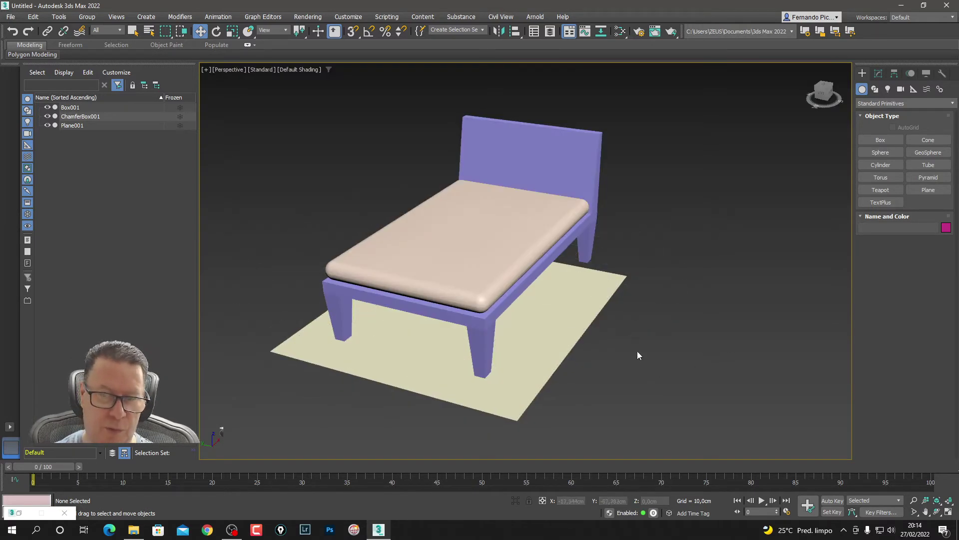
Step: Raise Plane001 straight up above the bed and orbit to check its position
click(554, 331)
drag(457, 284, 452, 136)
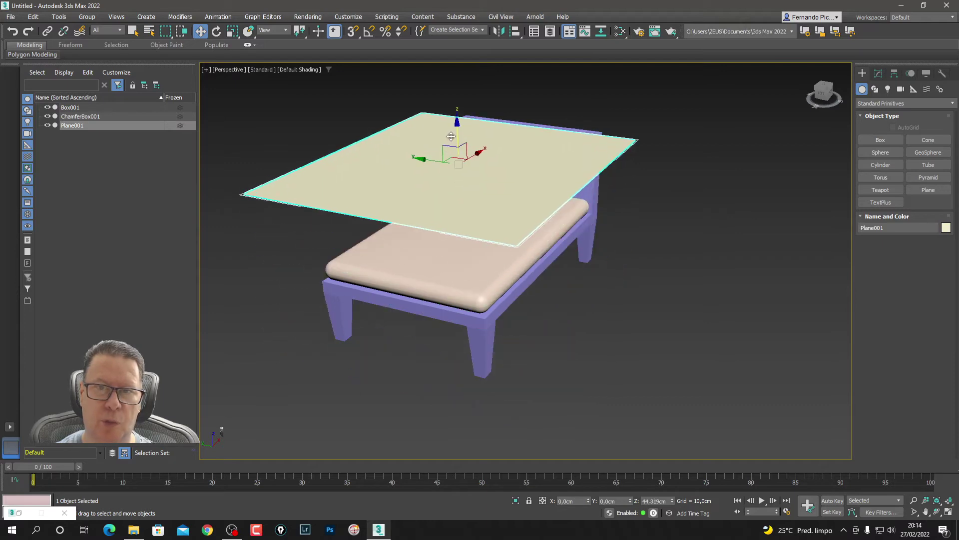
mouse_move(669, 287)
alt+middle_down()
mouse_move(677, 311)
mouse_move(740, 316)
mouse_move(786, 302)
mouse_move(788, 337)
mouse_move(637, 325)
mouse_move(659, 380)
mouse_move(682, 377)
mouse_move(646, 353)
alt+middle_up()
click(681, 376)
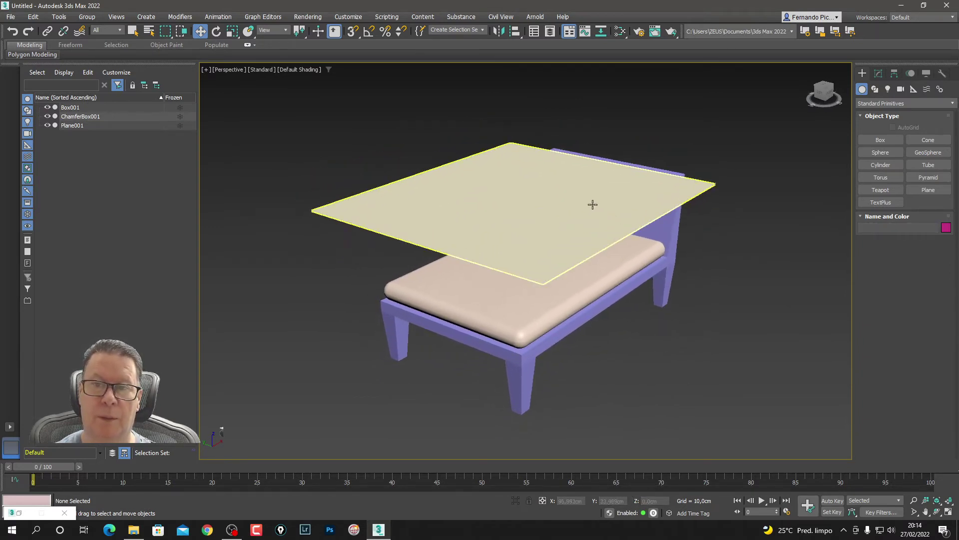
click(590, 202)
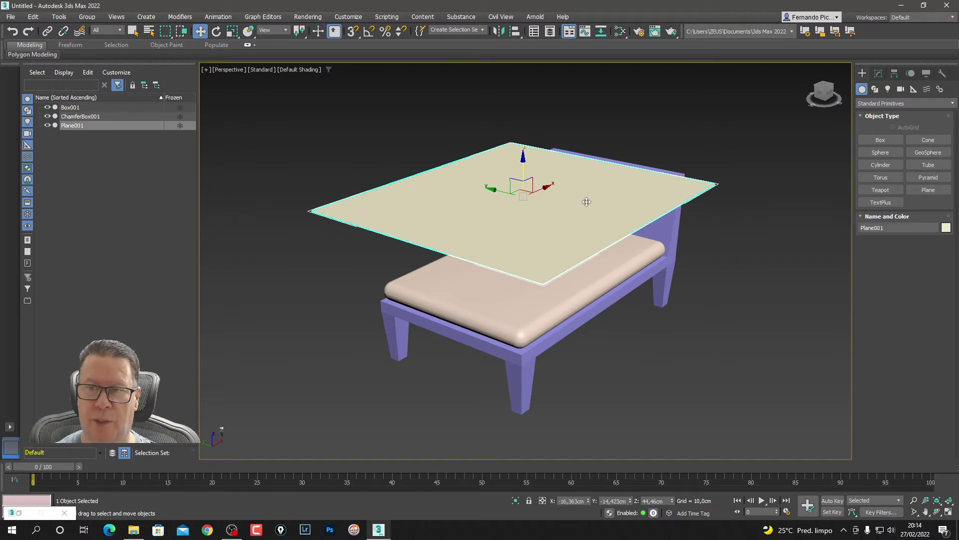
Step: Apply the Cloth modifier to Plane001 from the Modifier List
click(899, 104)
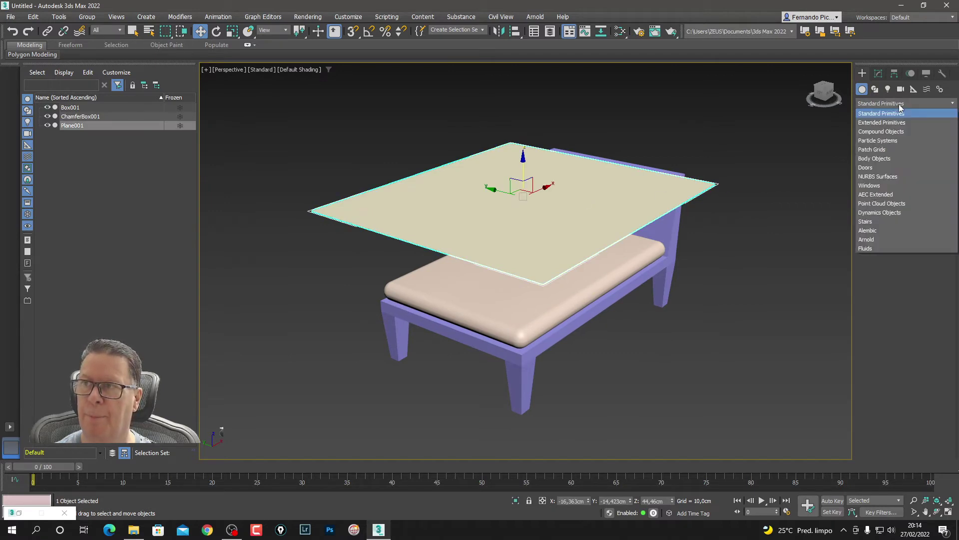
click(901, 111)
click(878, 74)
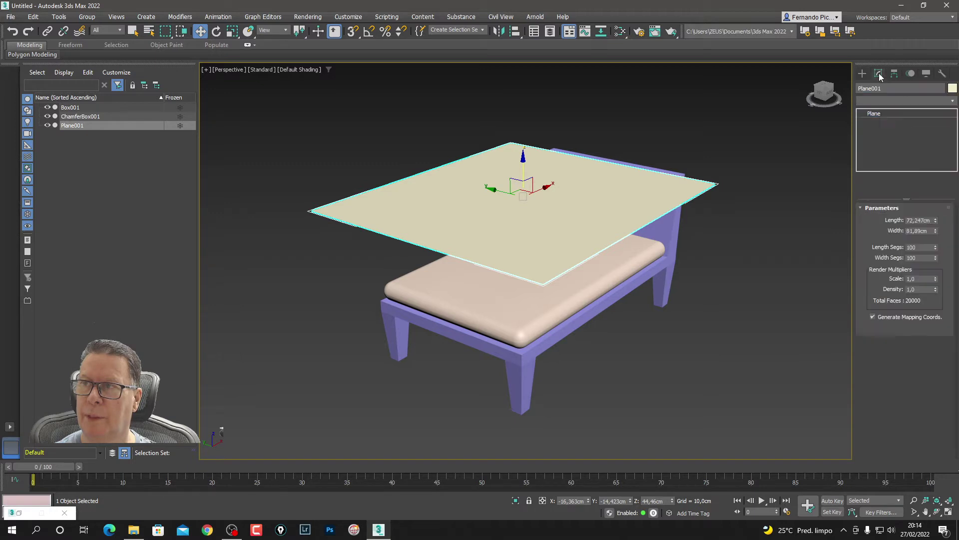
click(912, 100)
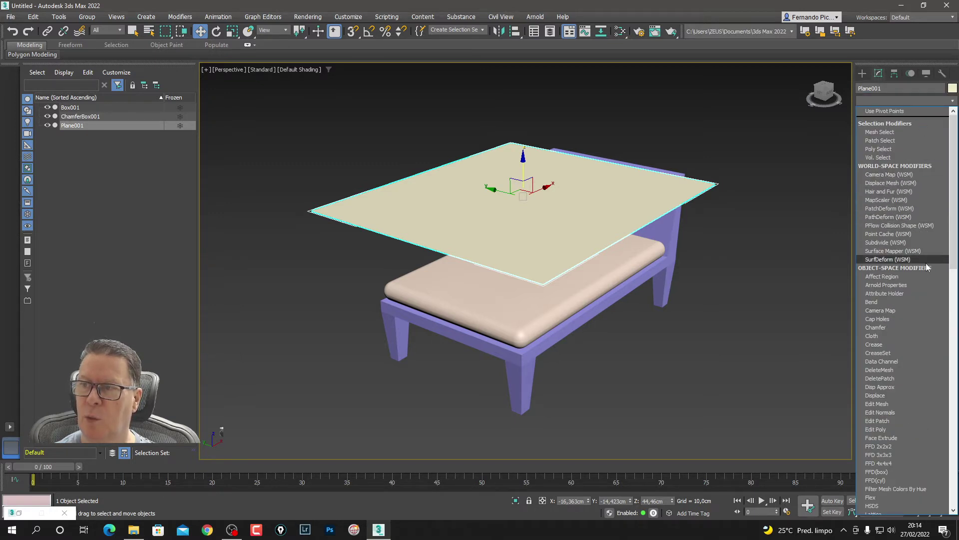
click(887, 334)
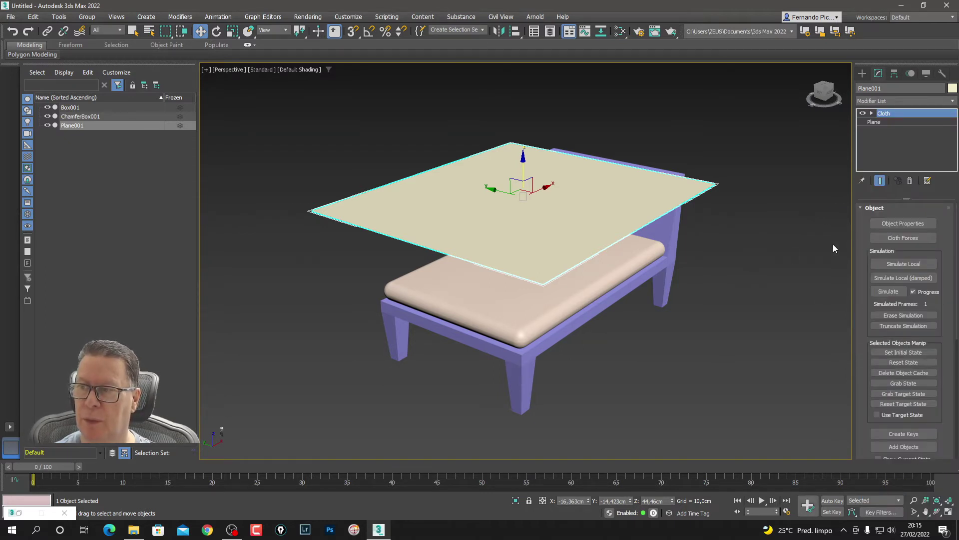
Step: In Cloth Object Properties, set Plane001 to Cloth with the Cotton preset, then Collision Object
click(904, 224)
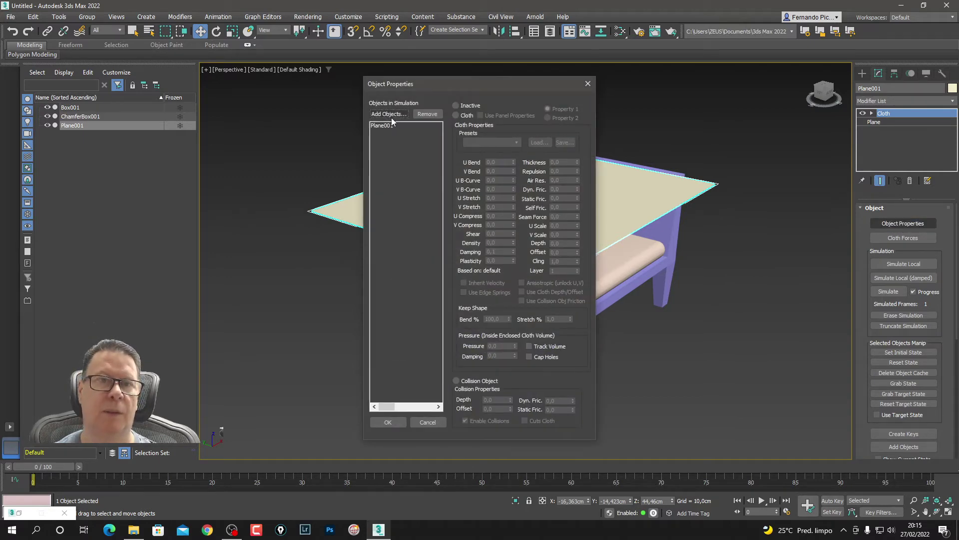
click(386, 126)
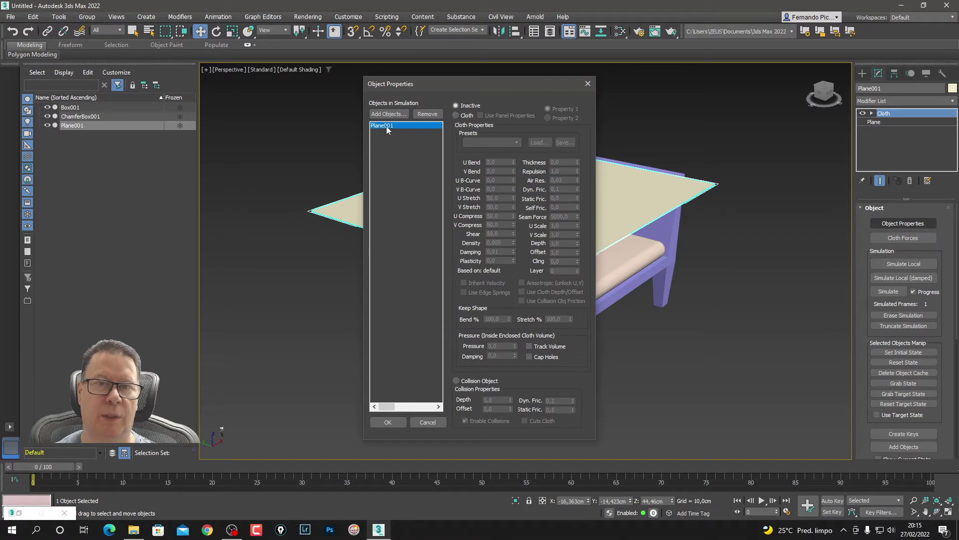
click(456, 115)
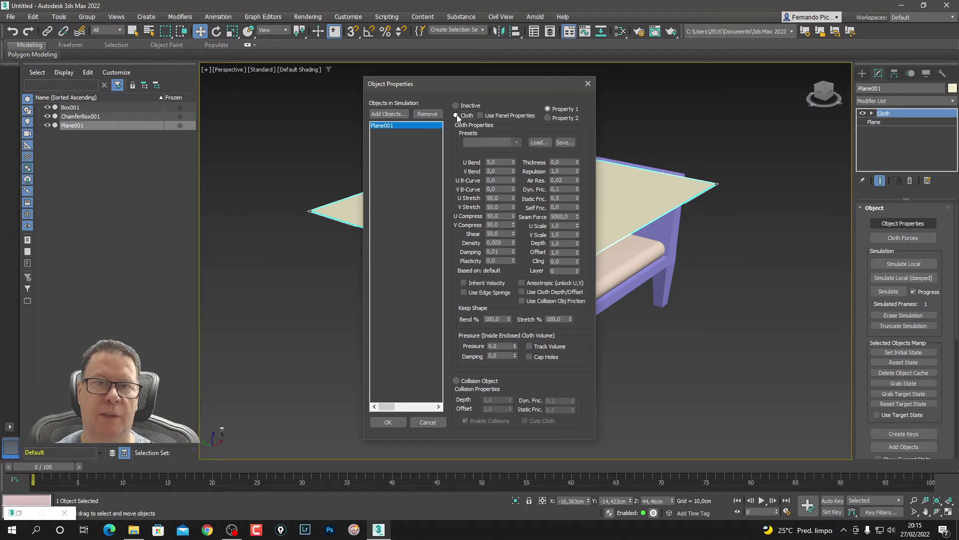
click(519, 142)
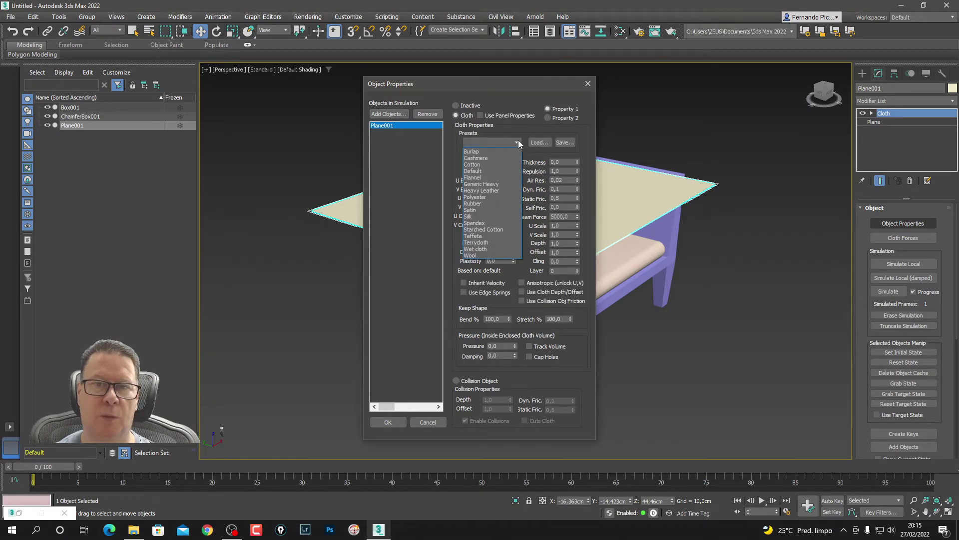
click(489, 165)
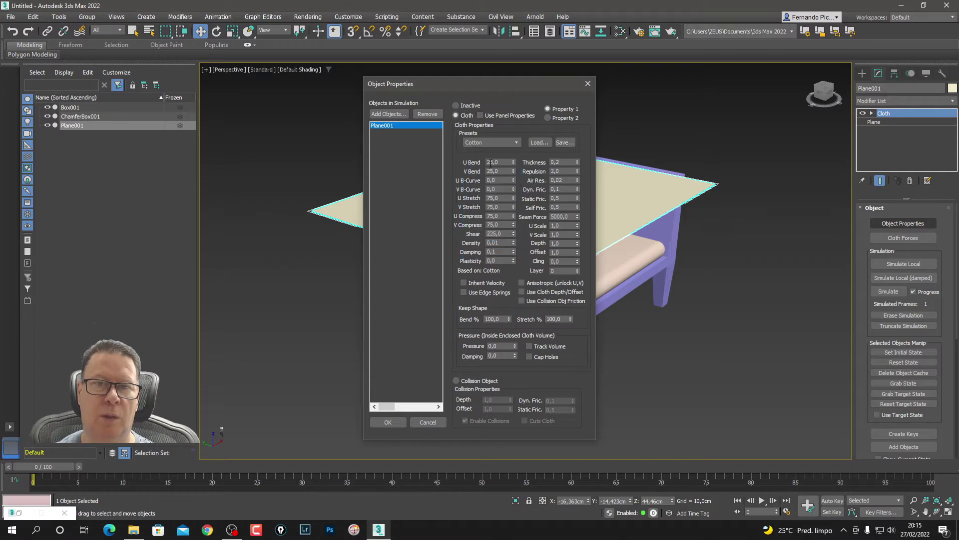
click(469, 384)
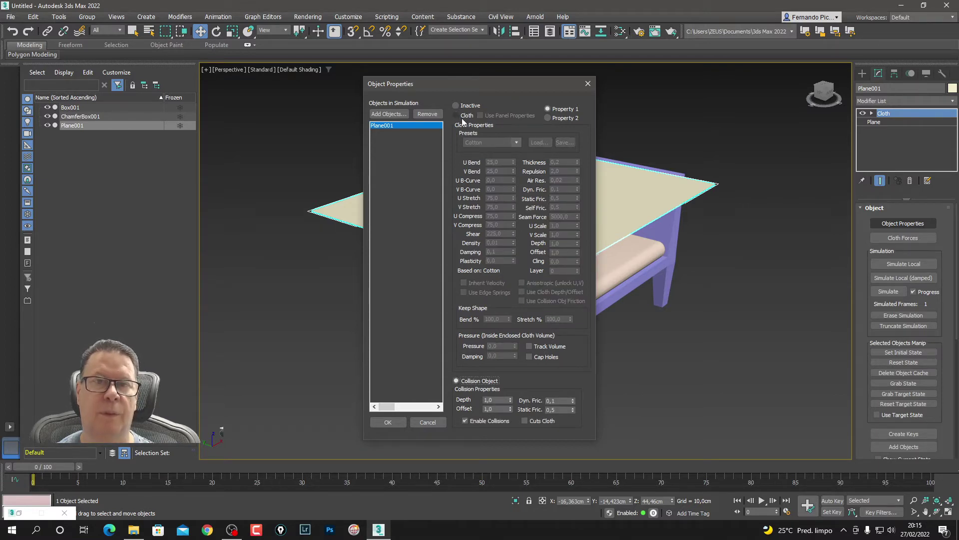
Step: Close the cloth Object Properties, reopen them briefly, and cancel adding simulation objects
click(710, 391)
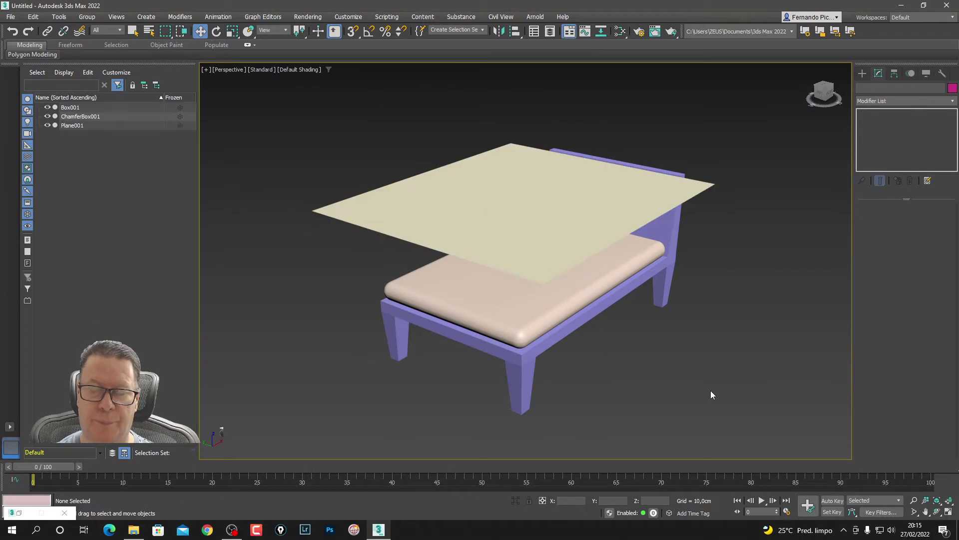
click(643, 255)
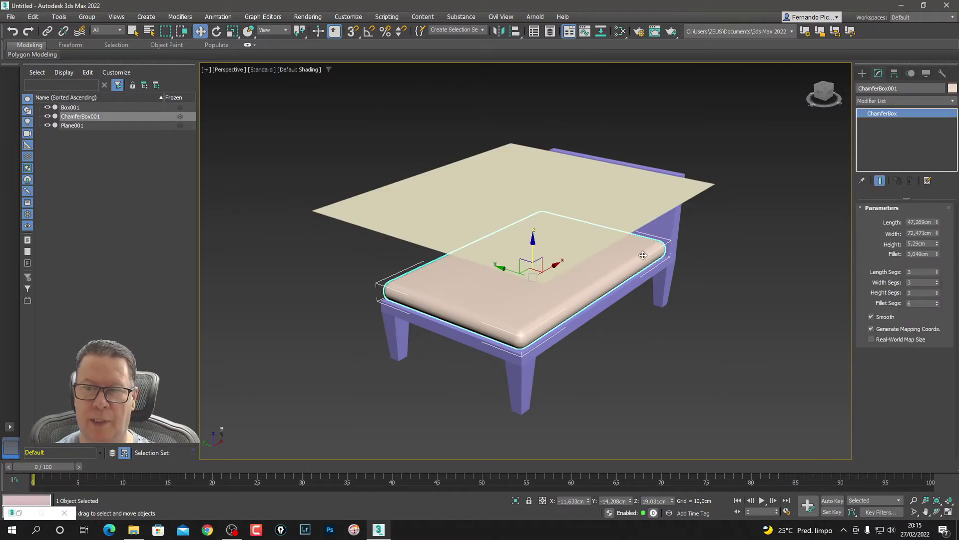
click(702, 241)
click(628, 204)
click(919, 224)
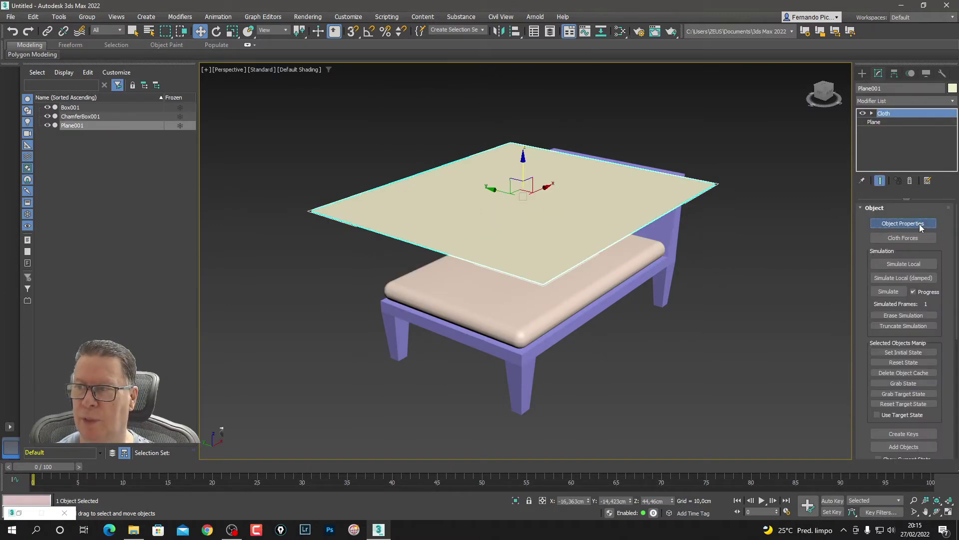
click(397, 116)
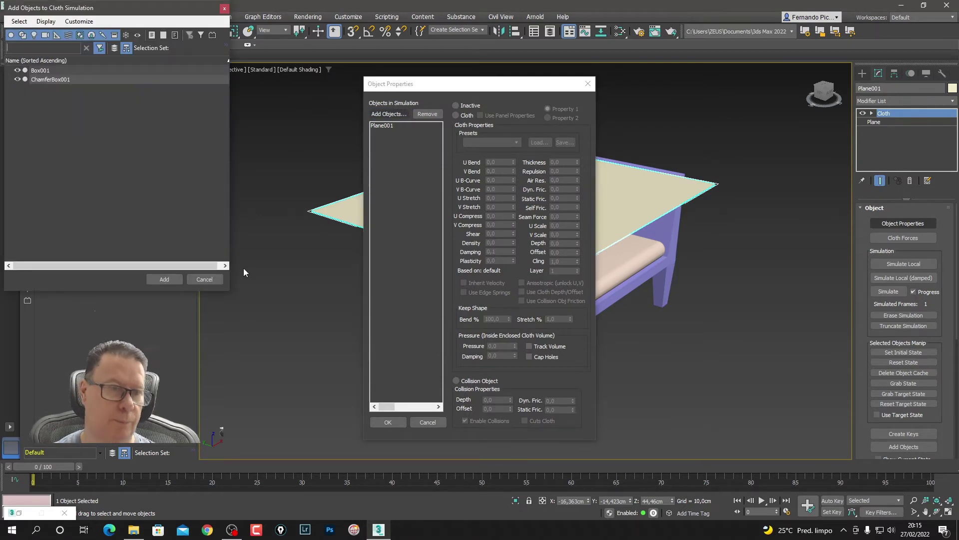
click(204, 279)
click(587, 85)
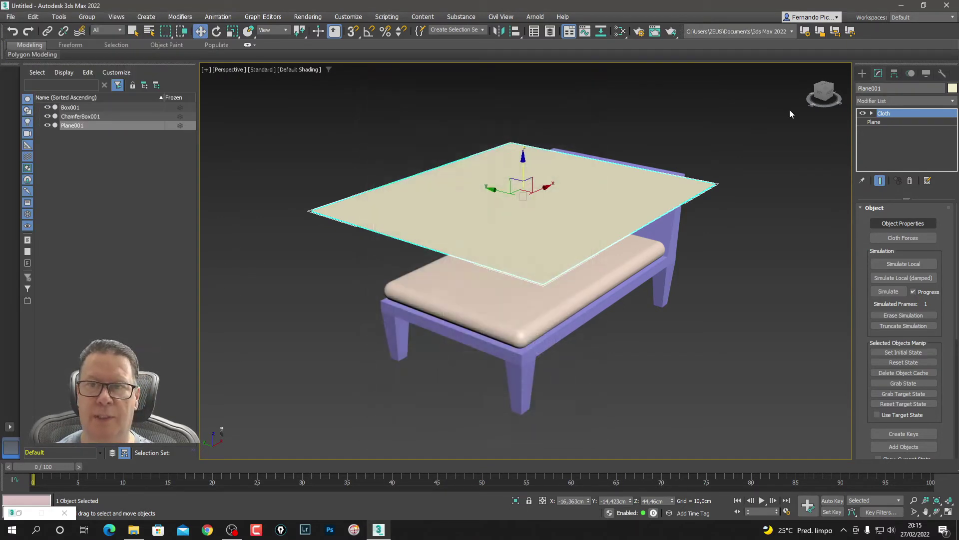
click(742, 248)
Step: Rename the bed frame to CAMA and the mattress to COLCHÃO
click(678, 230)
text(CAMA)
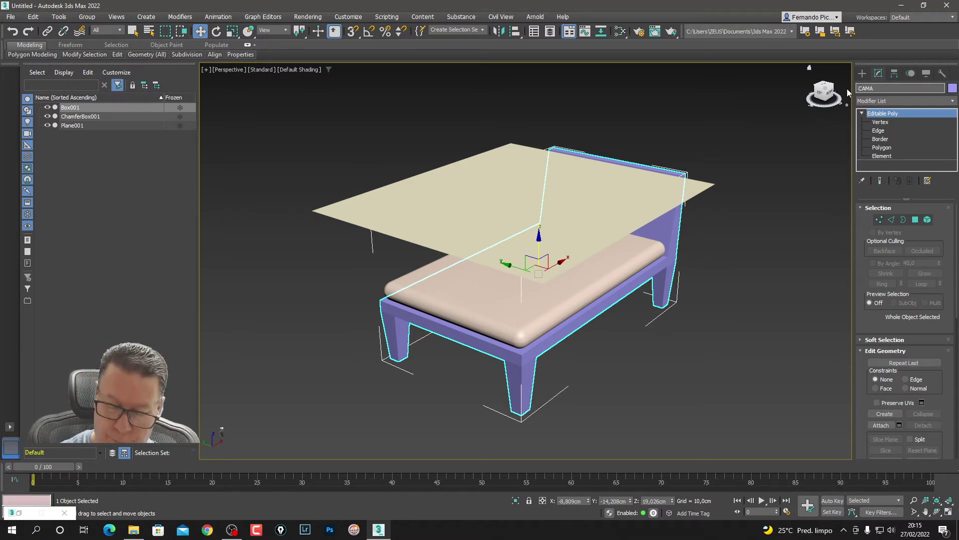
key(Return)
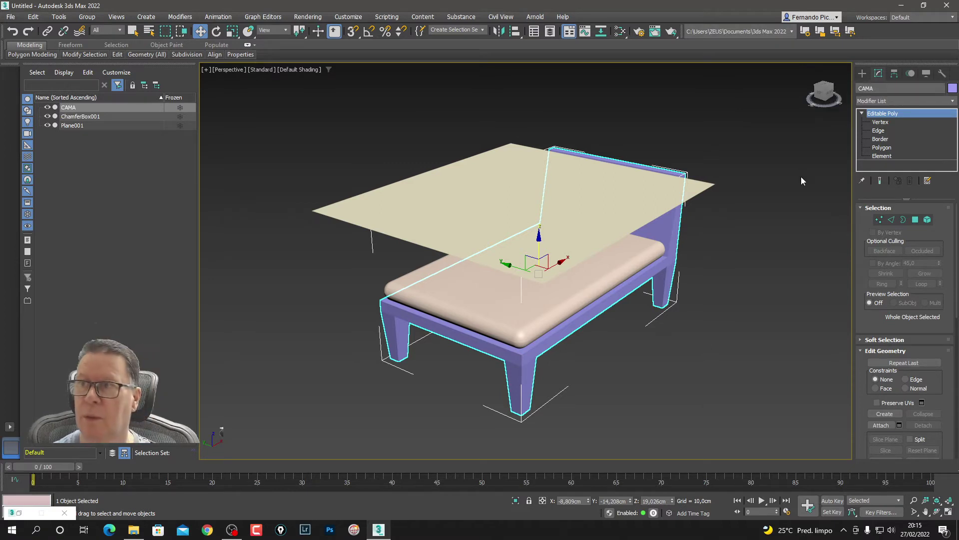
click(822, 189)
click(648, 254)
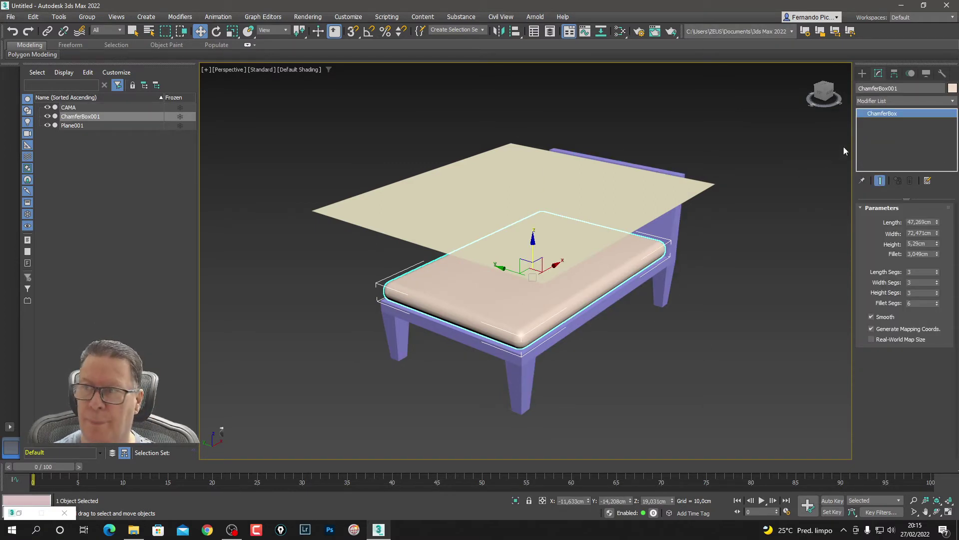
text(C)
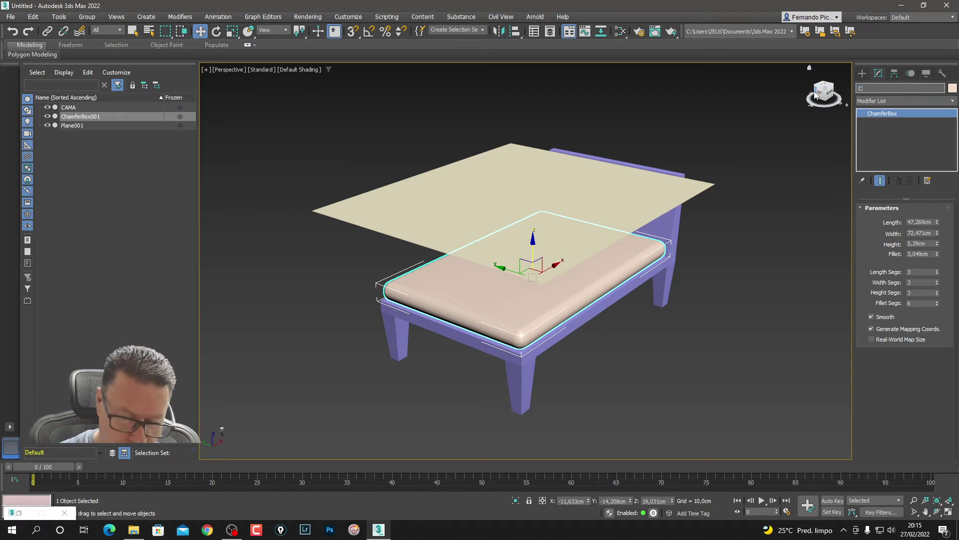
text(OLCHÃ)
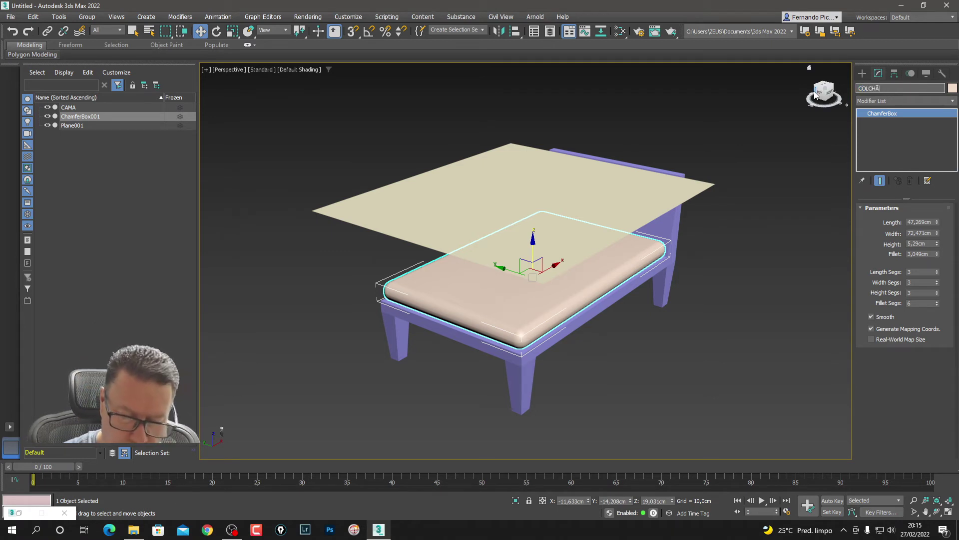
text(O)
key(Return)
Step: Rename the plane to LENÇOL and select it
click(802, 233)
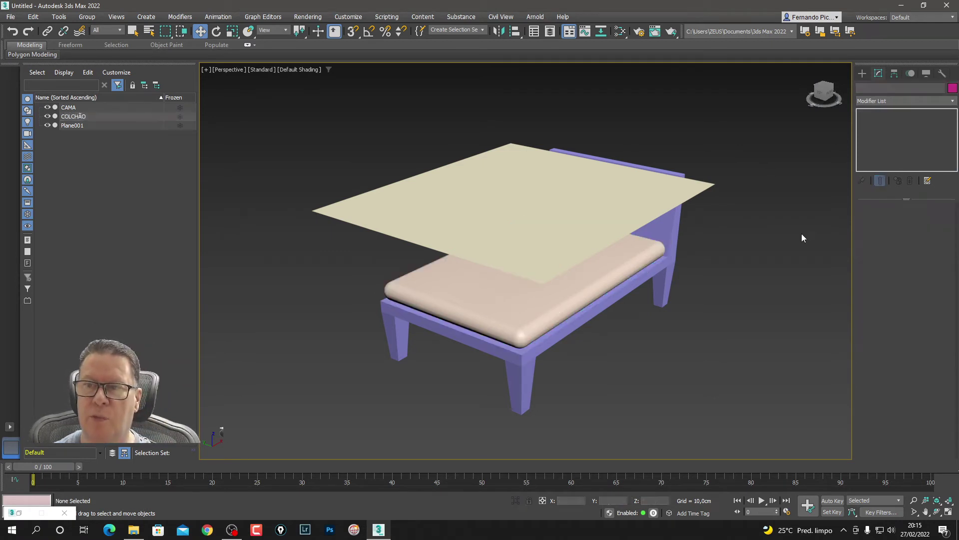
click(654, 199)
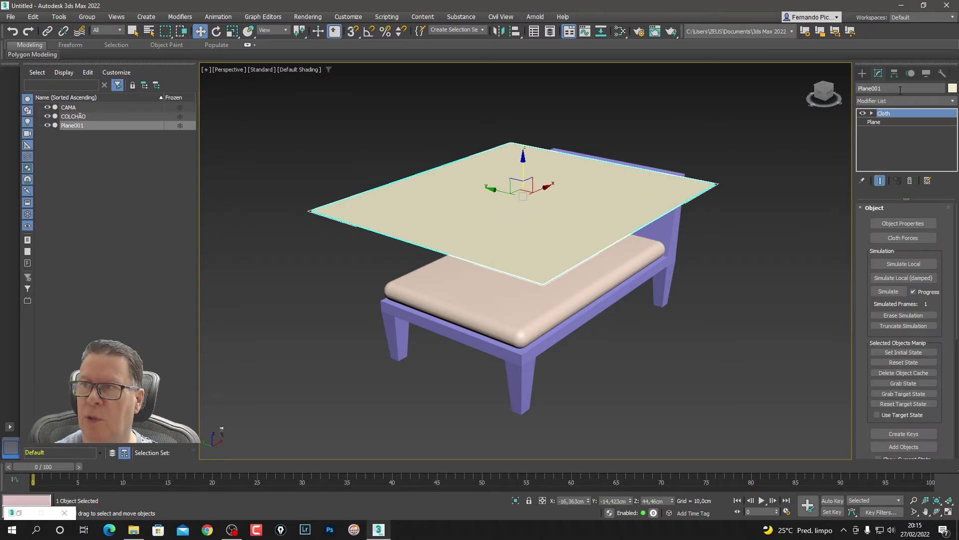
text(LEN)
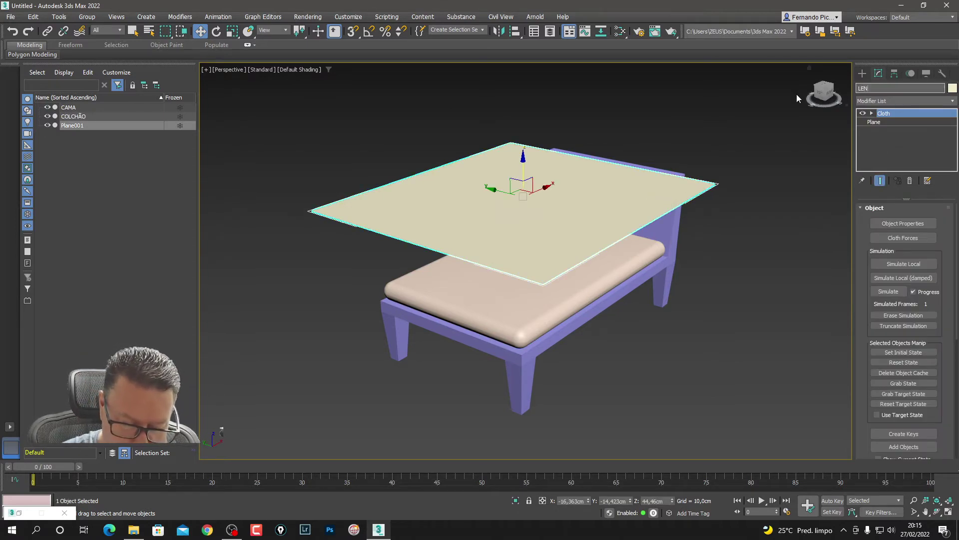
text(ÇOL)
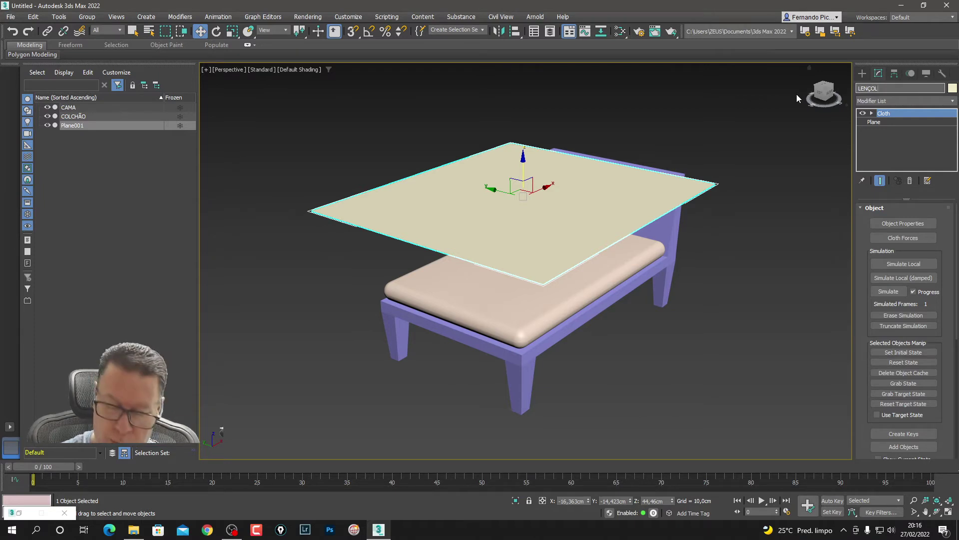
key(Return)
click(805, 209)
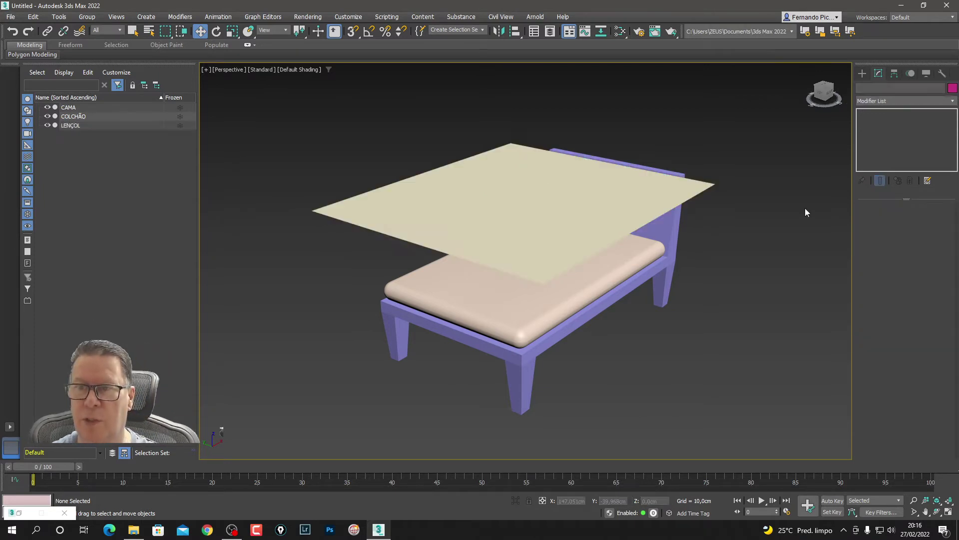
click(636, 206)
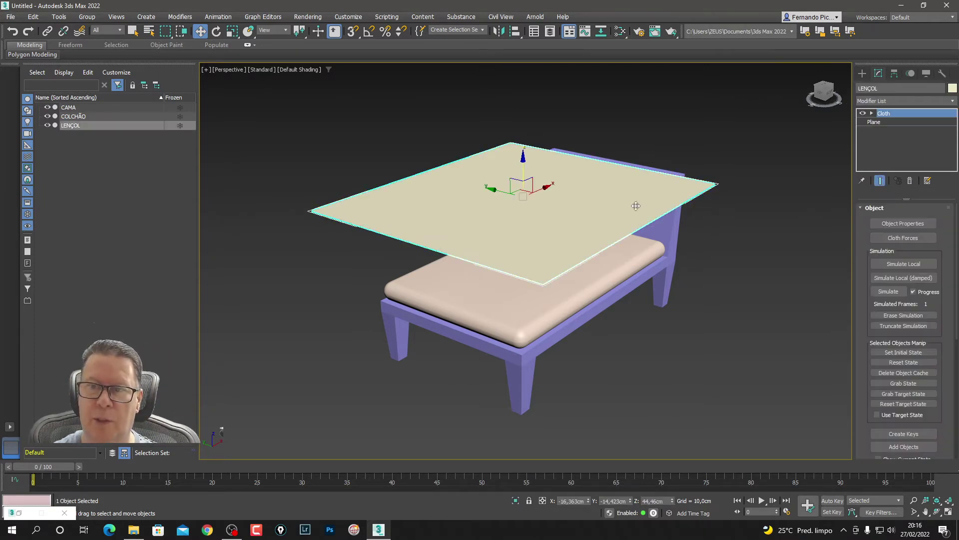
Step: Add CAMA and COLCHÃO to the cloth simulation as collision objects
click(919, 225)
click(389, 114)
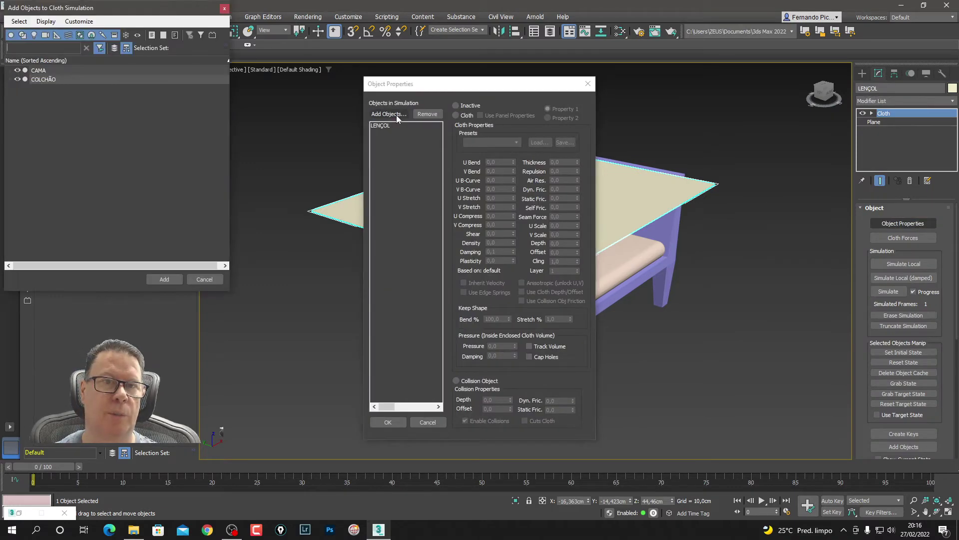
click(62, 70)
ctrl+click(61, 79)
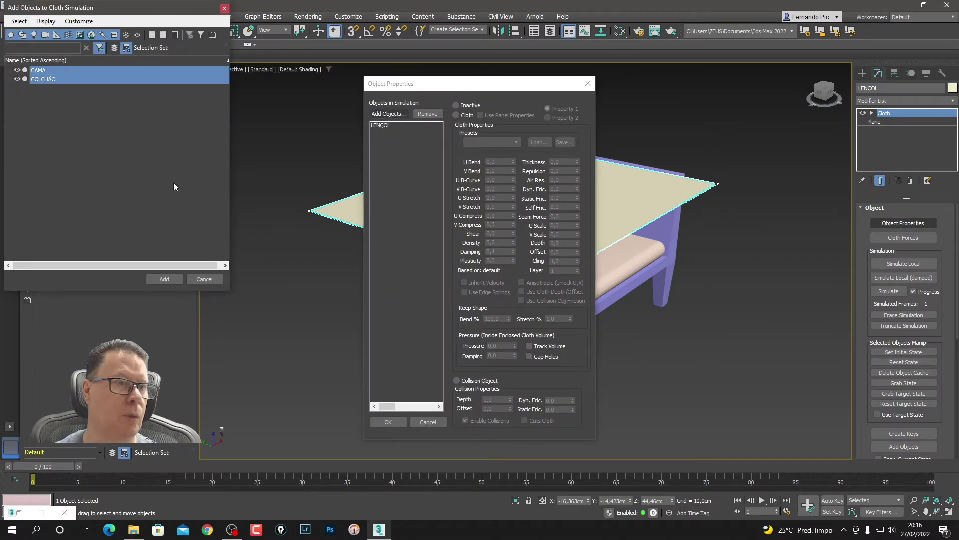
click(164, 279)
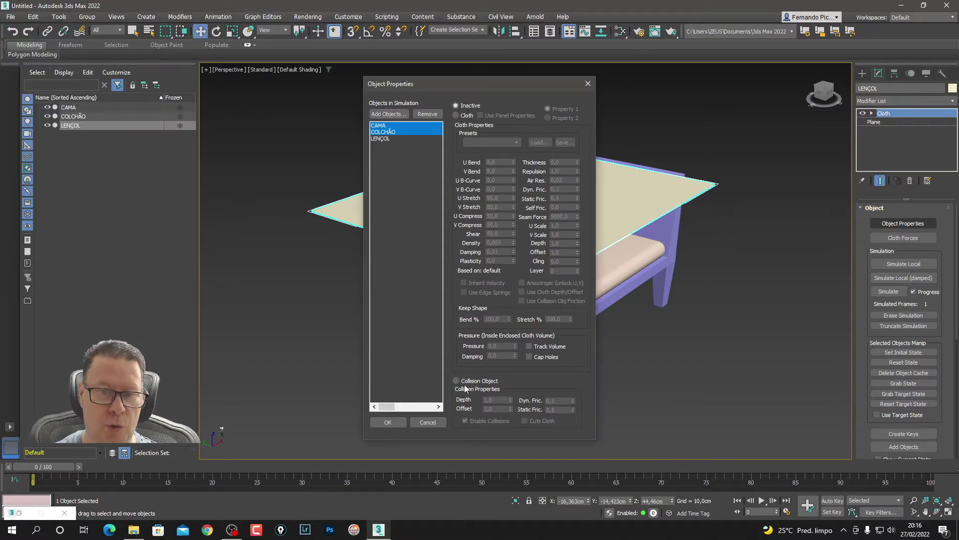
click(456, 382)
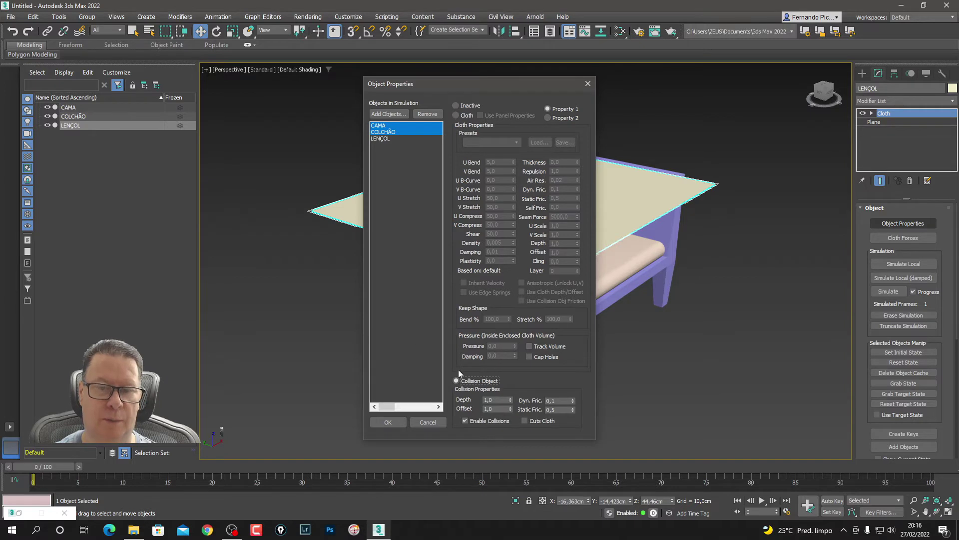
click(387, 422)
Step: Run a quick test simulation on LENÇOL and step the timeline forward a few frames
click(703, 382)
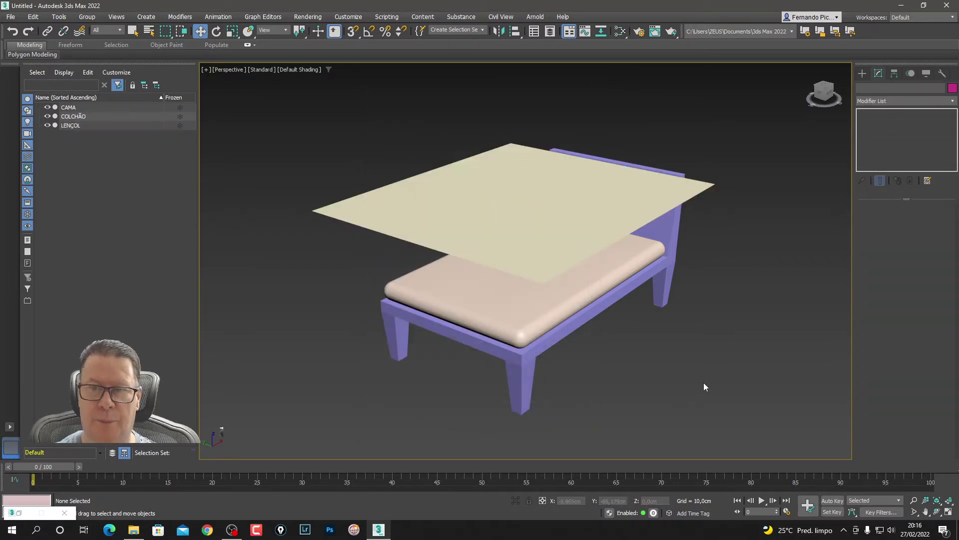
click(636, 193)
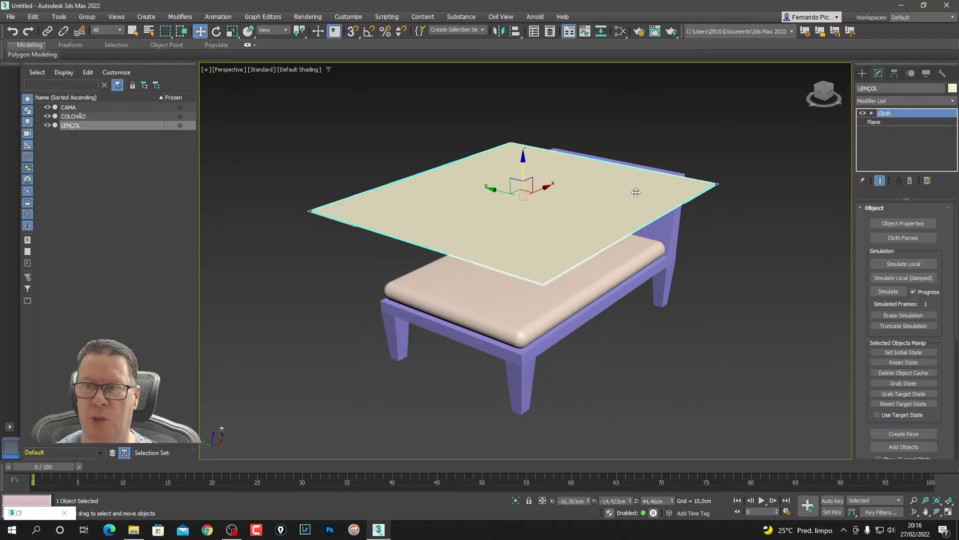
click(889, 294)
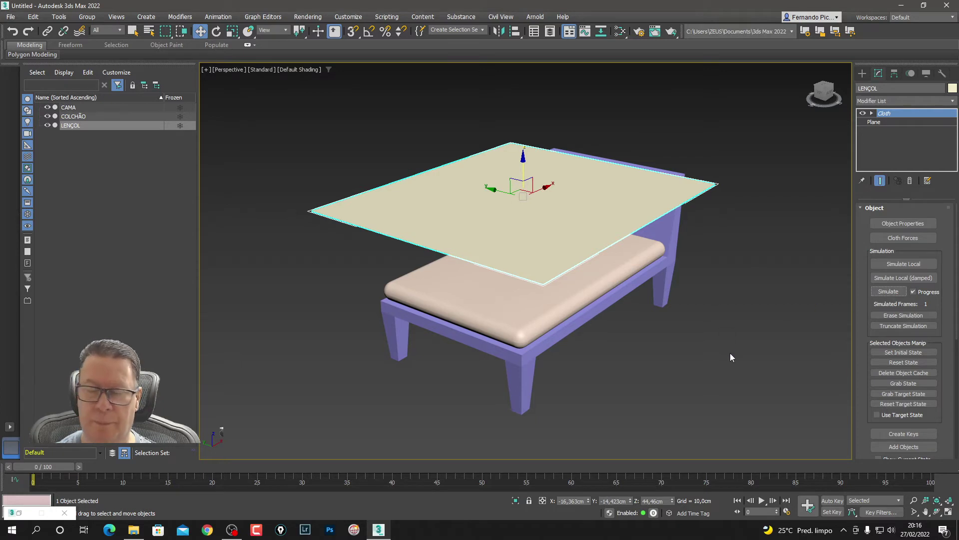
drag(107, 470, 74, 468)
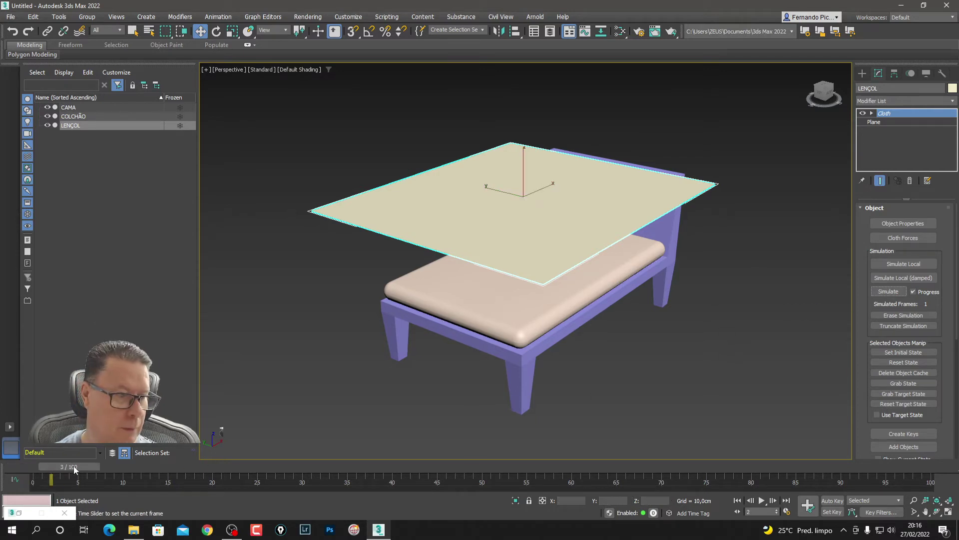
key(w)
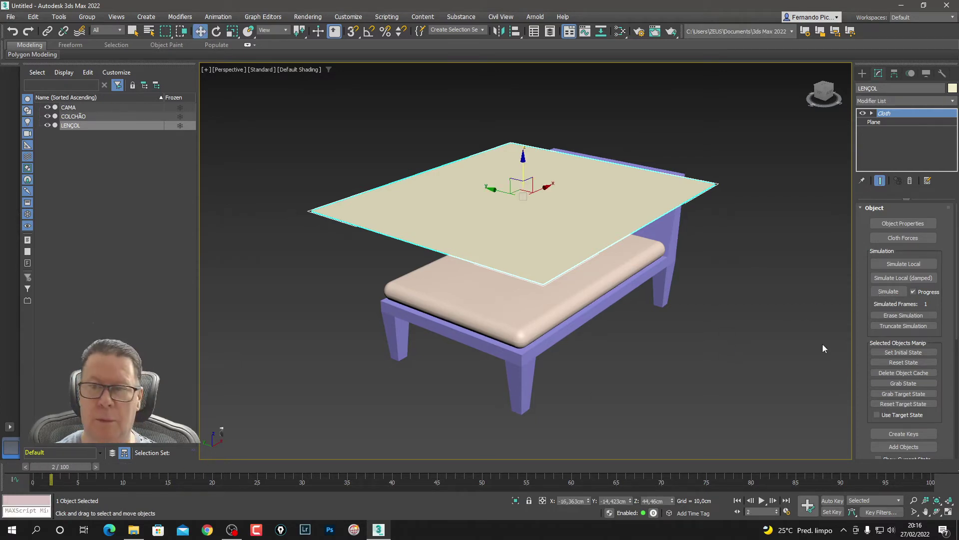
click(822, 343)
click(634, 166)
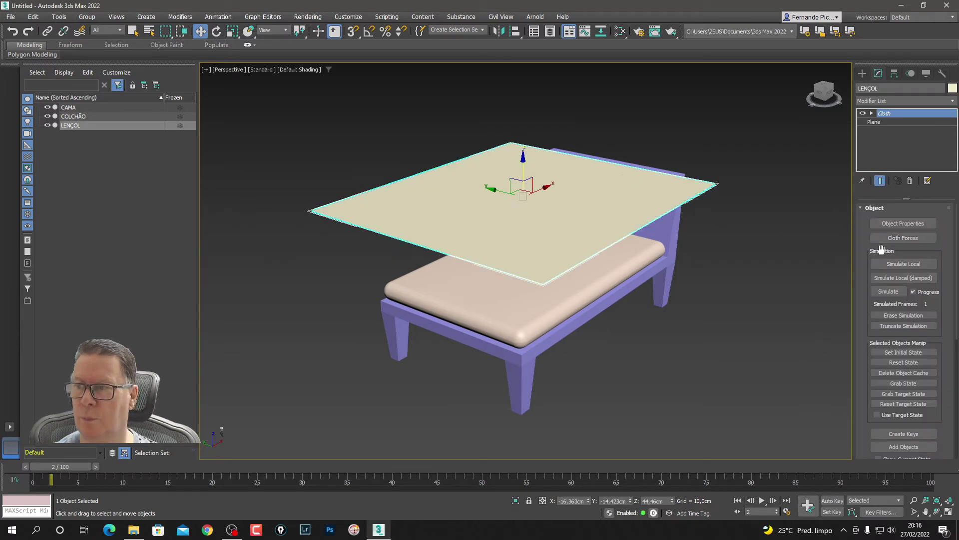
click(737, 280)
click(635, 207)
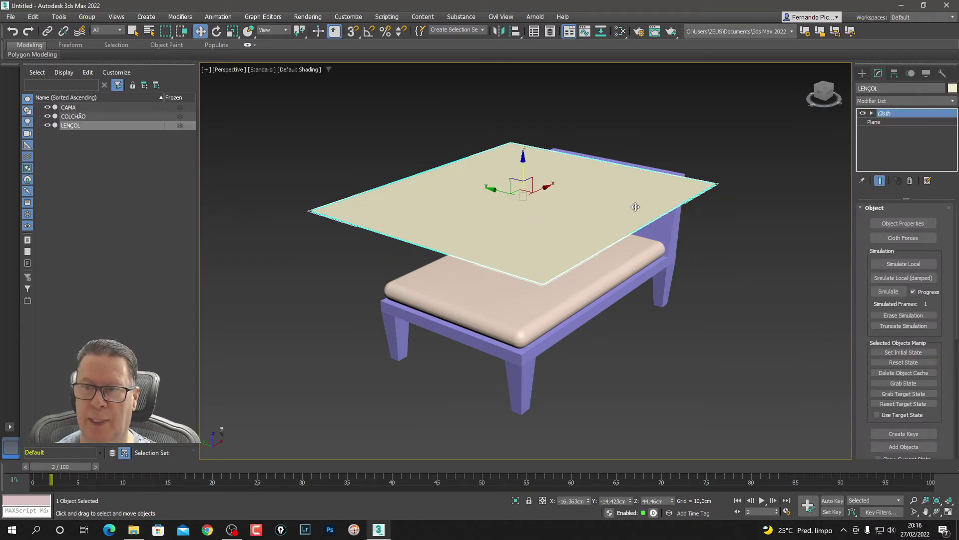
Step: Set LENÇOL as a Cloth object using the Cotton preset and confirm
click(897, 223)
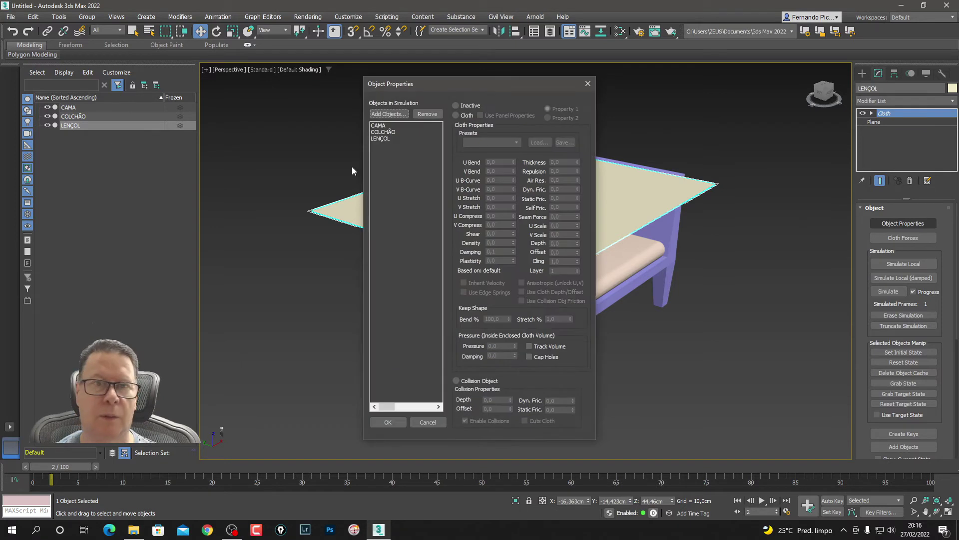
click(400, 139)
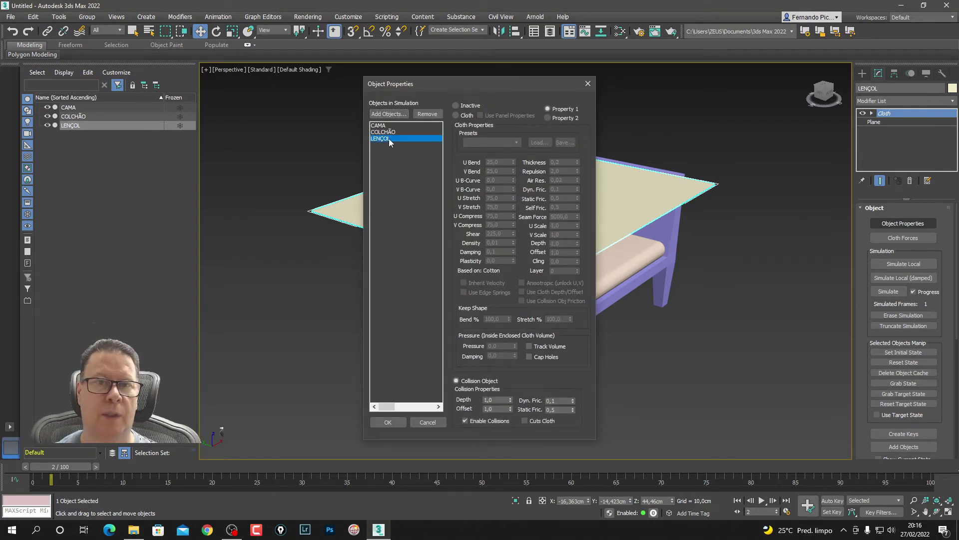
click(456, 114)
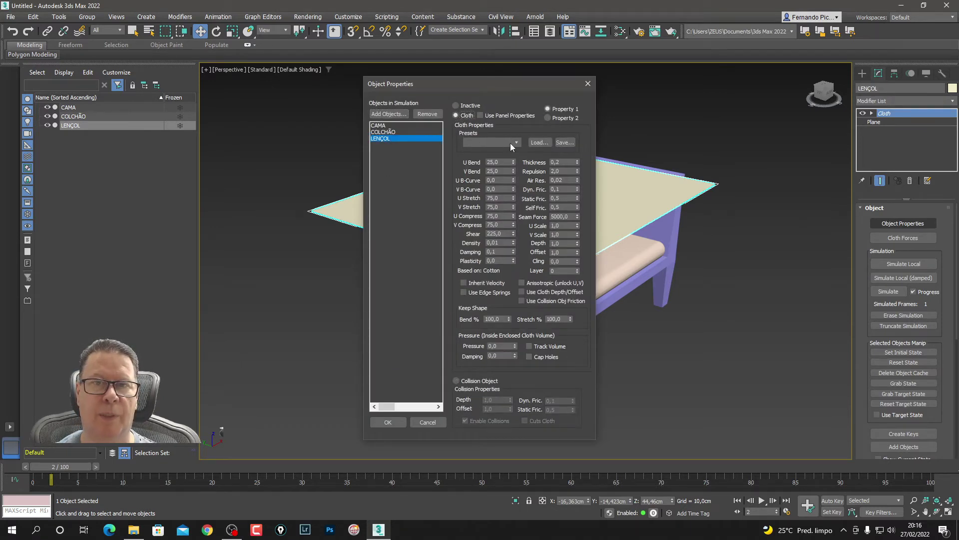
click(515, 142)
click(494, 164)
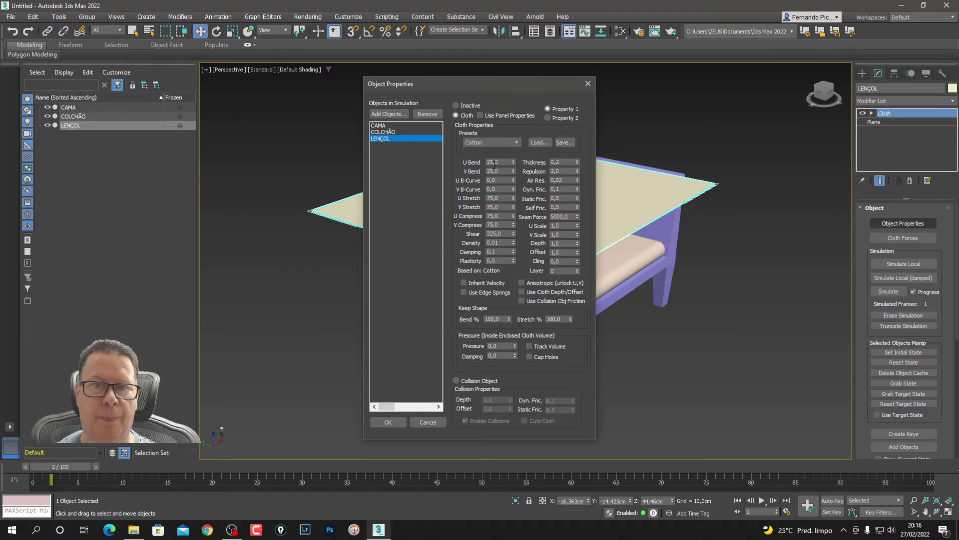
click(388, 423)
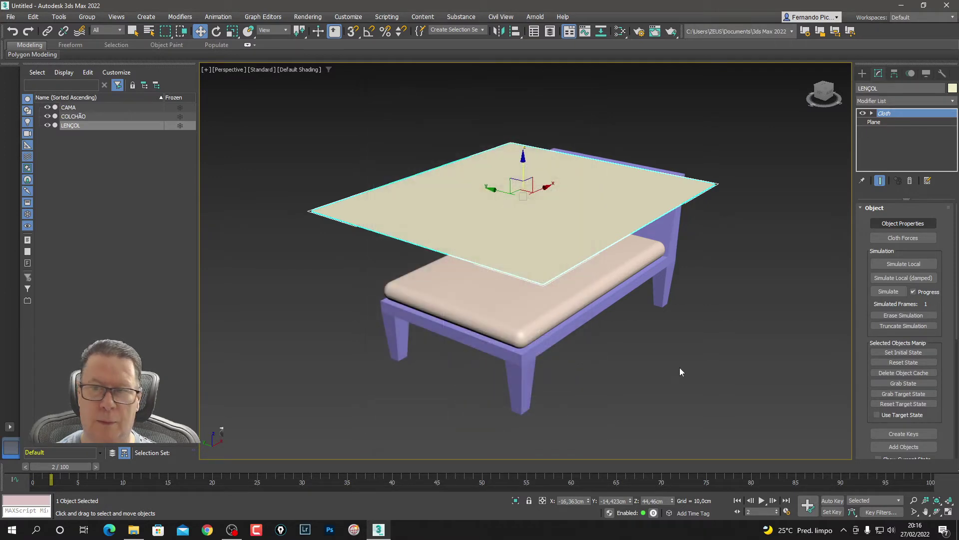
Step: Simulate the LENÇOL cloth to about frame 42, close the progress window, and rewind
click(889, 292)
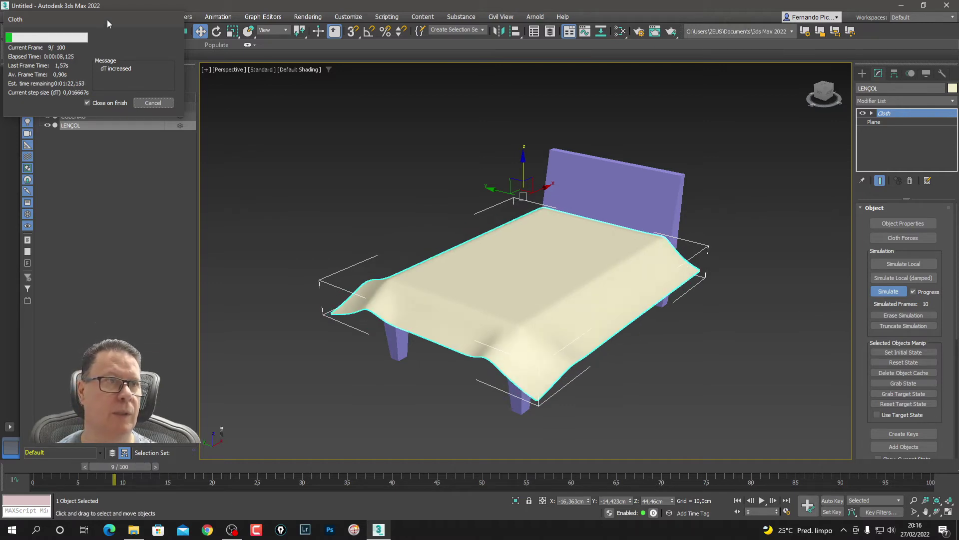
drag(107, 20, 357, 118)
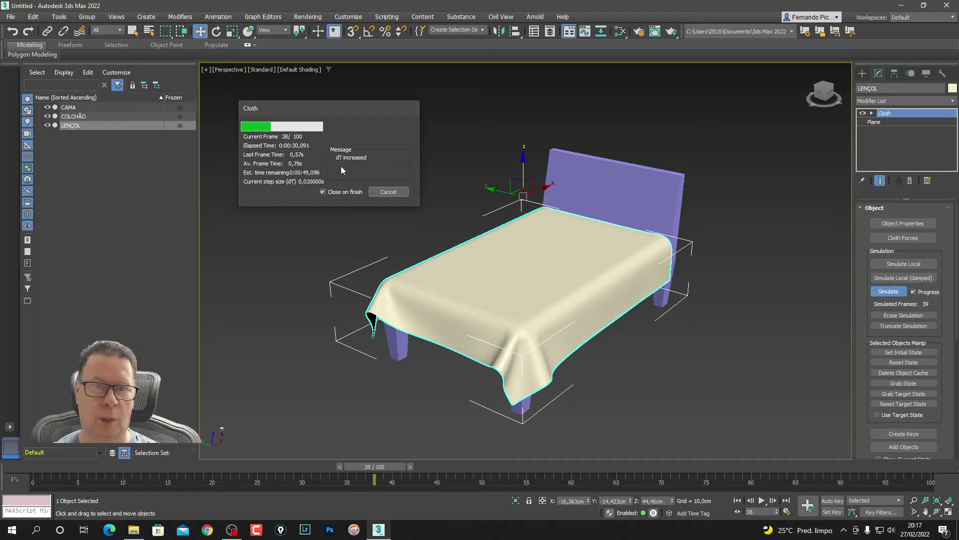
click(387, 192)
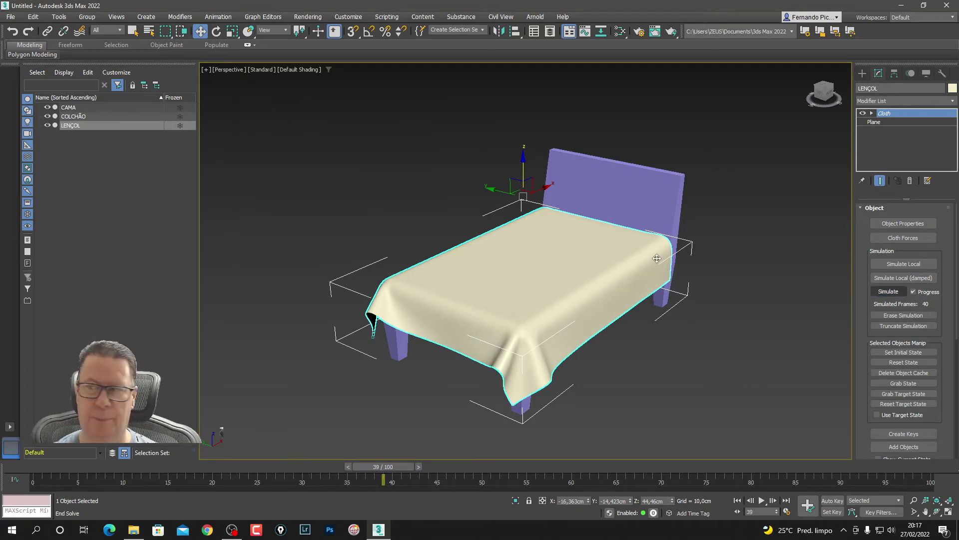
click(894, 295)
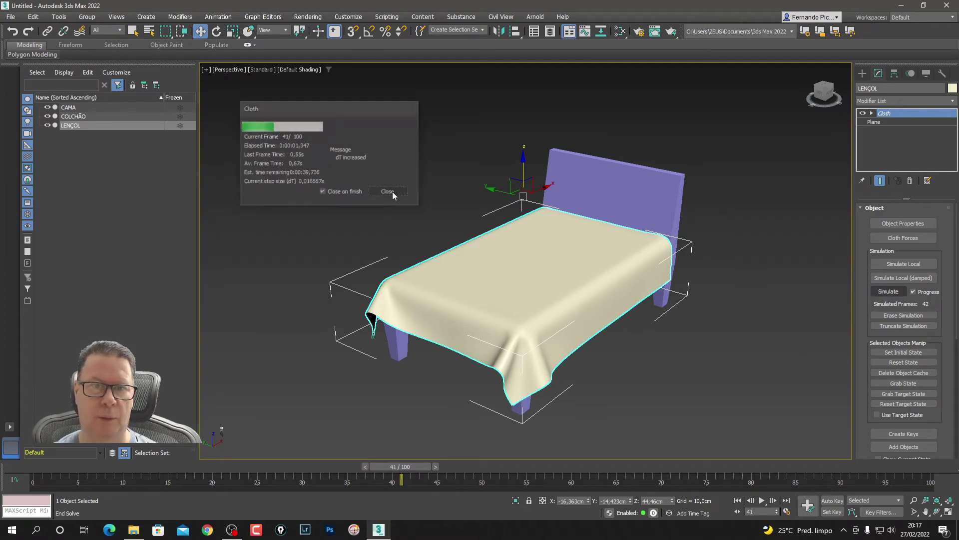
click(391, 191)
drag(384, 466, 30, 465)
Step: Hide the LENÇOL sheet with Hide Selection and switch to the Top wireframe view
key(w)
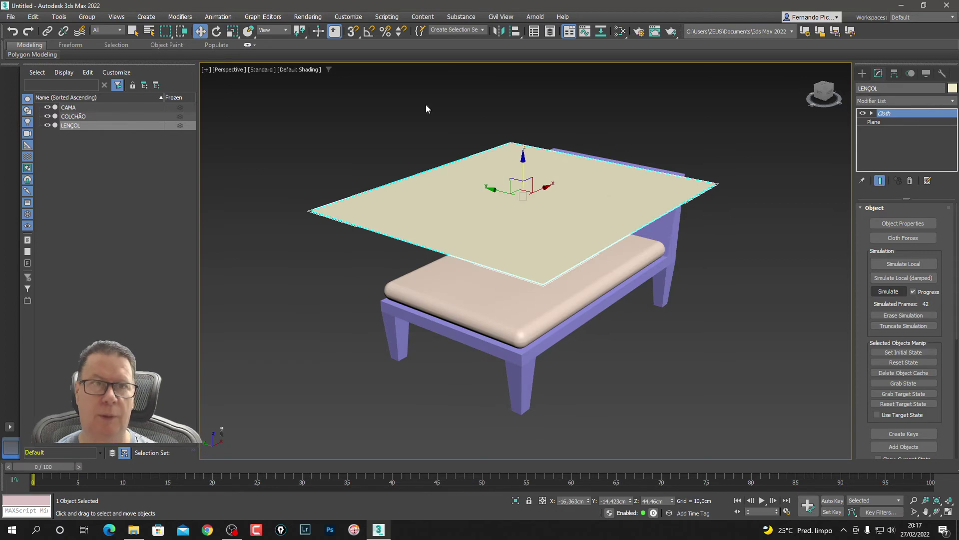
click(364, 150)
click(519, 190)
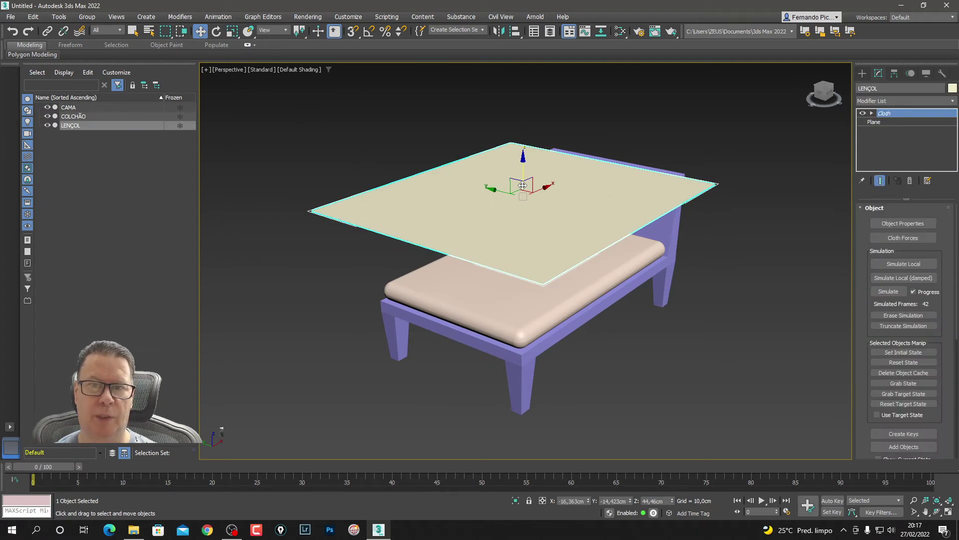
right_click(523, 188)
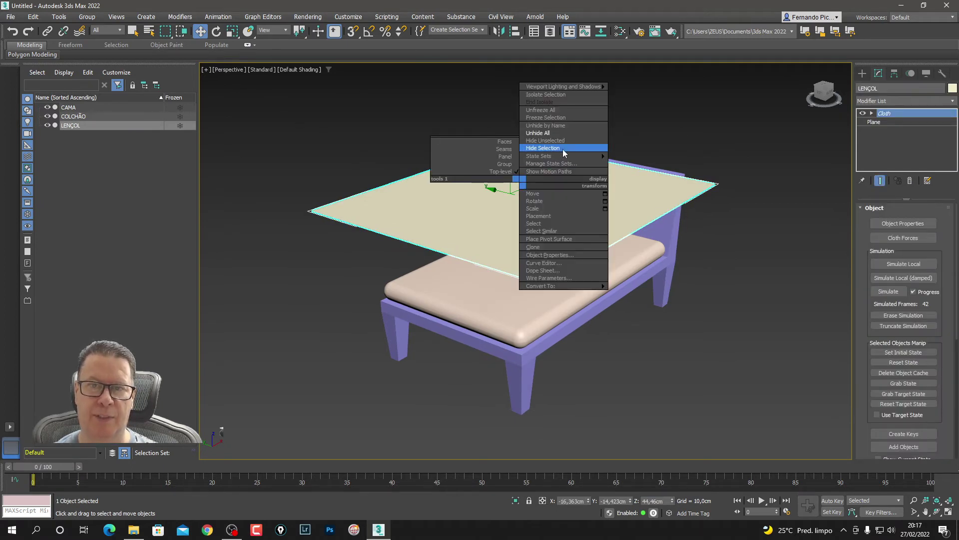
click(430, 148)
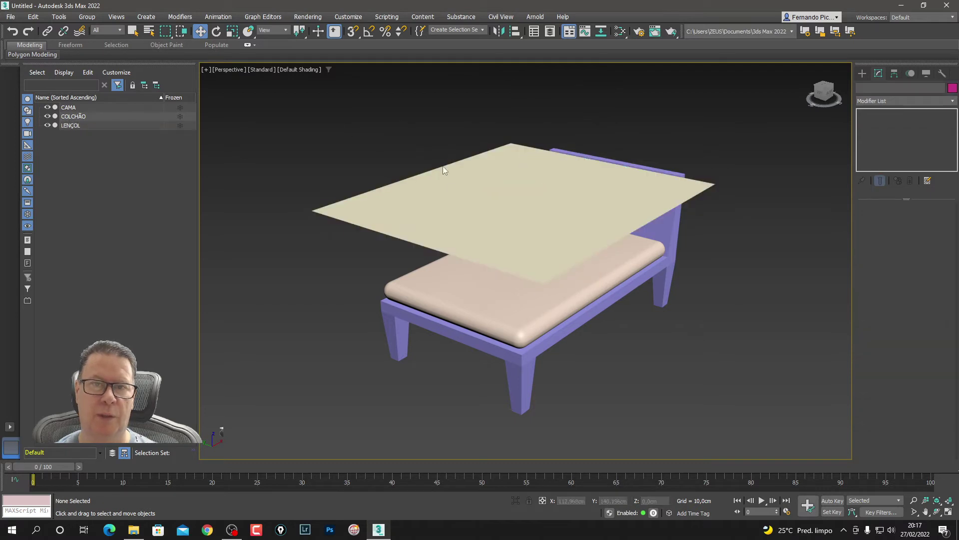
click(460, 190)
right_click(461, 189)
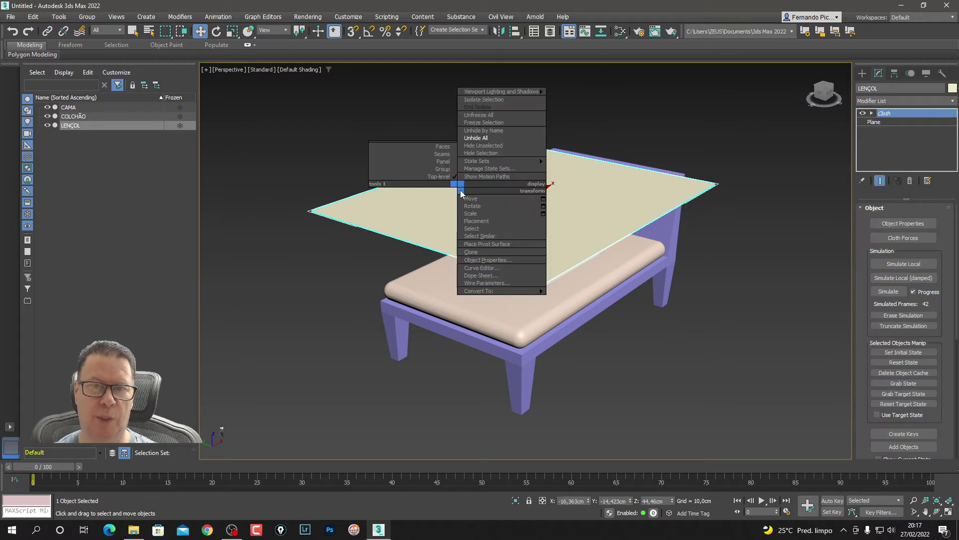
click(509, 153)
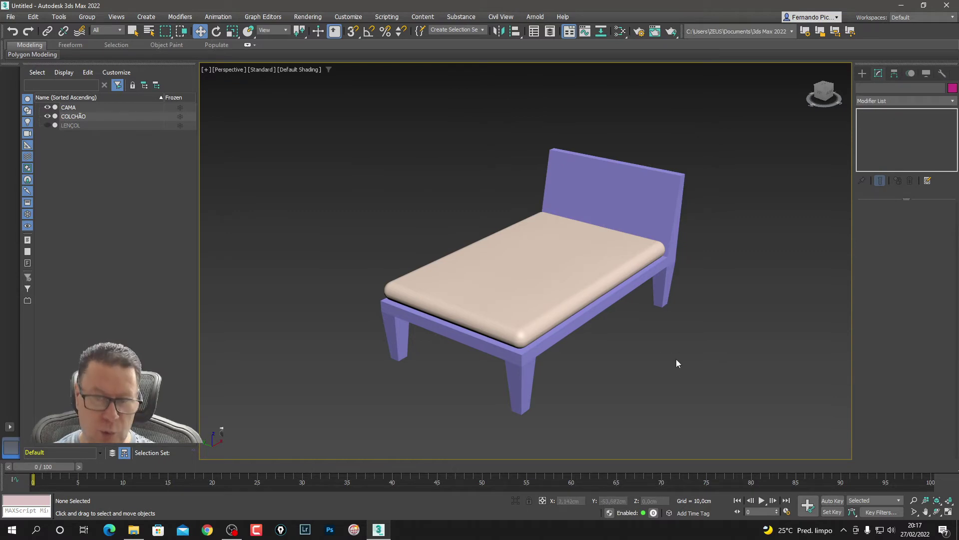
key(t)
click(862, 74)
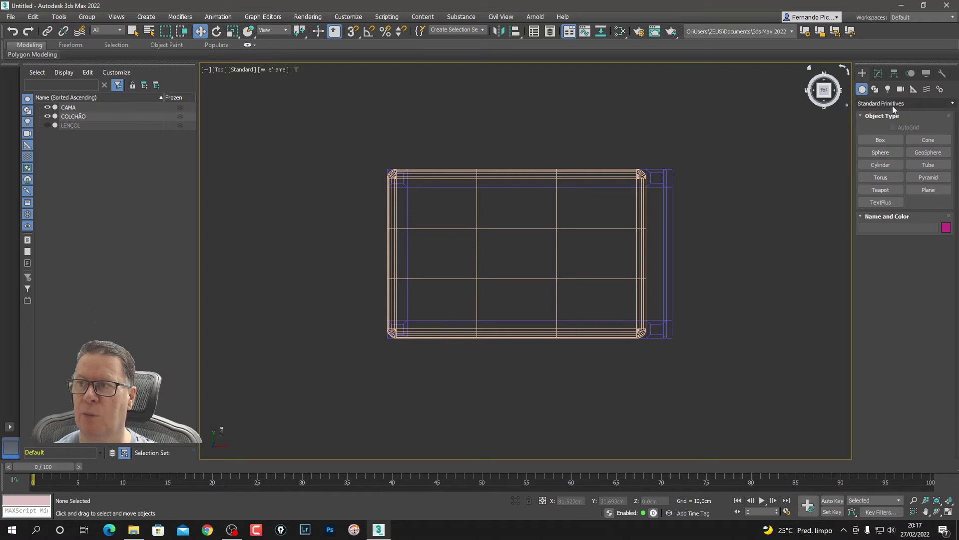
Step: Pick the Line spline tool with Smooth as the drag vertex type
click(874, 90)
click(892, 152)
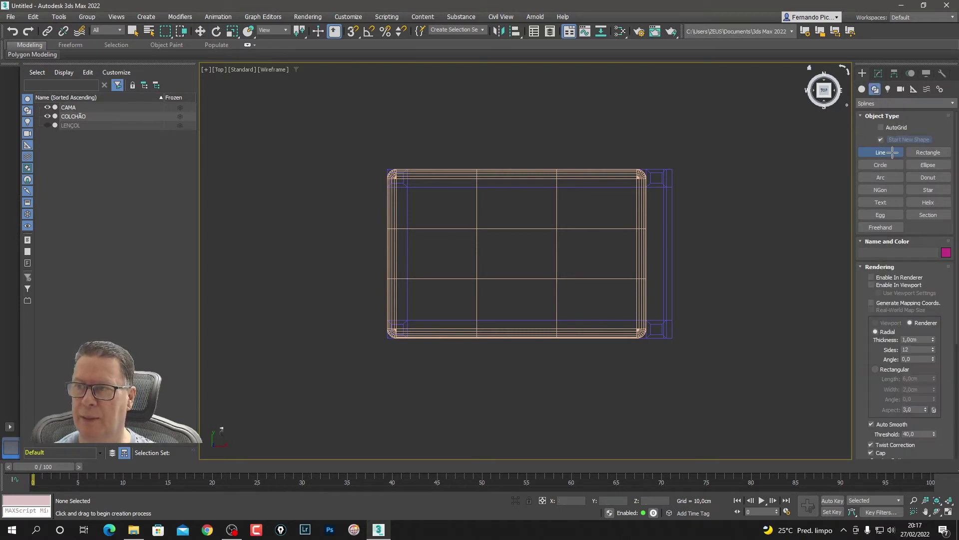
drag(869, 406, 881, 210)
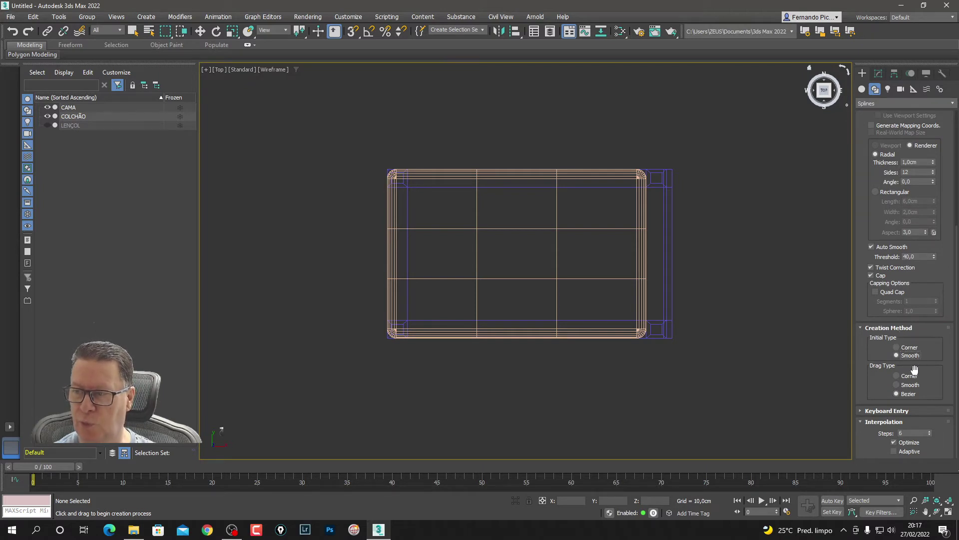
click(909, 385)
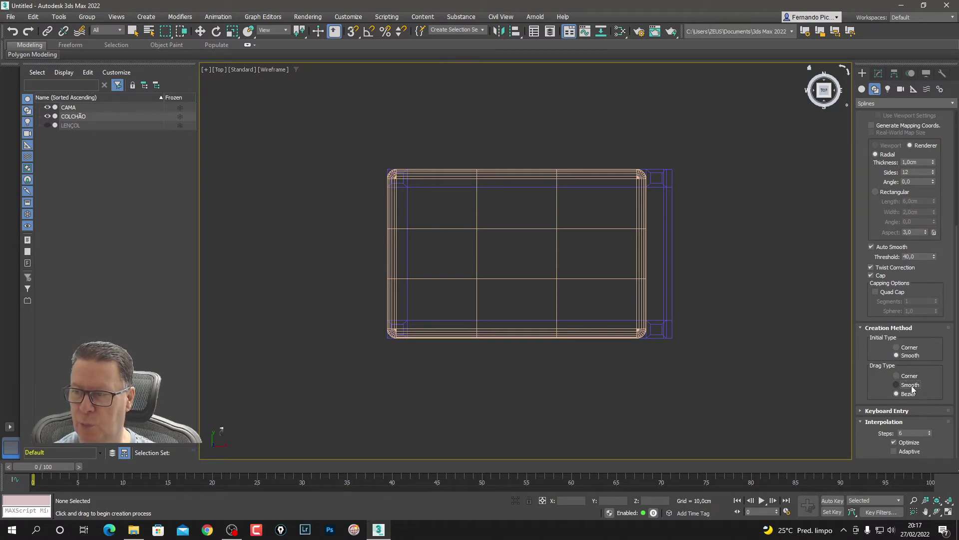
Step: Draw two smooth wavy curves across the middle of the mattress
click(427, 271)
click(454, 229)
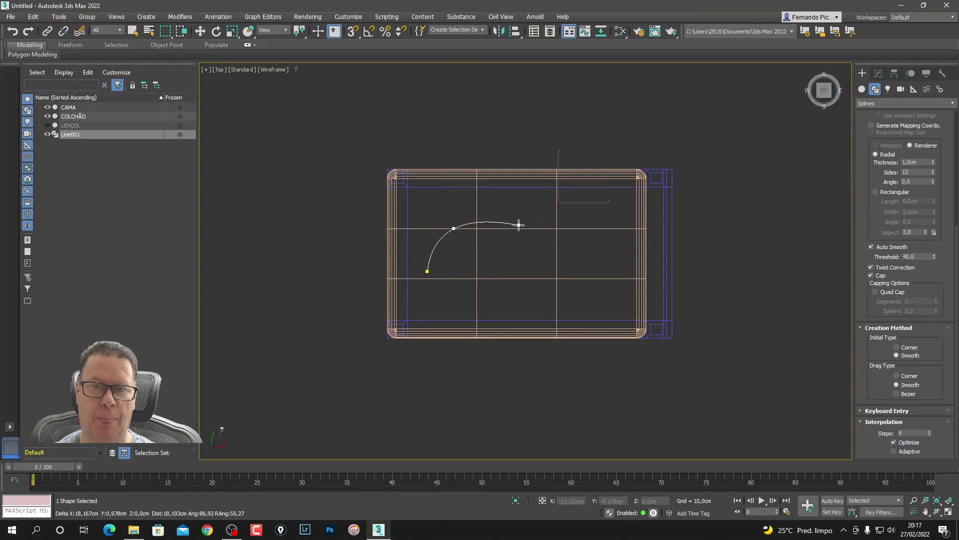
click(519, 225)
click(551, 204)
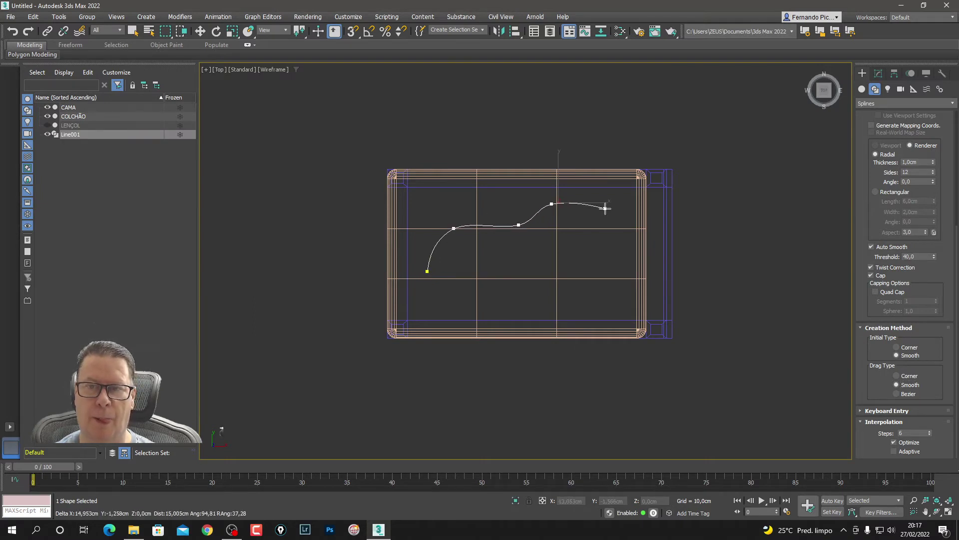
click(605, 209)
right_click(605, 209)
click(585, 240)
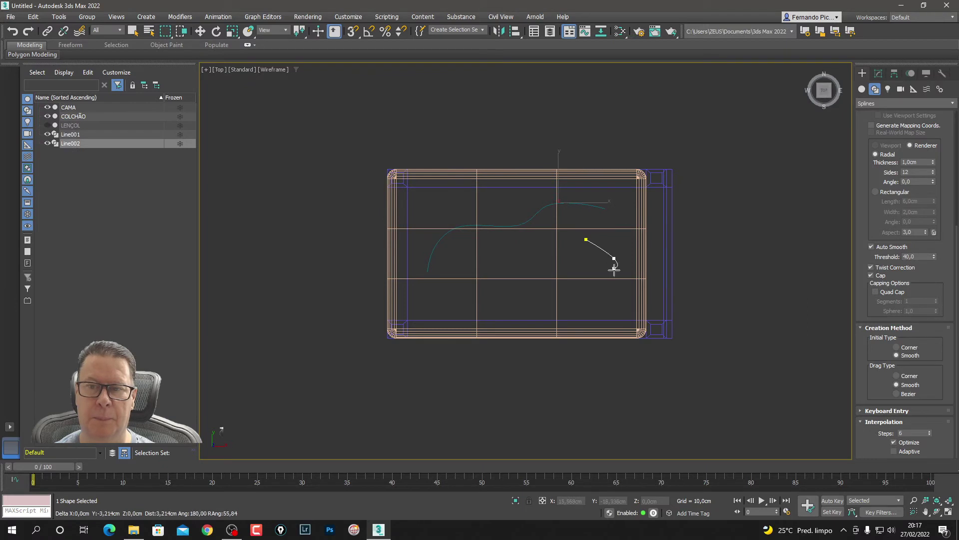
click(614, 258)
click(613, 304)
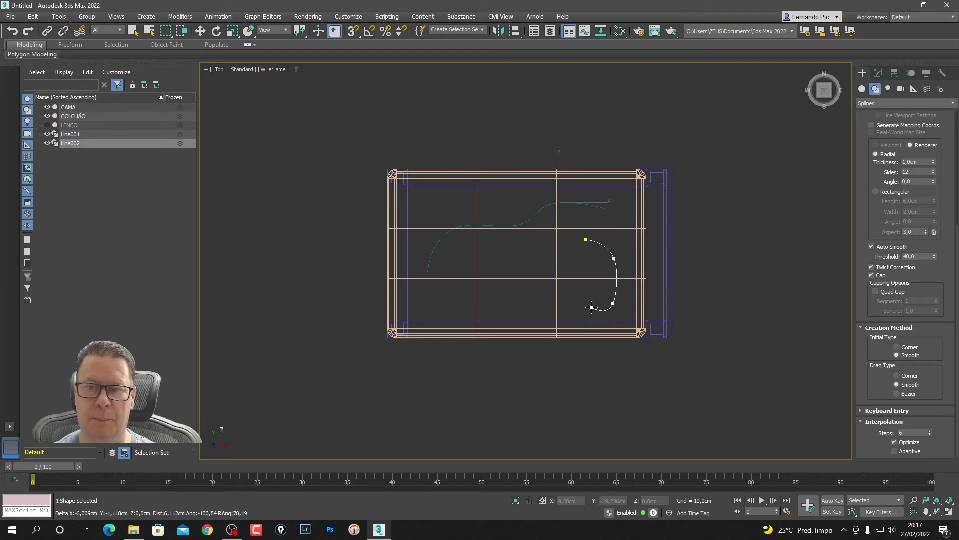
click(560, 305)
right_click(559, 305)
Step: Draw more wavy curves near the mattress front and upper left
click(476, 317)
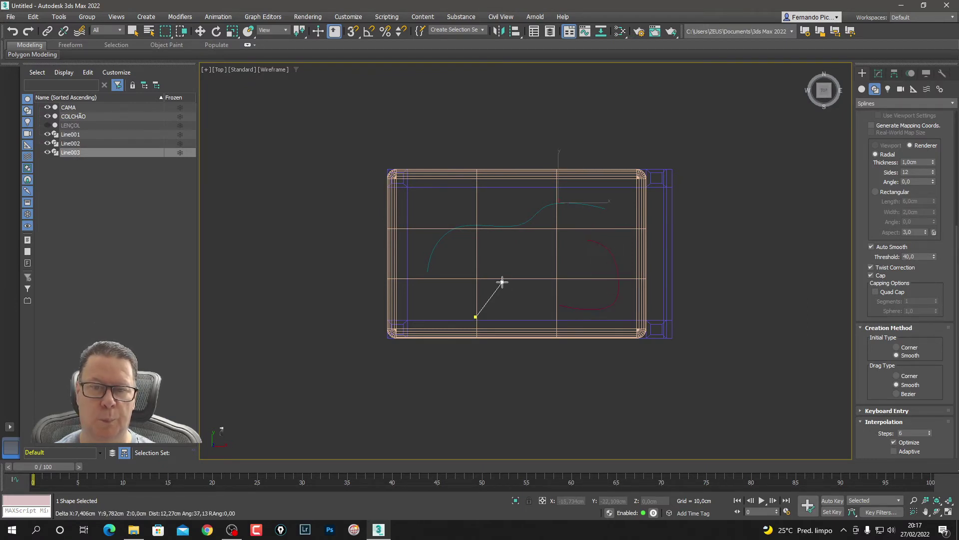
click(515, 279)
click(548, 272)
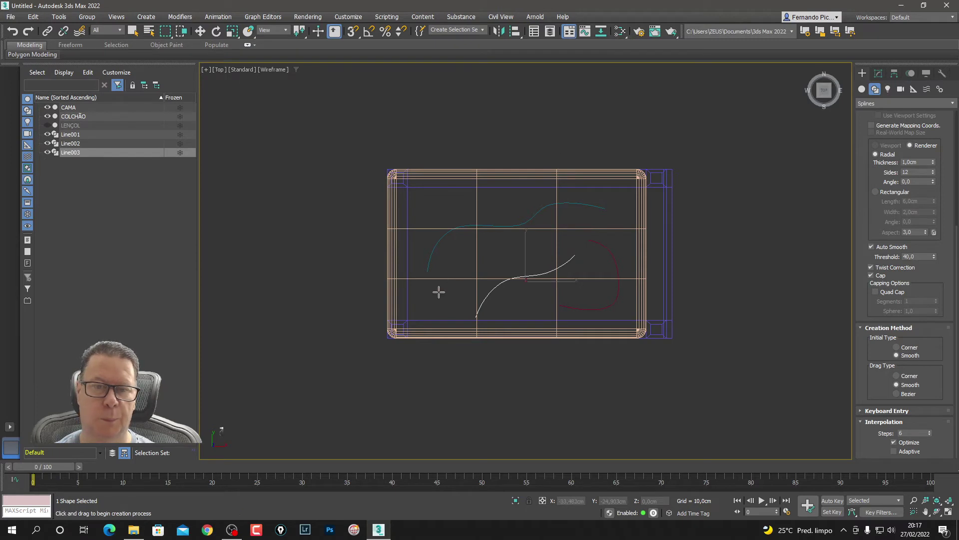
click(438, 308)
click(455, 280)
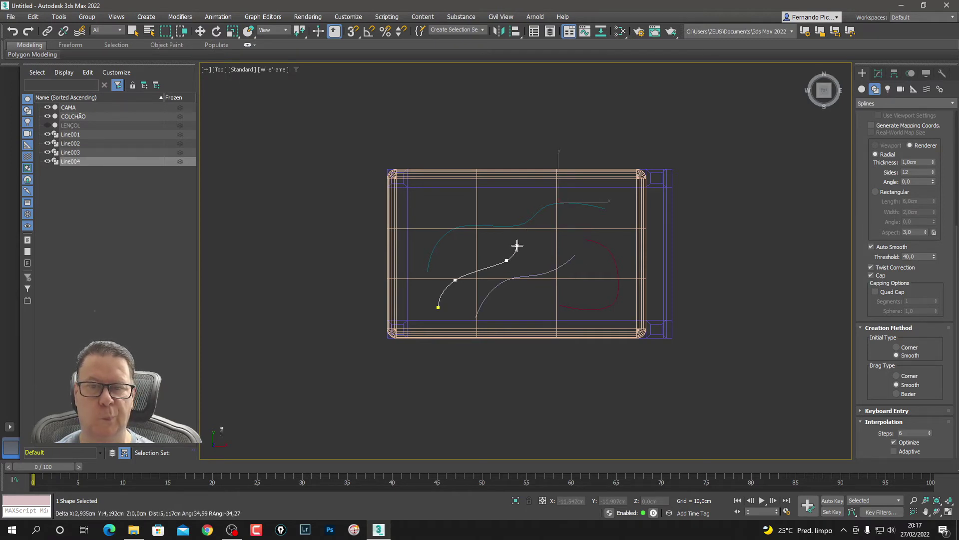
click(517, 245)
click(560, 238)
right_click(559, 237)
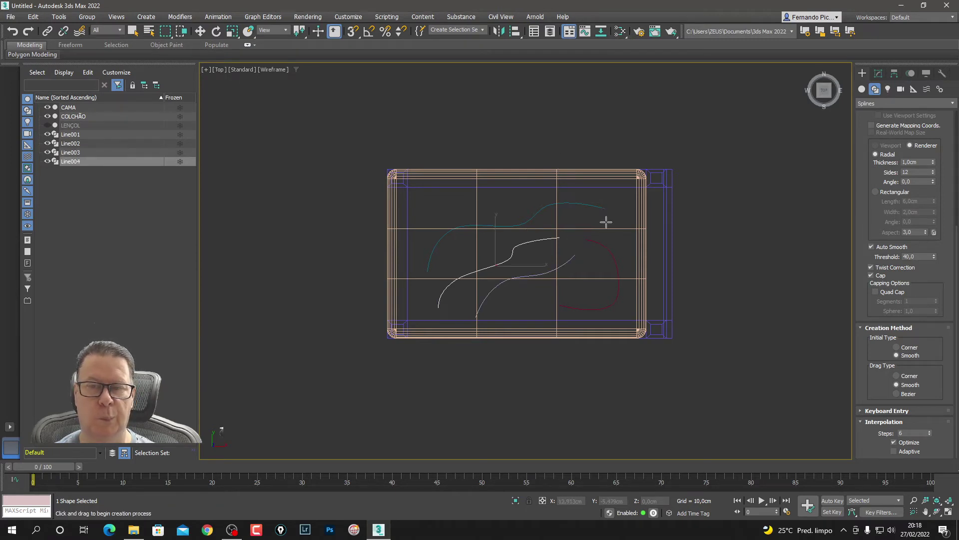
click(419, 204)
click(474, 213)
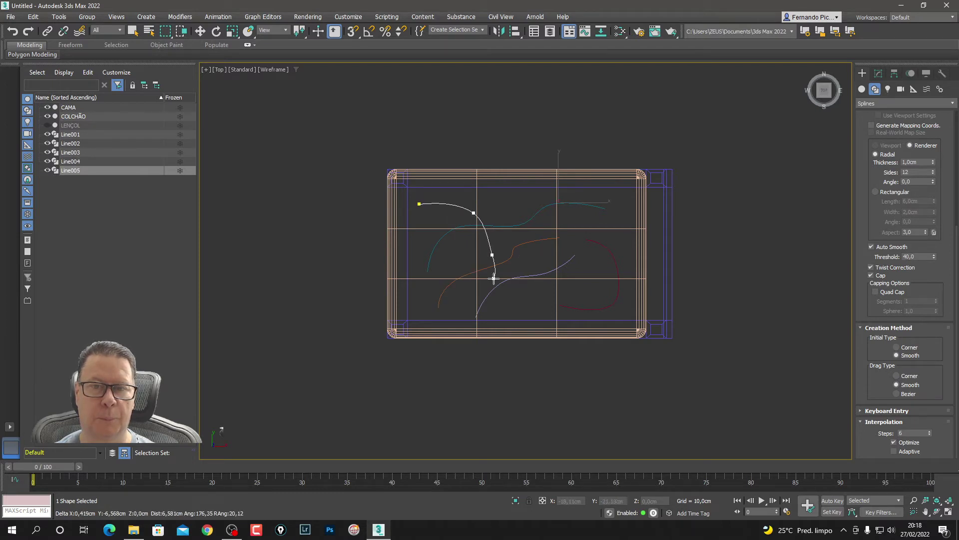
click(542, 279)
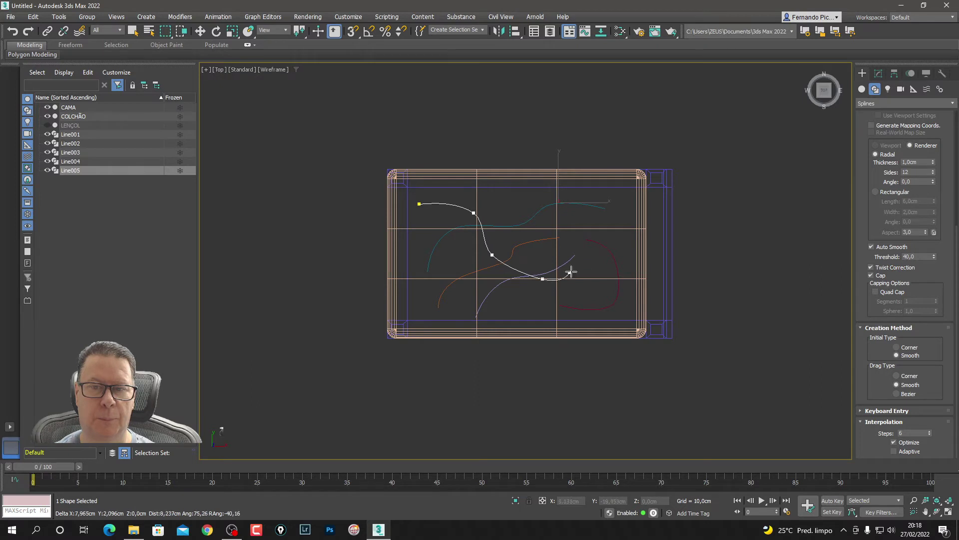
click(622, 235)
right_click(622, 235)
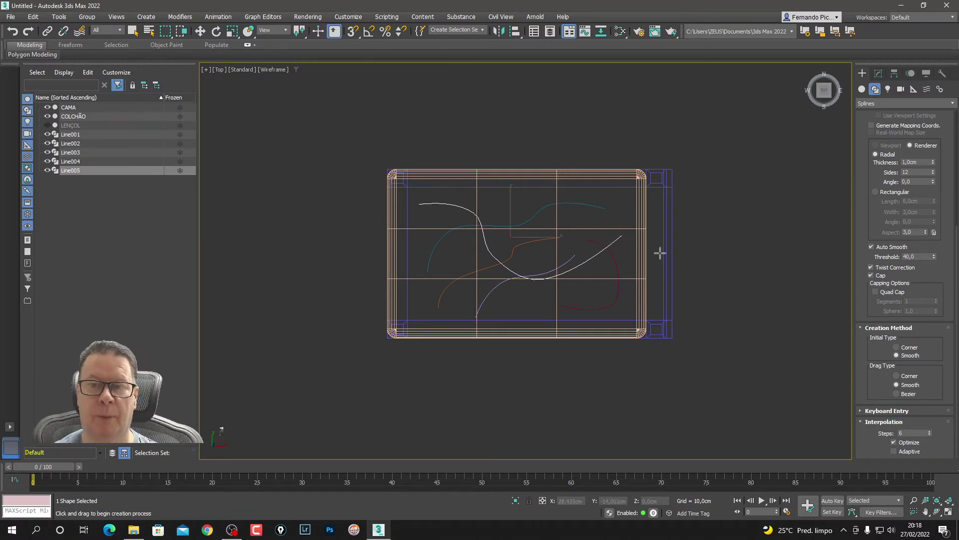
Step: Add the final two curves on the mattress's right and top-left sides
click(608, 199)
click(629, 255)
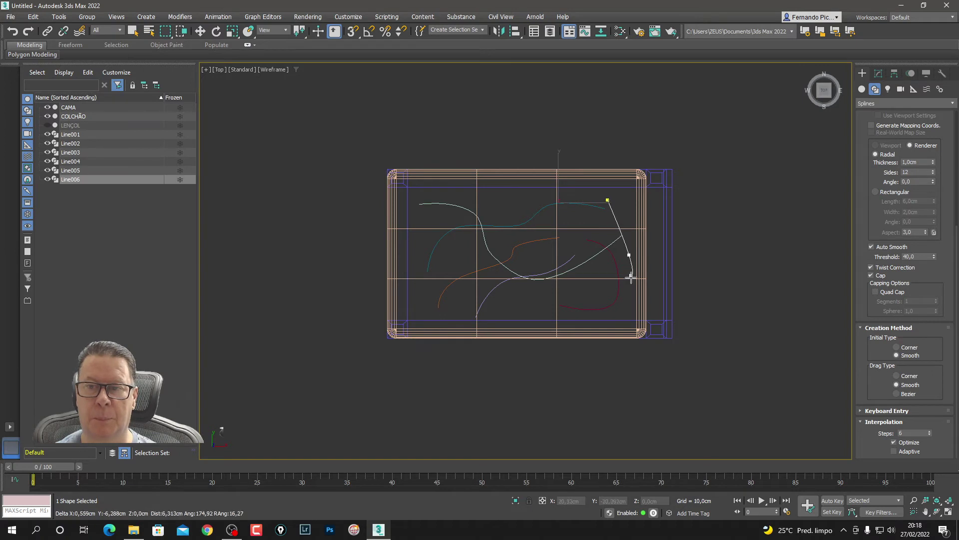
click(618, 316)
right_click(618, 316)
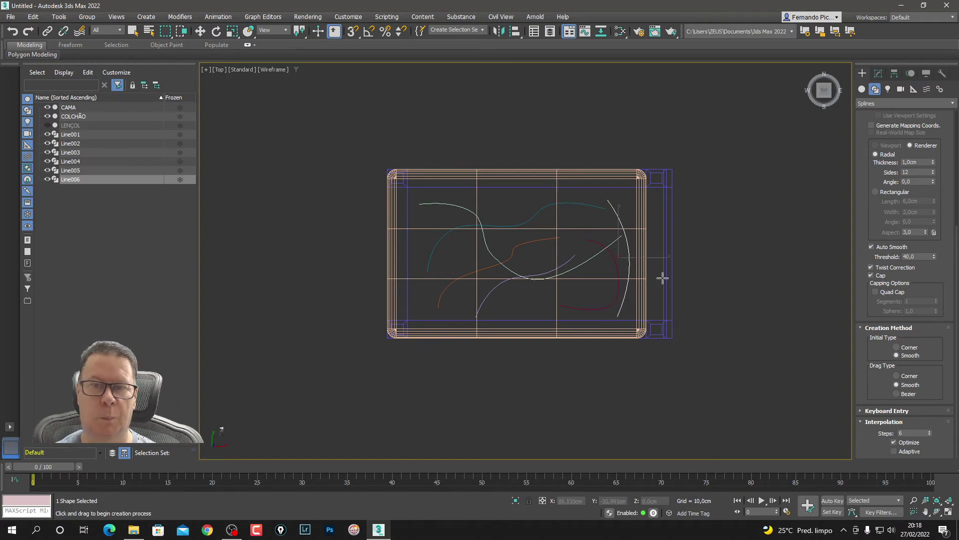
click(438, 201)
click(432, 248)
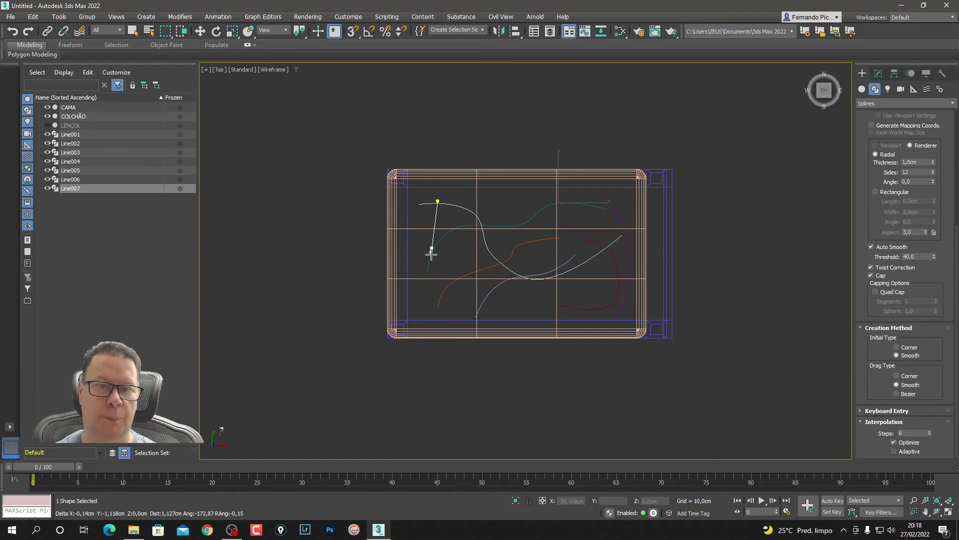
click(480, 301)
right_click(480, 301)
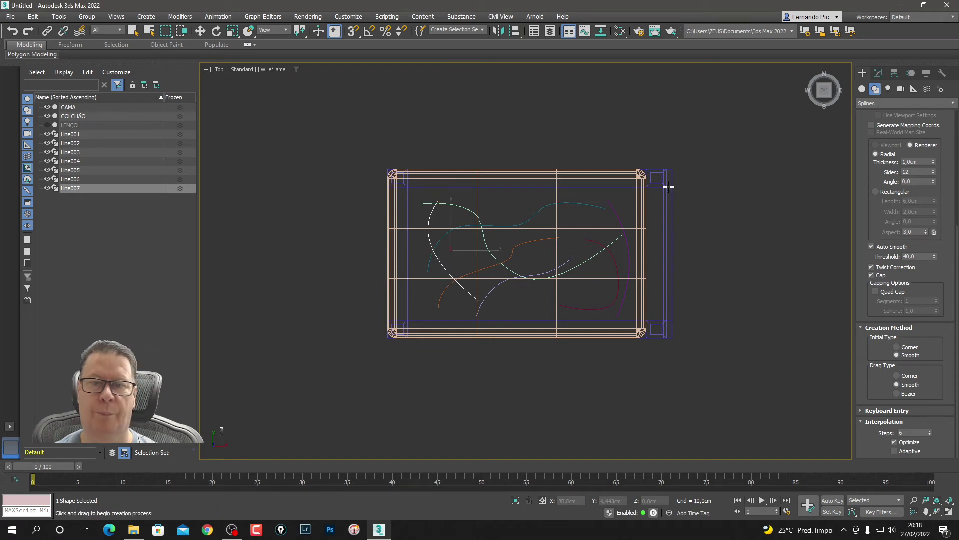
click(198, 34)
Step: Select Line007 and enter its Spline sub-object level in the Modify panel
click(440, 222)
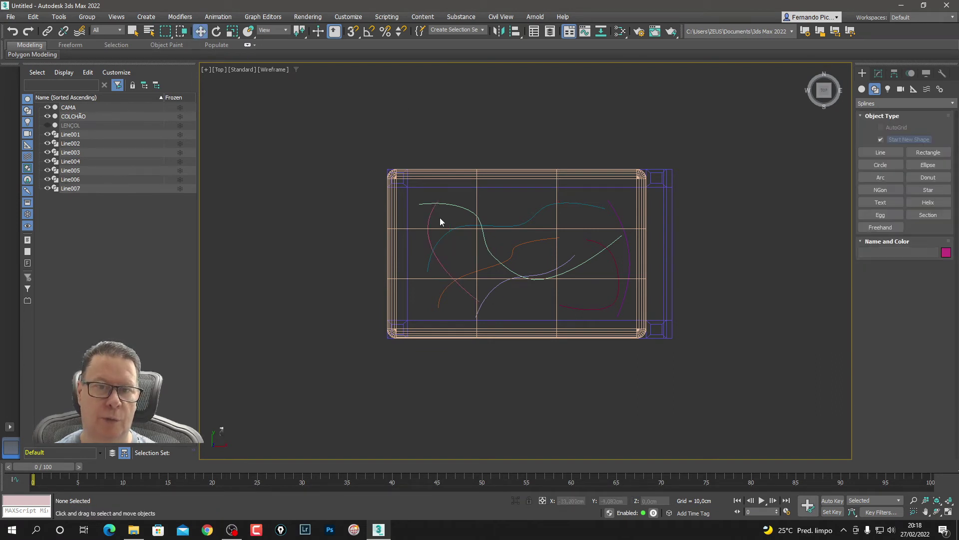
click(428, 220)
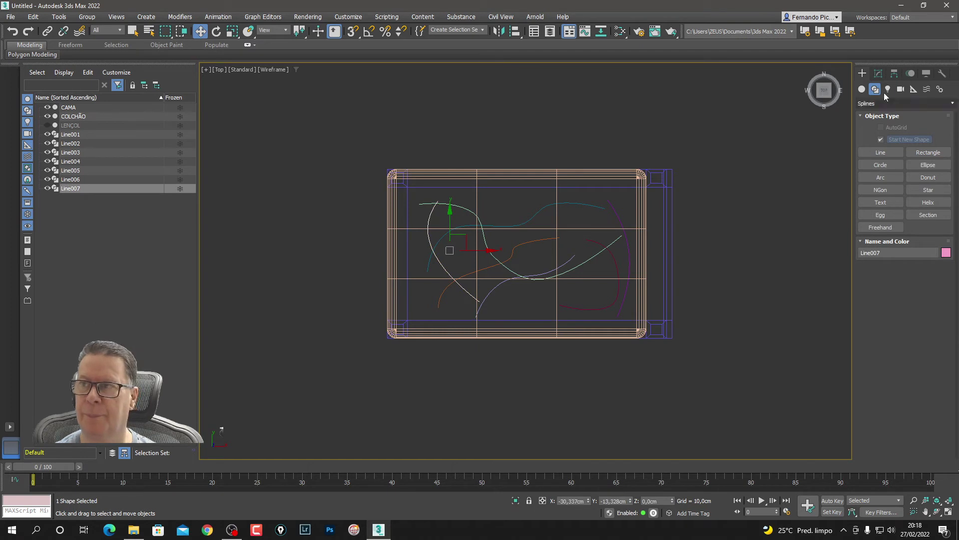
click(878, 74)
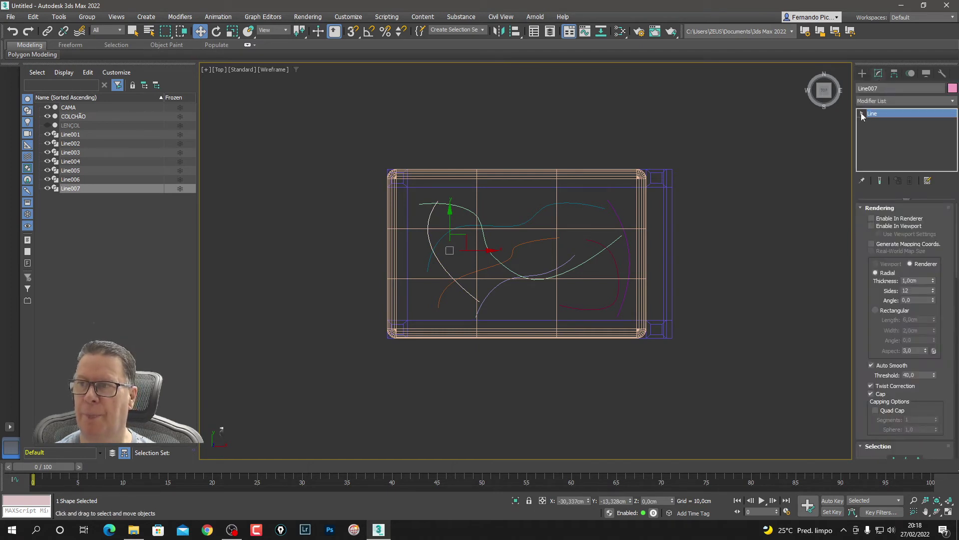
click(879, 139)
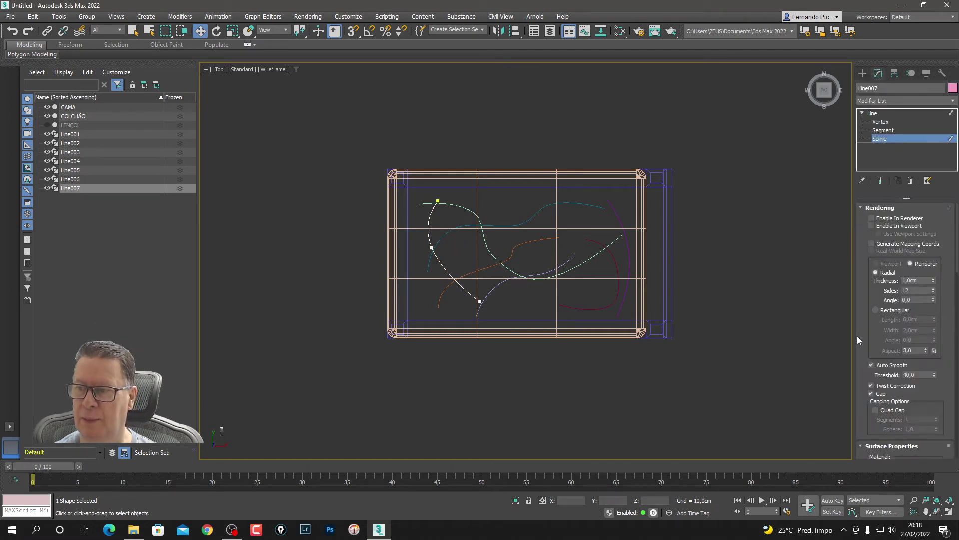
drag(853, 343, 773, 333)
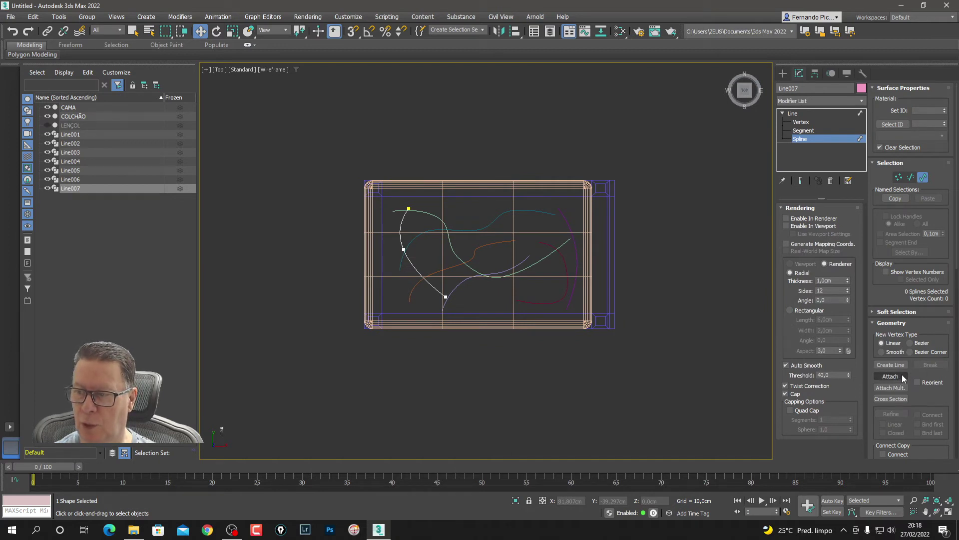
Step: Attach Line005, Line001, Line004, Line003, Line002 and Line006 to Line007
click(902, 377)
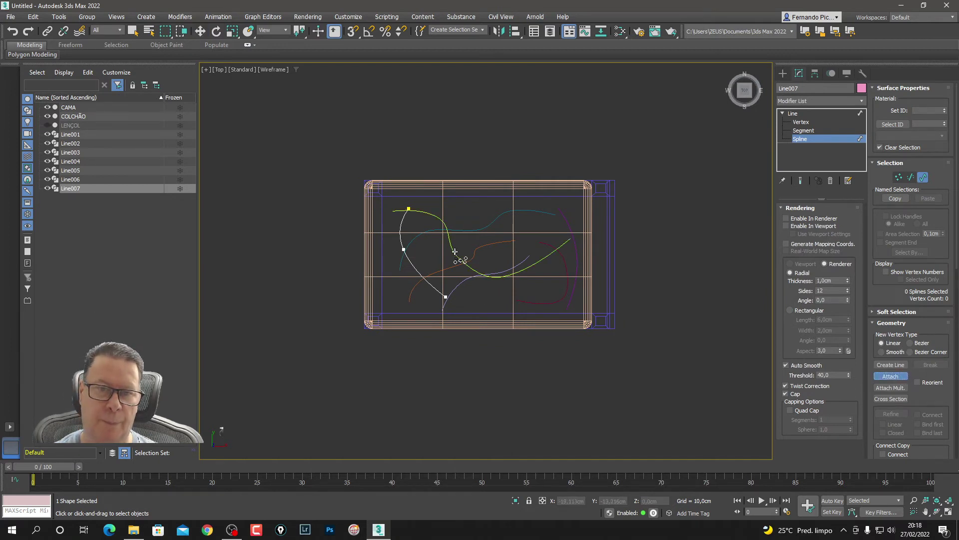
click(455, 252)
click(463, 230)
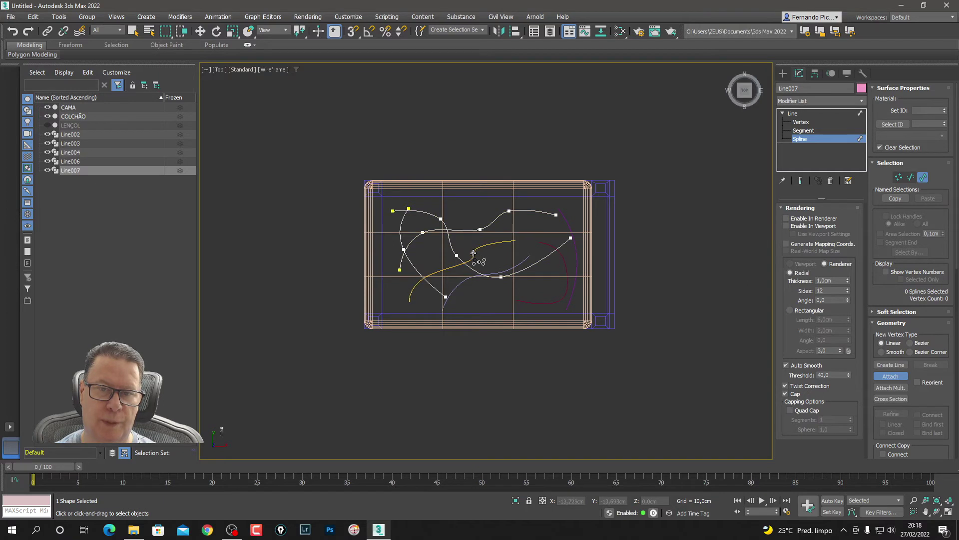
click(473, 253)
click(528, 258)
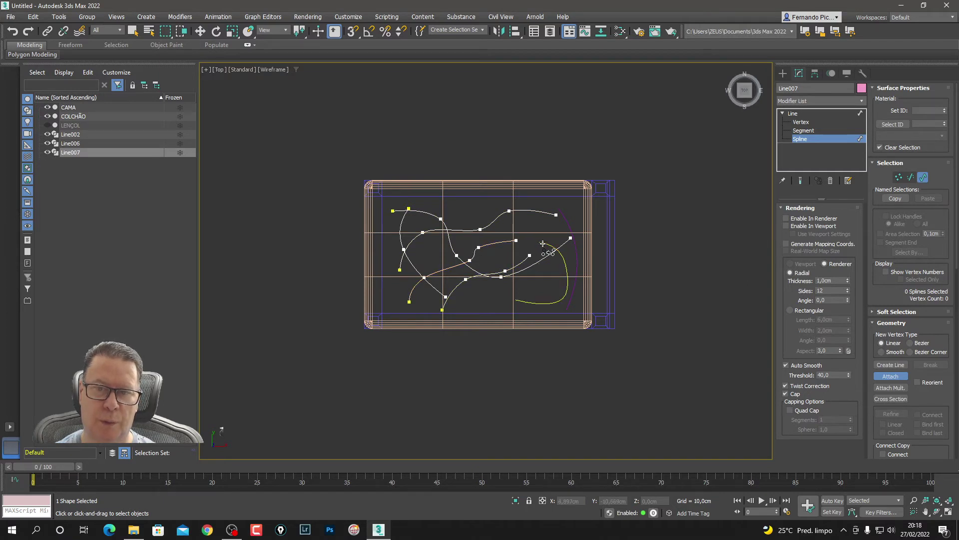
click(545, 250)
click(565, 217)
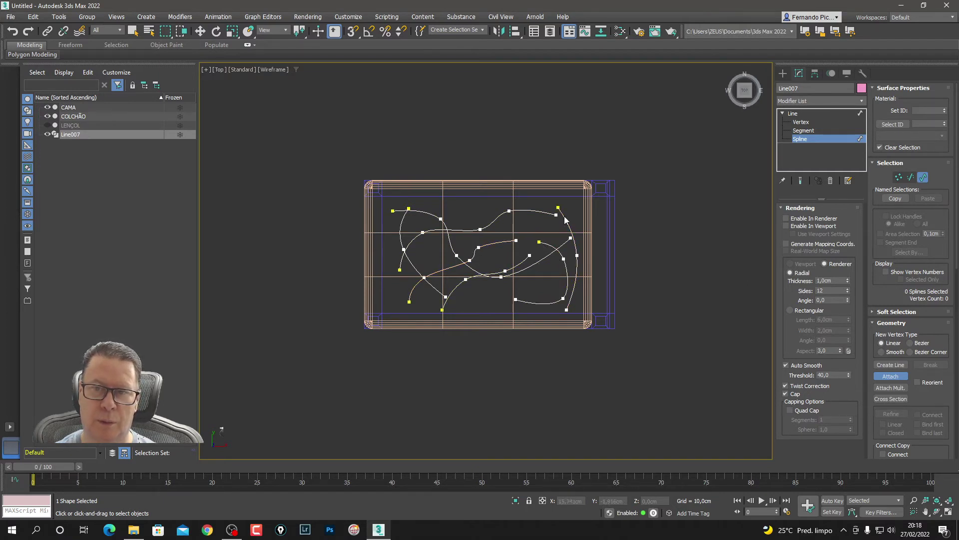
click(887, 378)
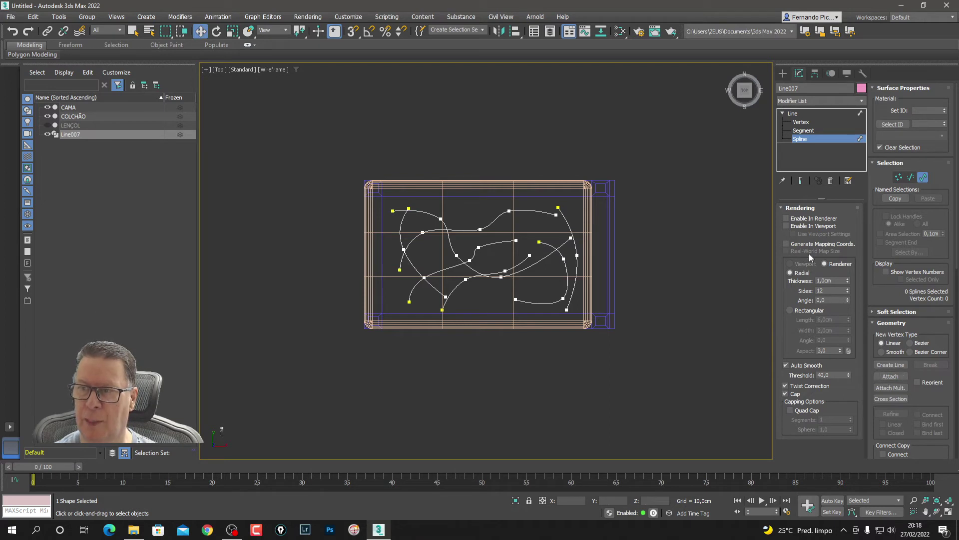
Step: Enable Line007 in the viewport with a 1,85cm rendering thickness
click(786, 226)
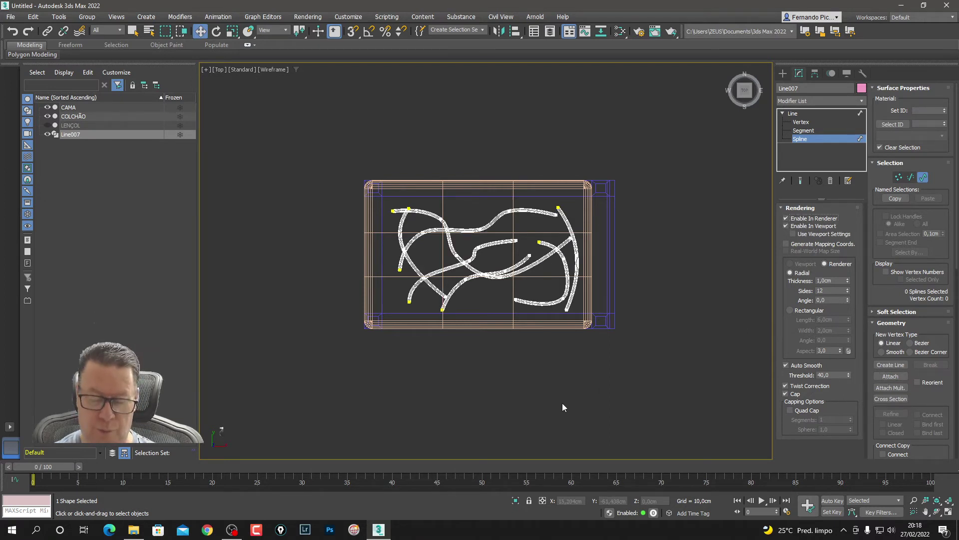
key(p)
scroll(580, 369, up, 3)
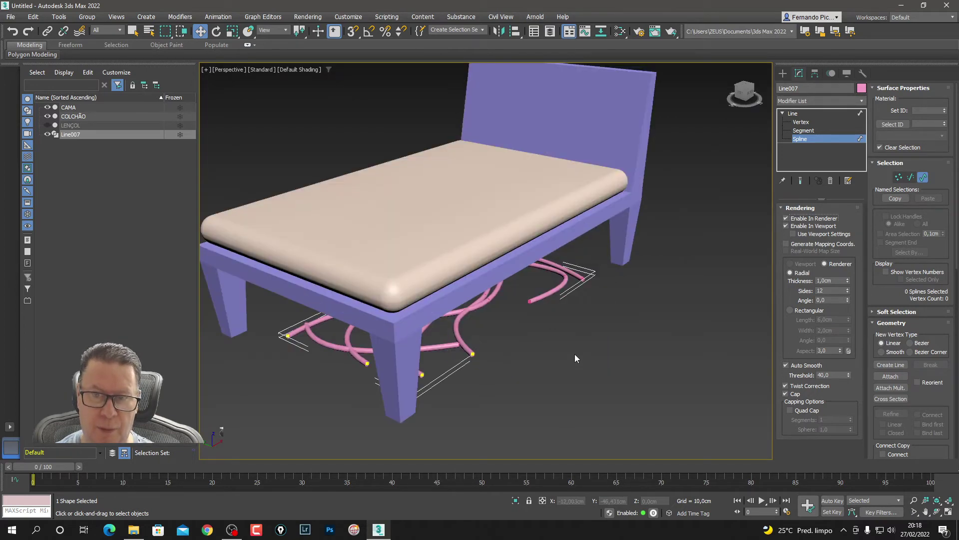
scroll(574, 357, up, 3)
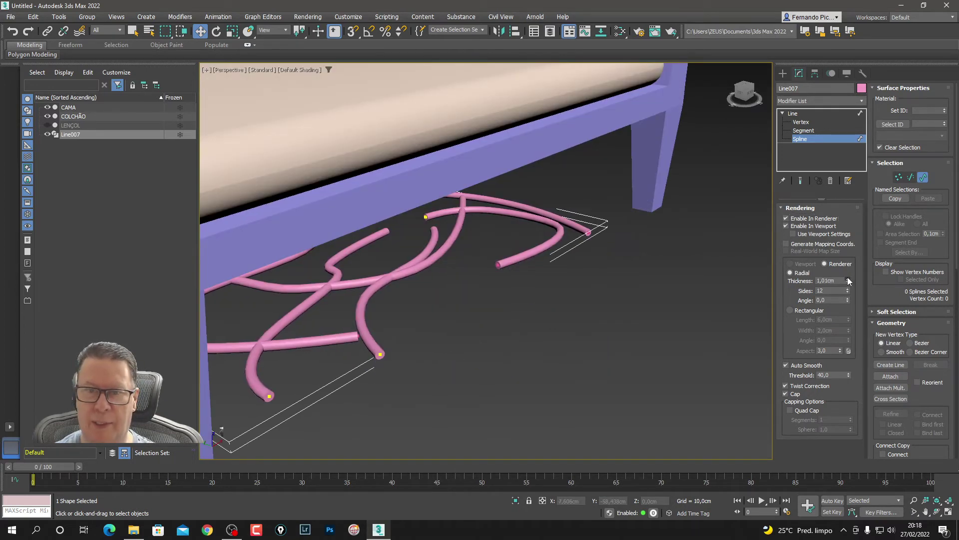
drag(847, 279, 839, 238)
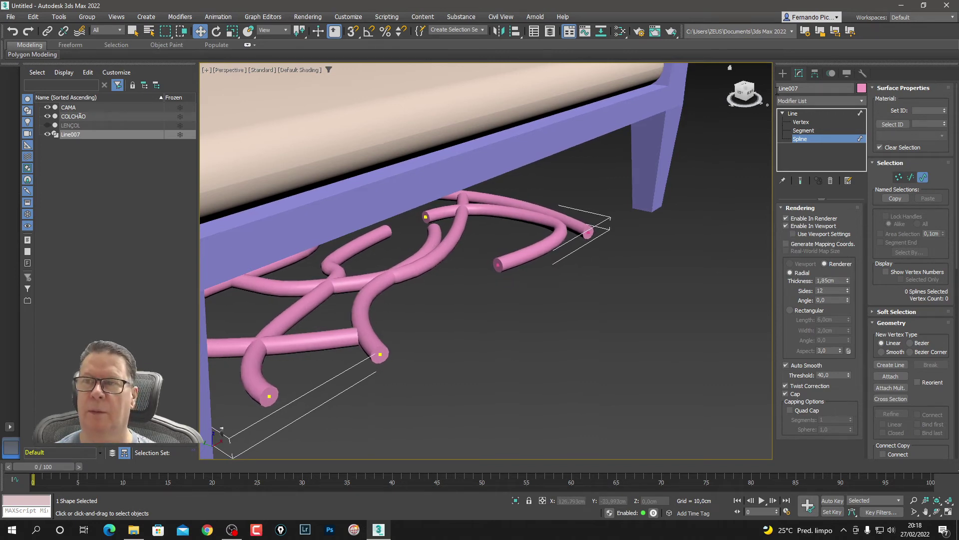
Step: In Front view, lift Line007 up onto the mattress top
click(599, 306)
click(534, 252)
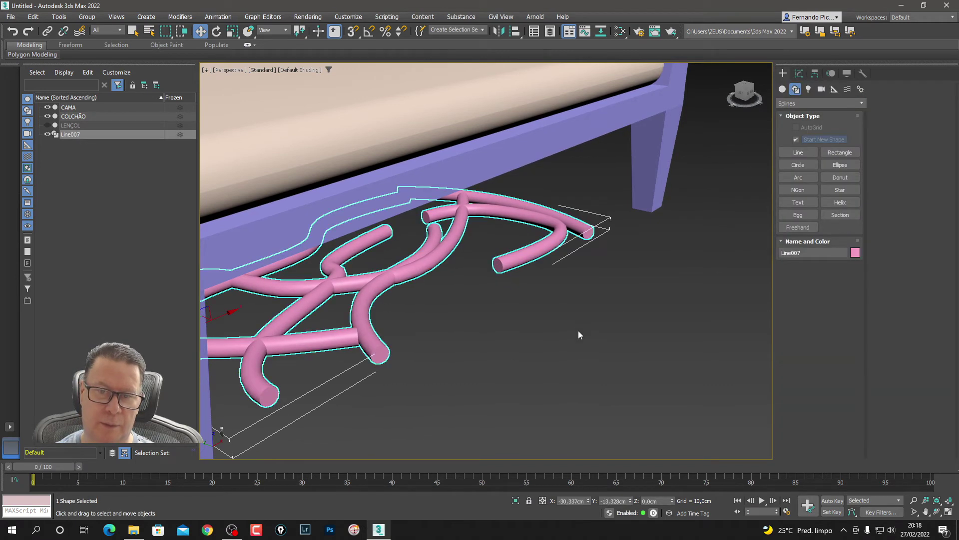
key(f)
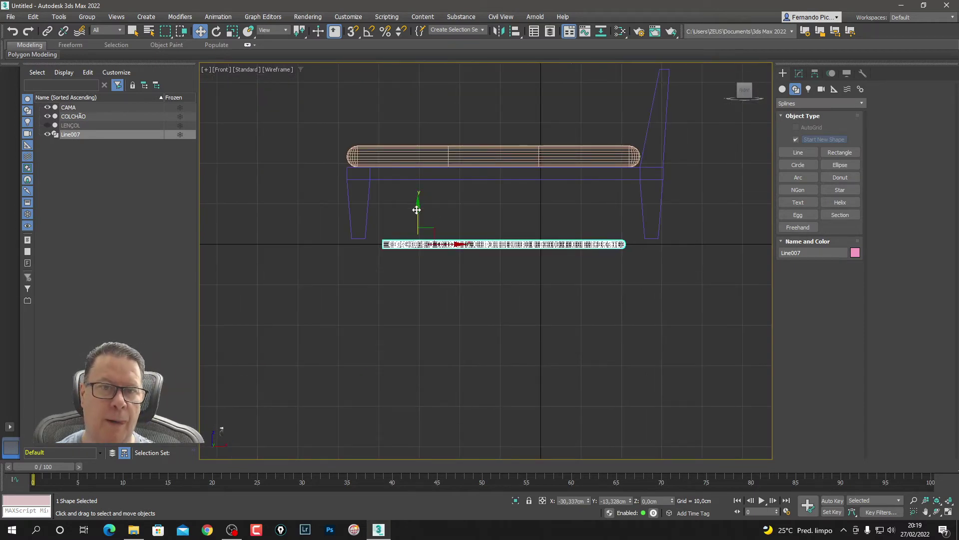
drag(416, 210, 432, 115)
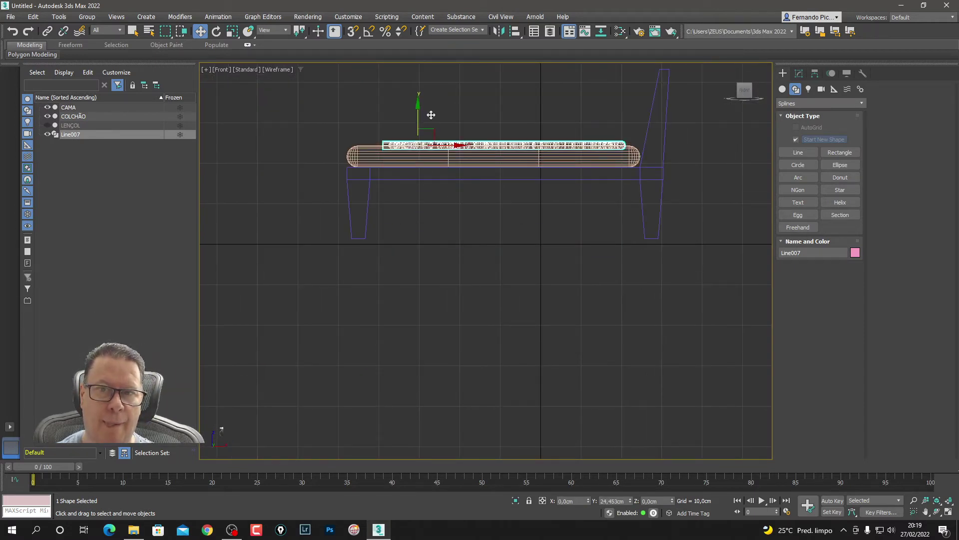
click(534, 316)
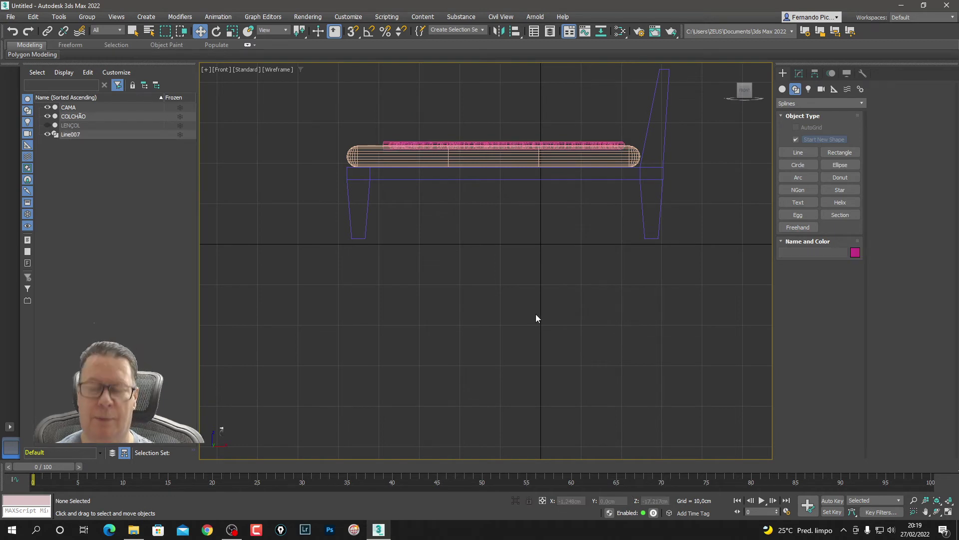
key(shift+z)
key(shift+z)
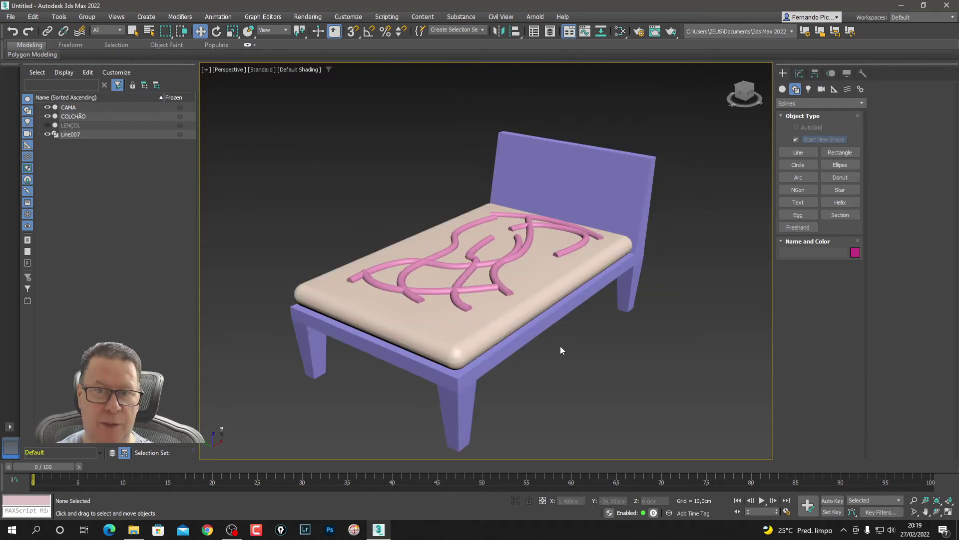
Step: Unhide the LENÇOL sheet and select it
mouse_move(560, 346)
alt+middle_down()
mouse_move(610, 360)
mouse_move(621, 383)
alt+middle_up()
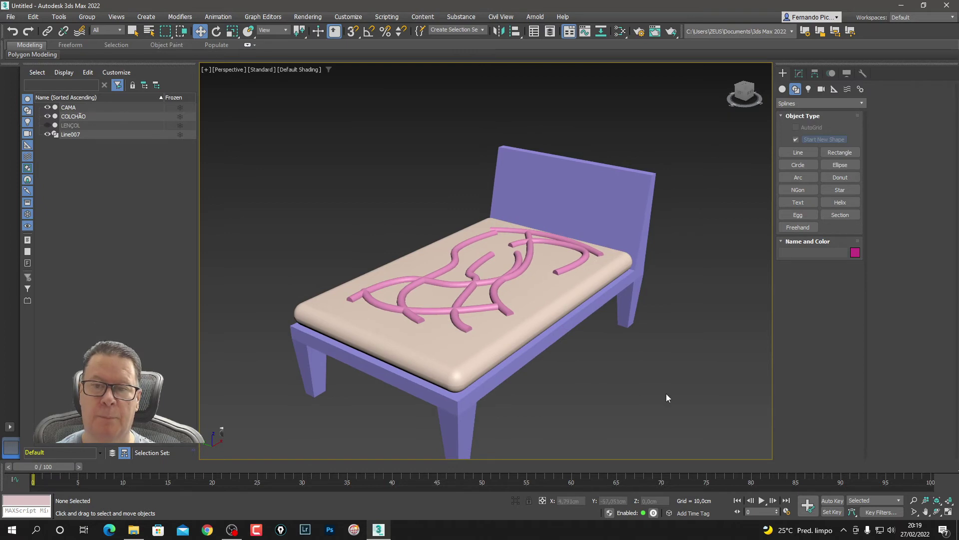
right_click(698, 320)
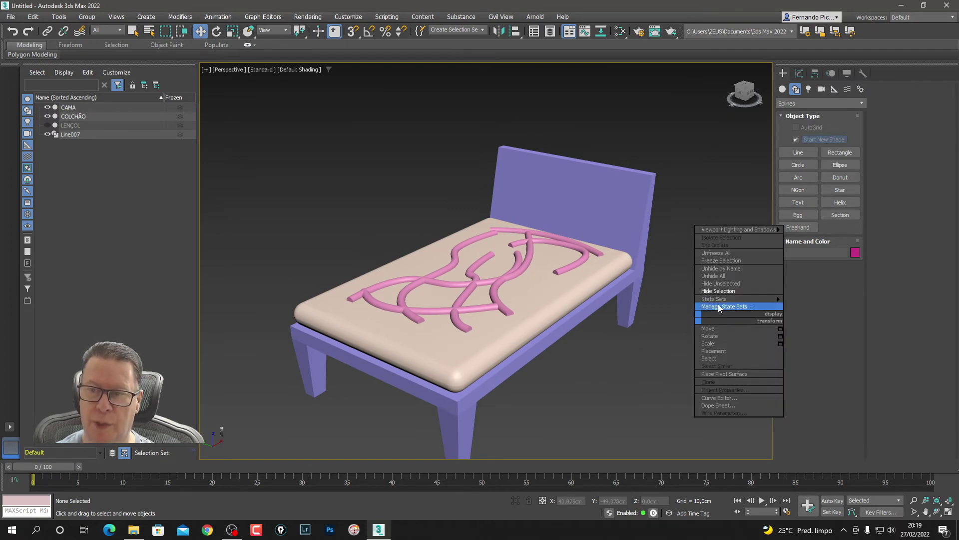
click(727, 277)
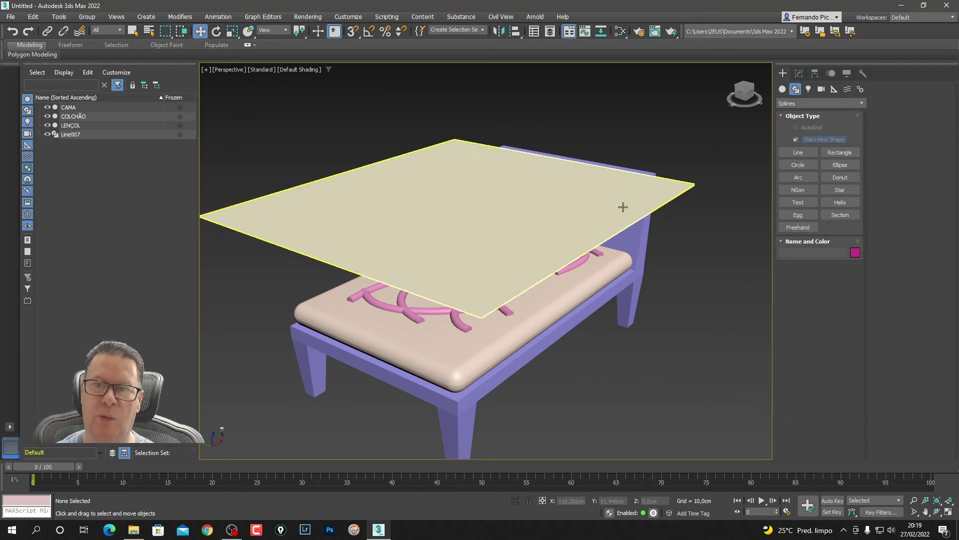
click(575, 210)
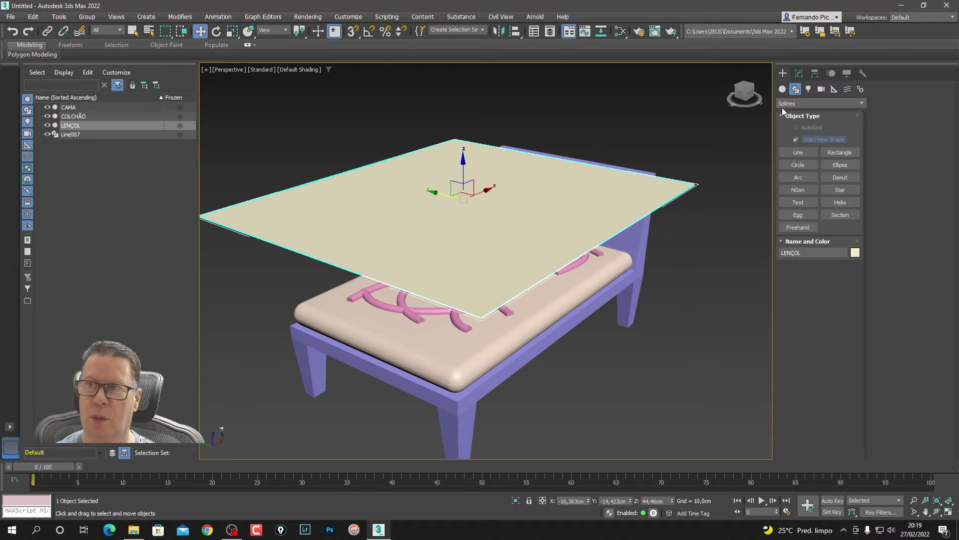
Step: In the Cloth Object Properties, add Line007 as a Collision Object
click(798, 73)
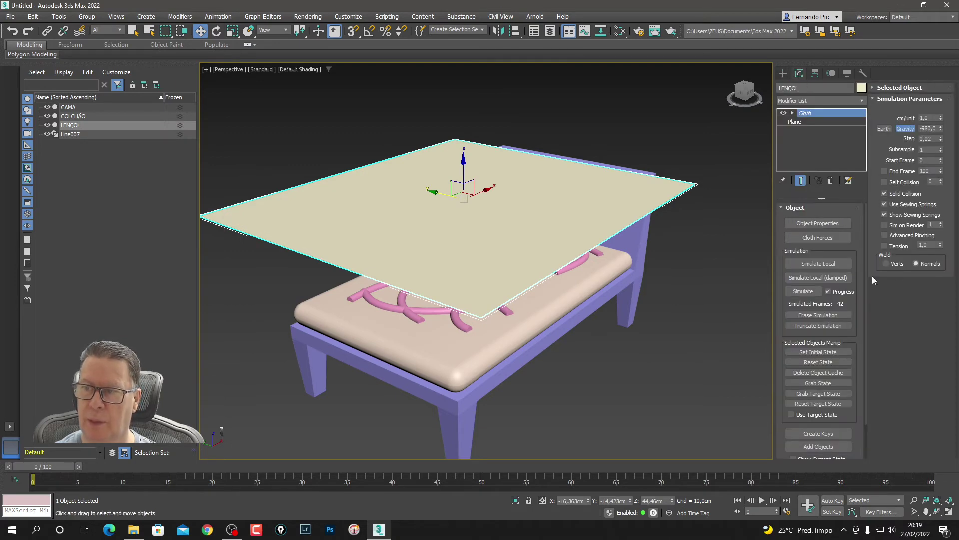
click(834, 222)
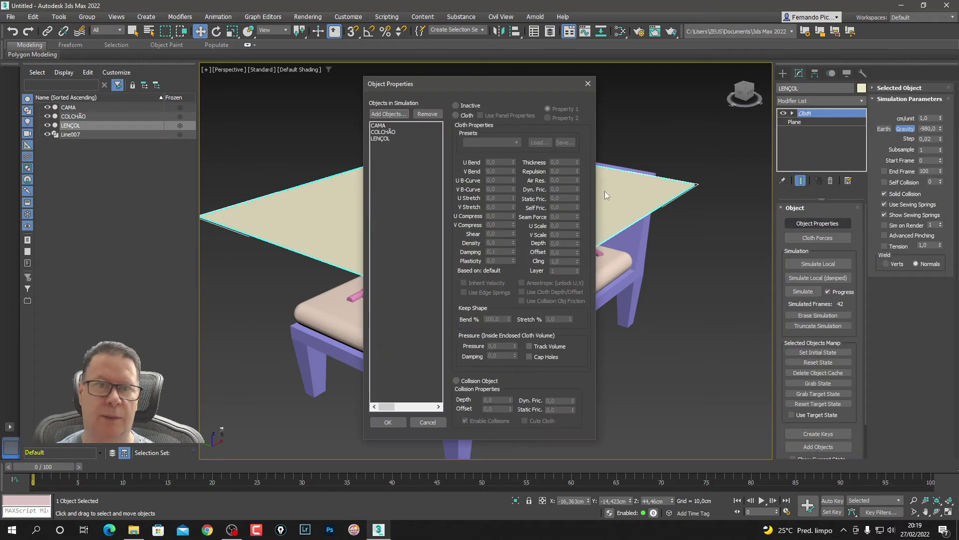
click(389, 114)
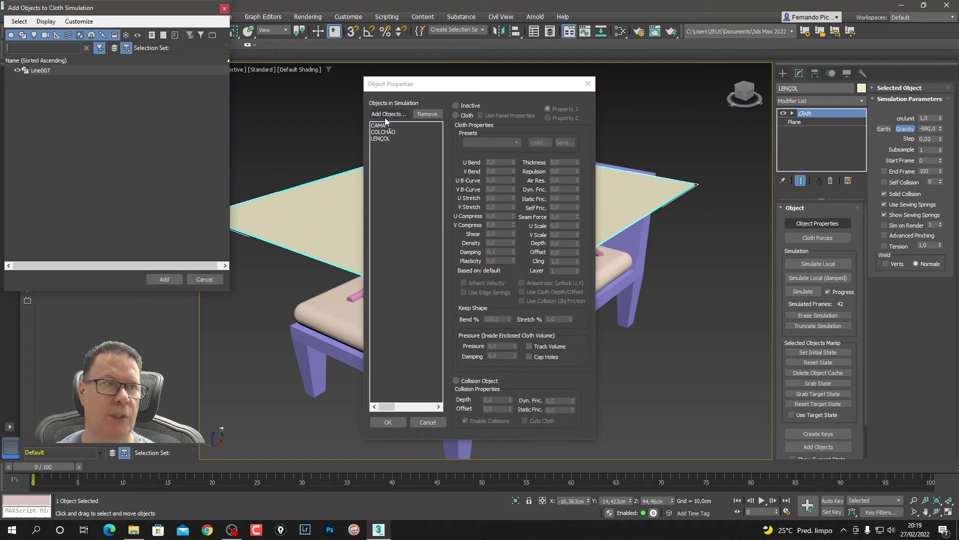
click(39, 72)
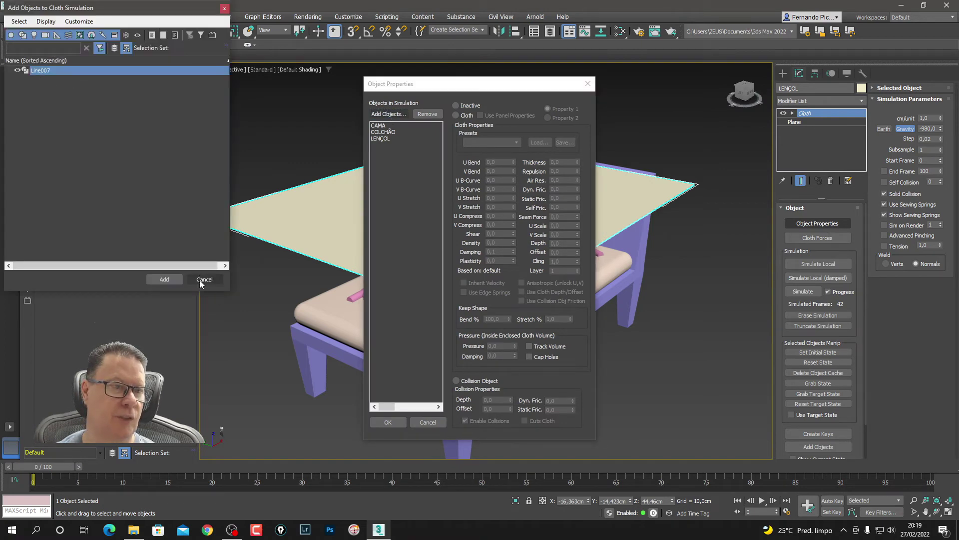
click(164, 280)
click(472, 381)
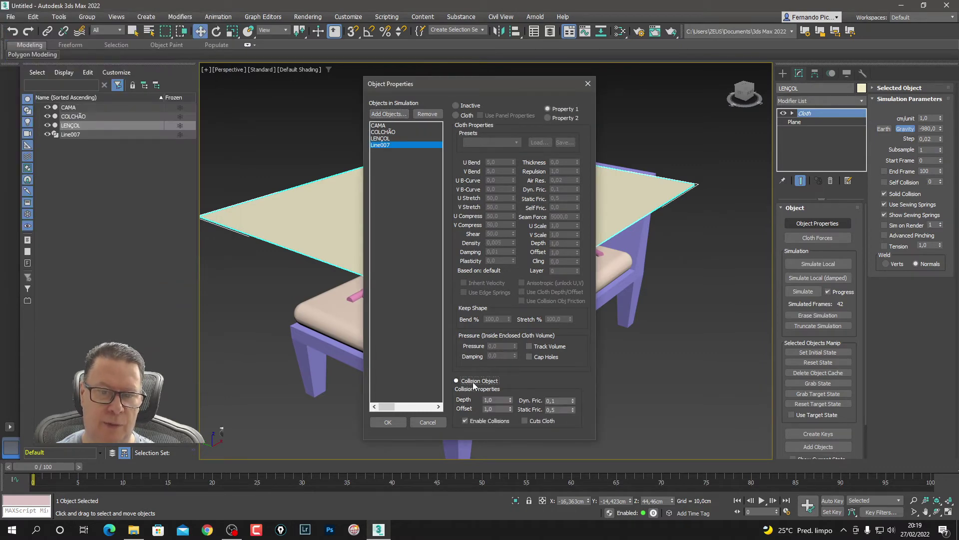
click(387, 423)
click(670, 376)
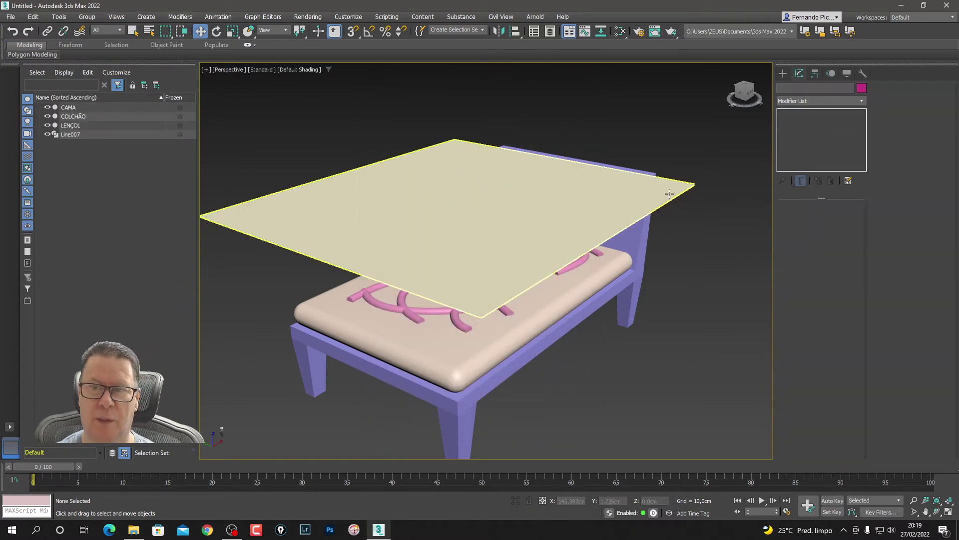
click(629, 188)
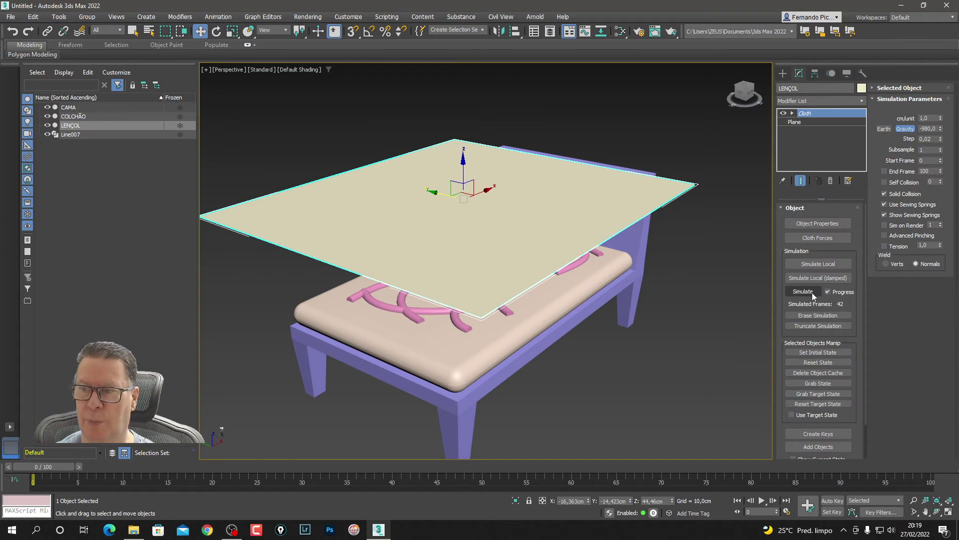
Step: Run Simulate on LENÇOL's cloth, then Simulate Local (damped) and Simulate Local
click(811, 292)
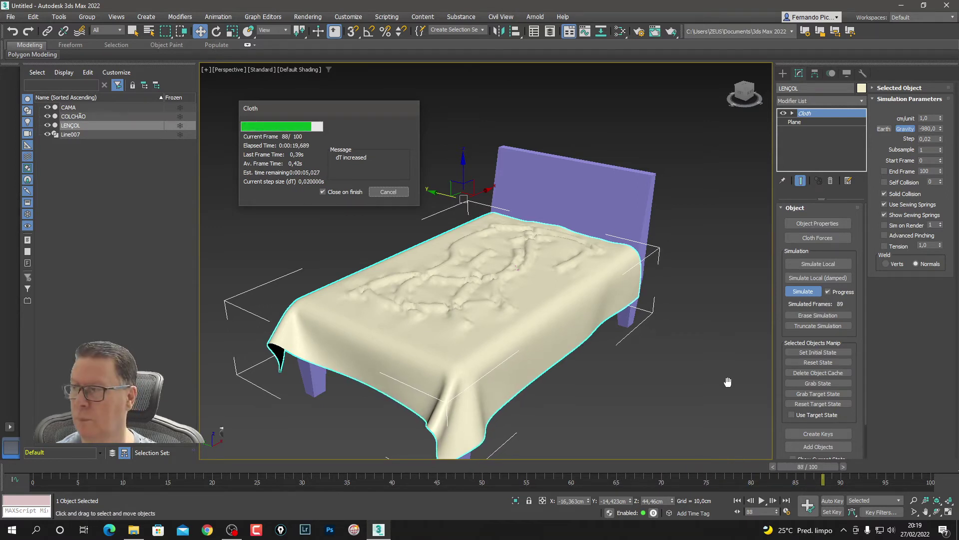
mouse_move(342, 112)
mouse_down()
mouse_move(351, 109)
mouse_move(344, 101)
mouse_up()
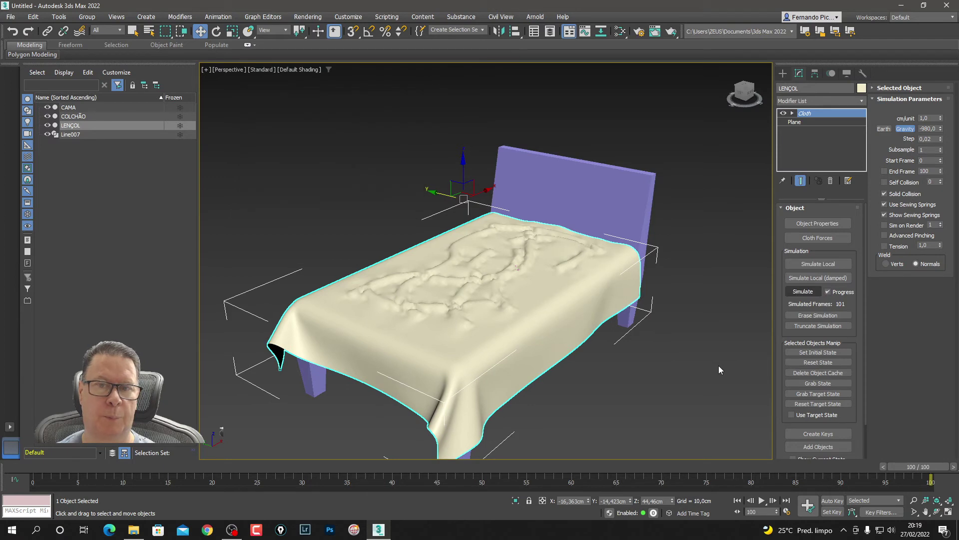
click(824, 277)
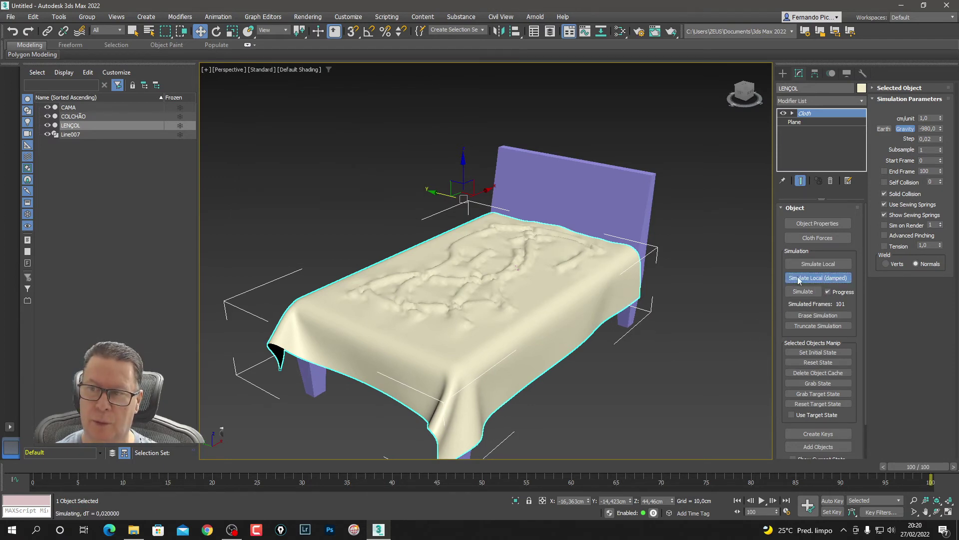
click(805, 266)
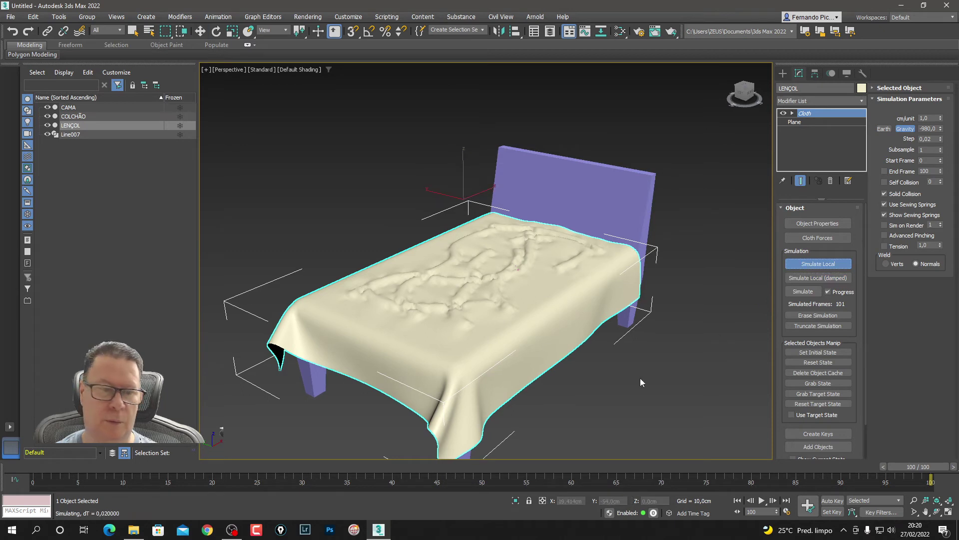
click(784, 73)
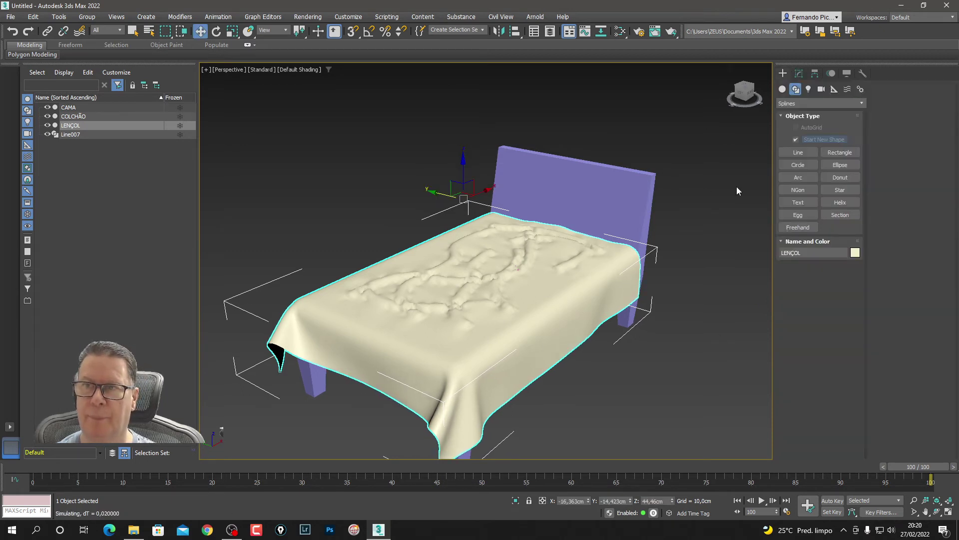
Step: Convert LENÇOL to an Editable Poly and hide it
right_click(566, 317)
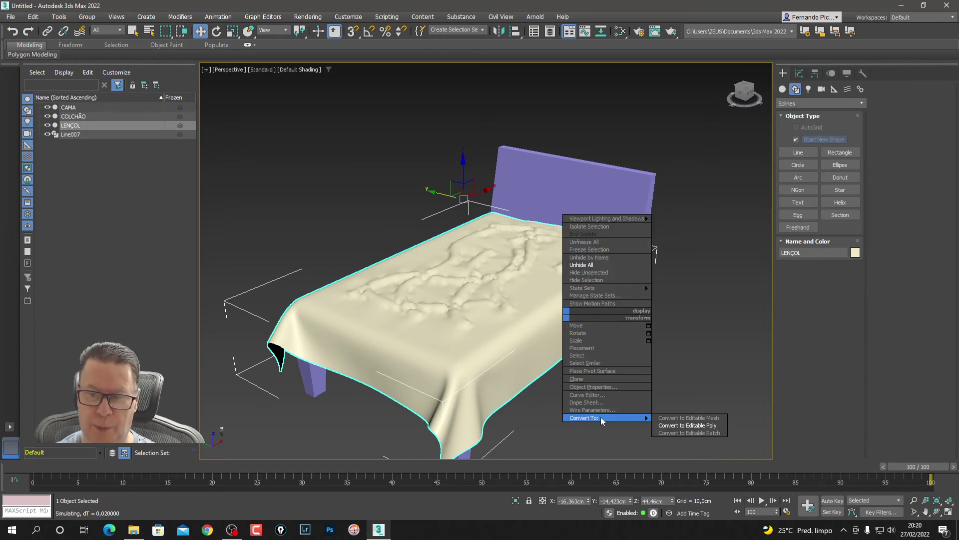
click(697, 427)
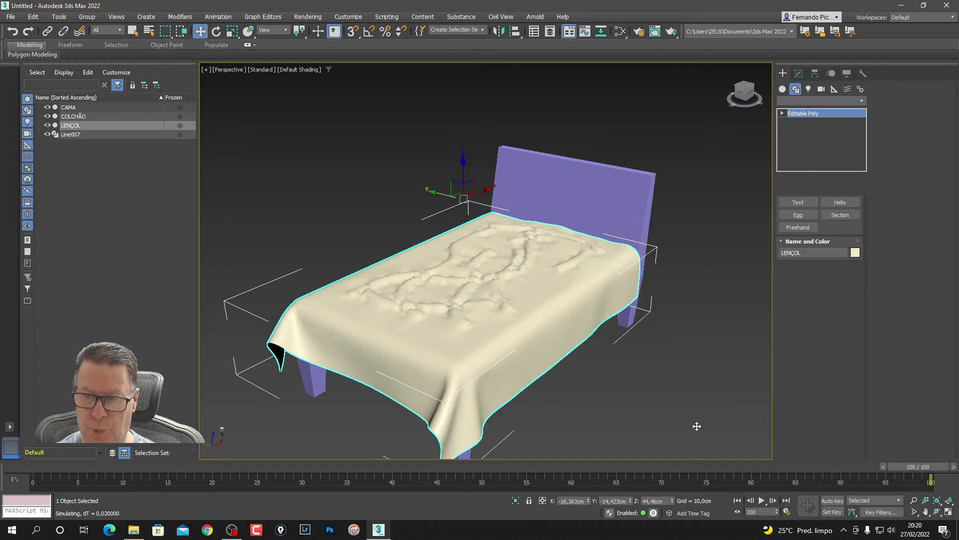
click(550, 327)
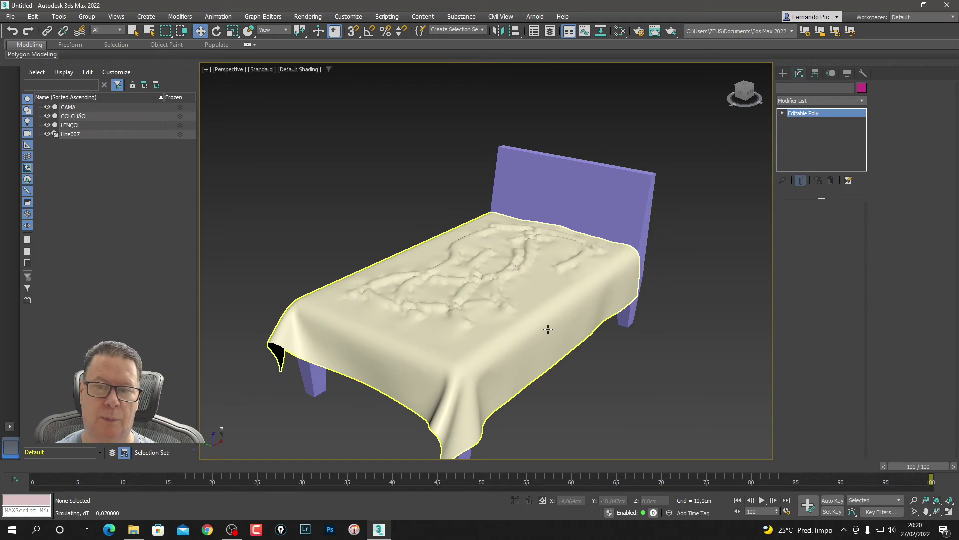
right_click(549, 330)
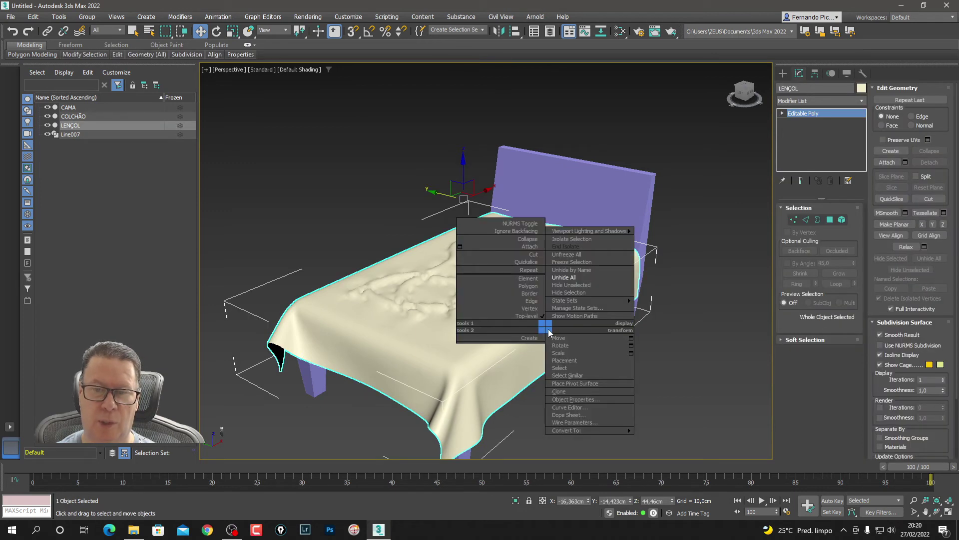
click(591, 292)
Step: Delete Line007, unhide and reselect the sheet, and toggle wireframe
click(528, 261)
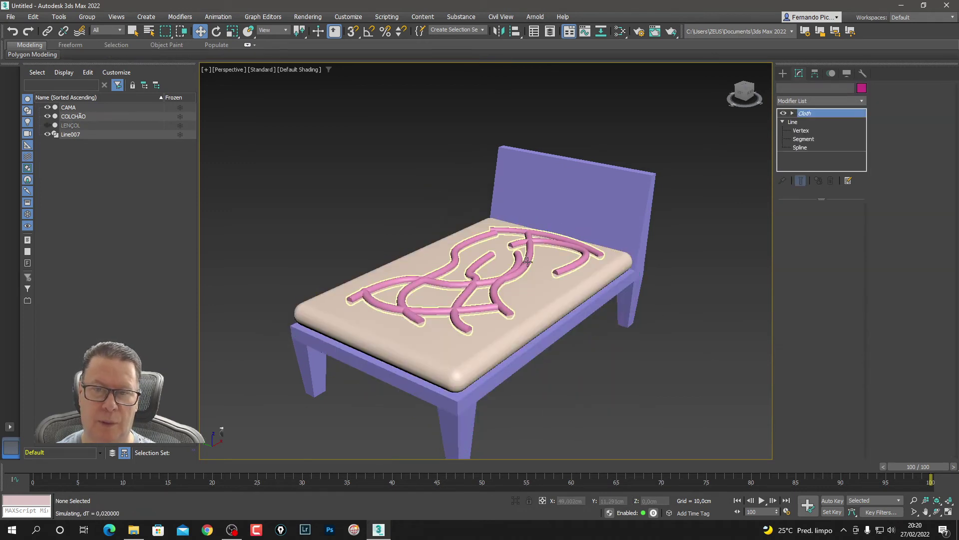
key(Delete)
right_click(528, 262)
mouse_move(545, 241)
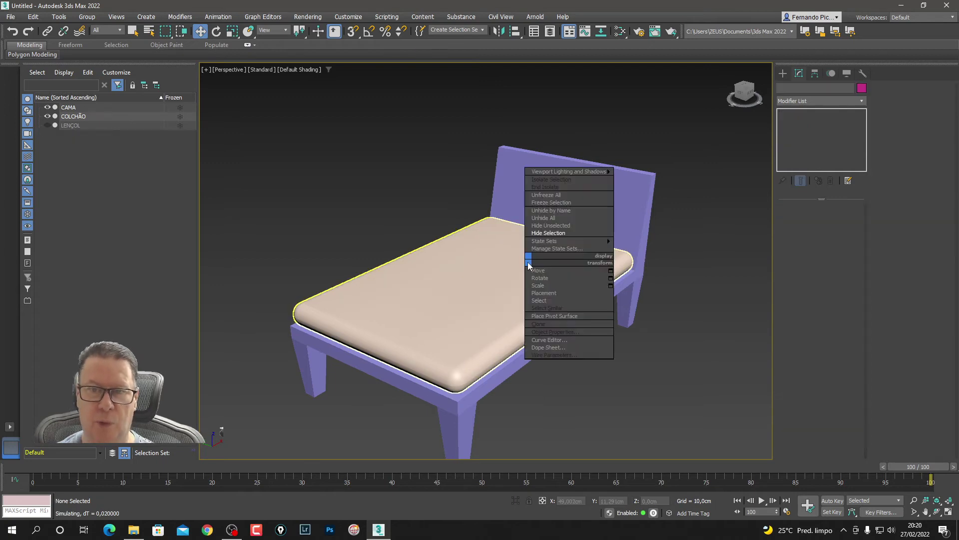
click(558, 218)
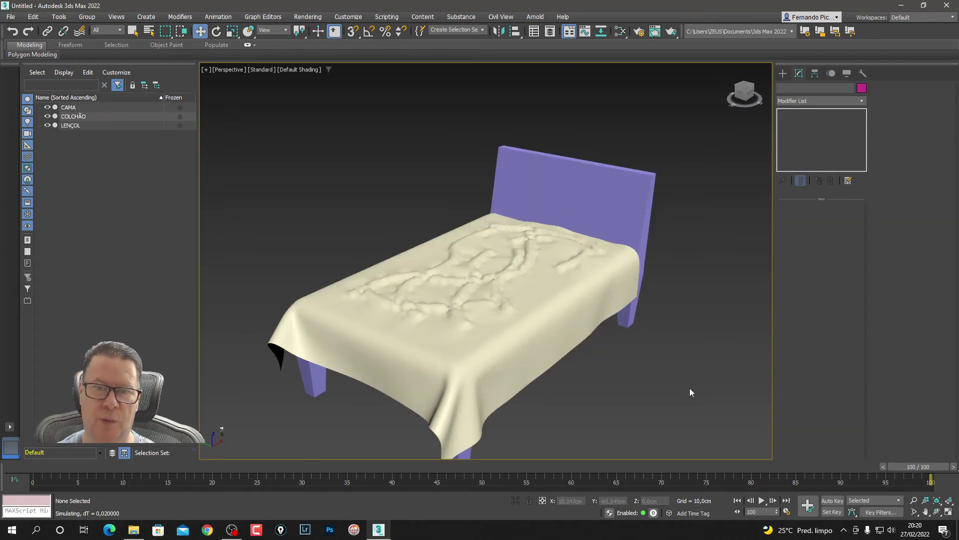
click(538, 309)
key(F3)
Step: At Edge level, pick a hem edge on LENÇOL and extend it into a loop
key(F3)
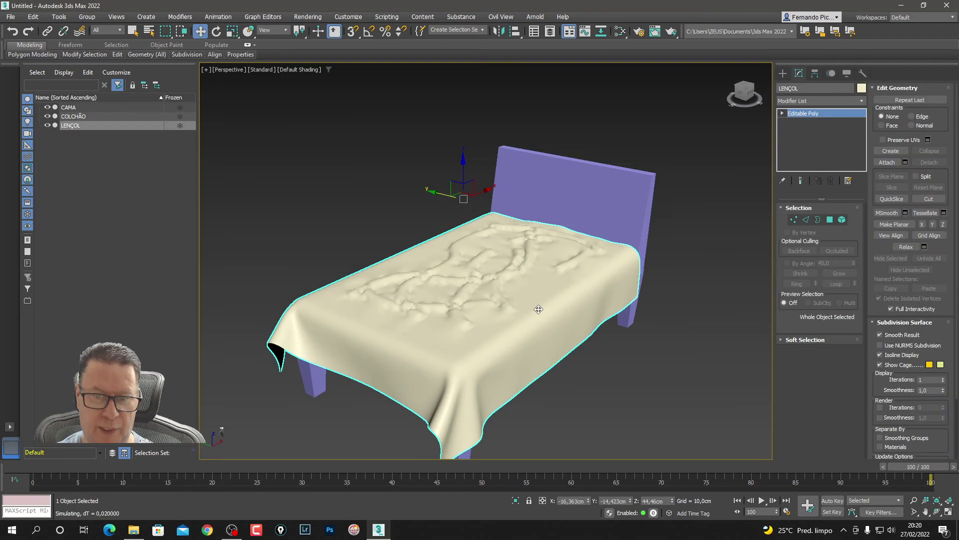
key(F3)
scroll(601, 392, up, 5)
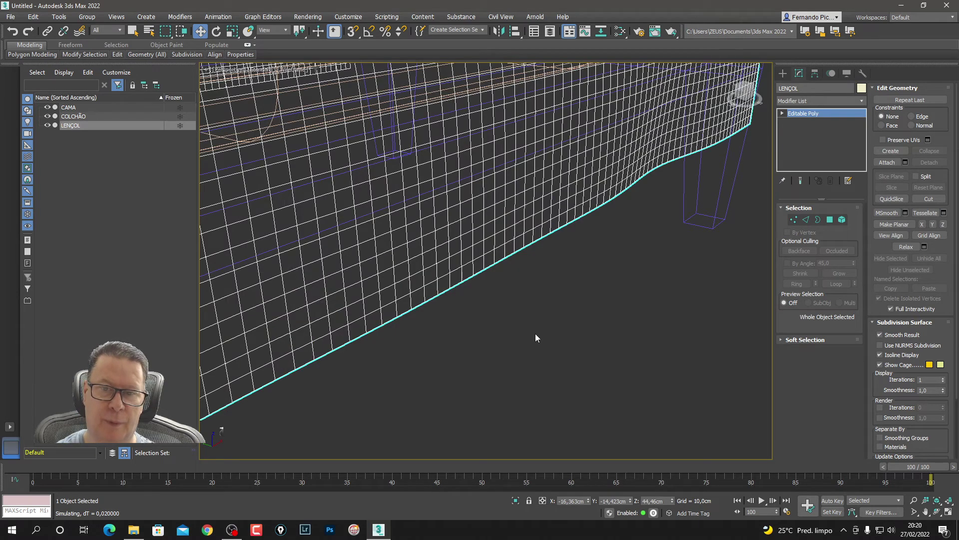
click(782, 114)
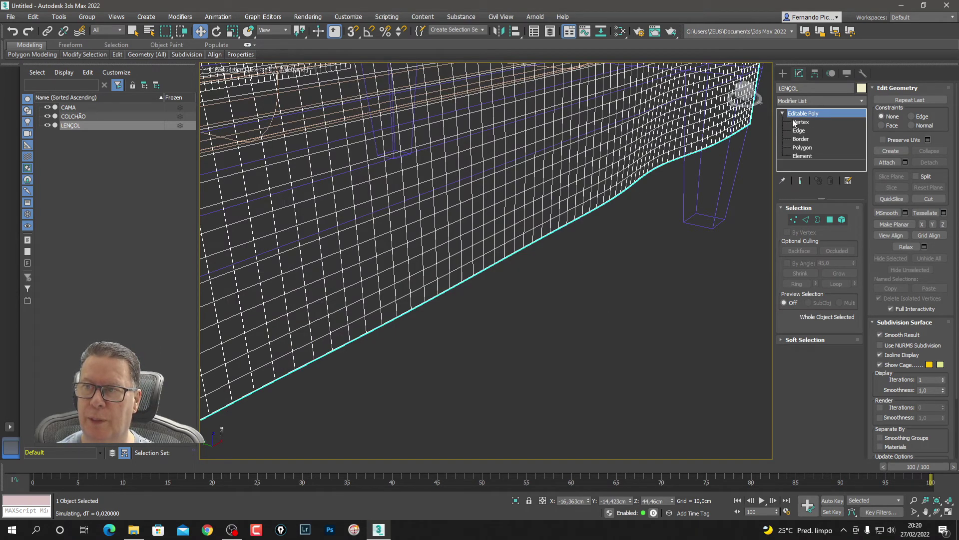
click(799, 131)
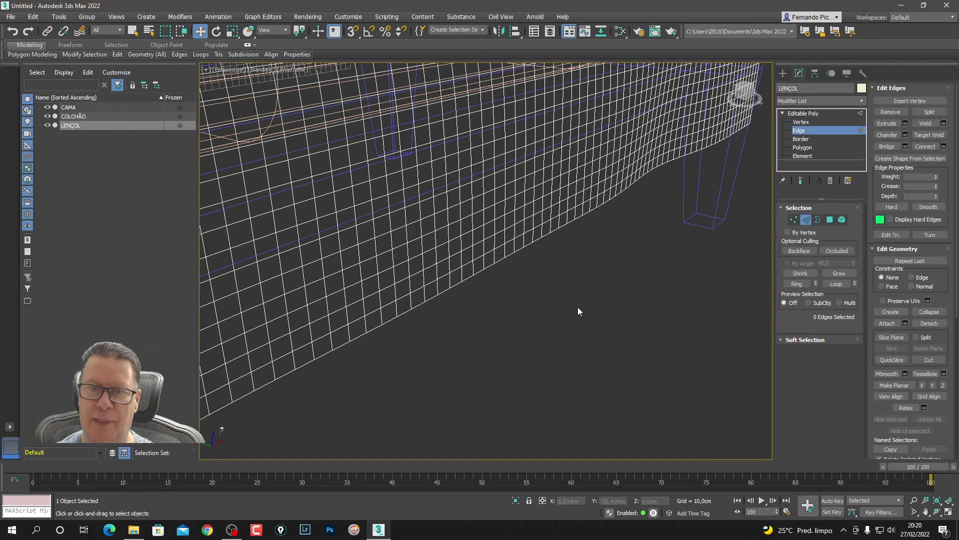
click(522, 251)
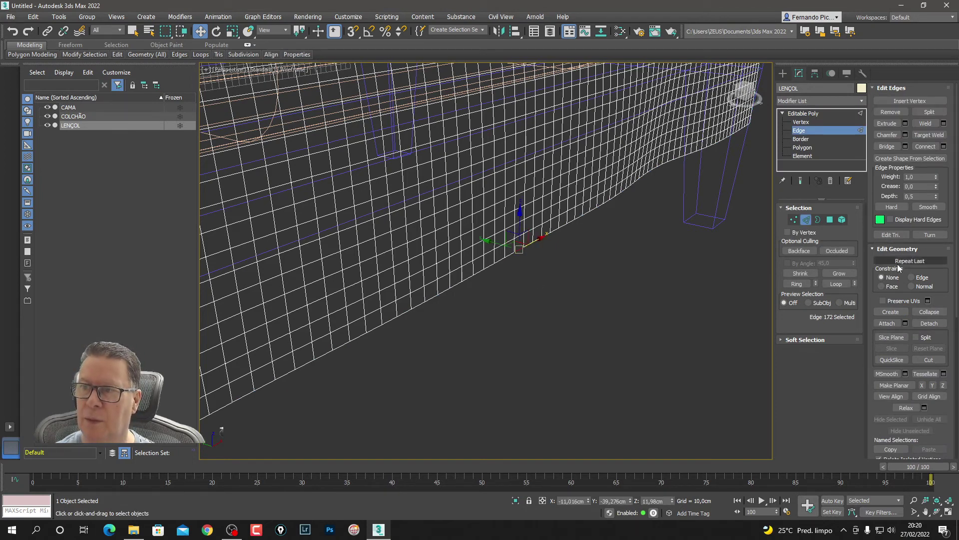
click(834, 284)
Step: Add another hem edge at the bed's foot and loop it
scroll(527, 344, down, 10)
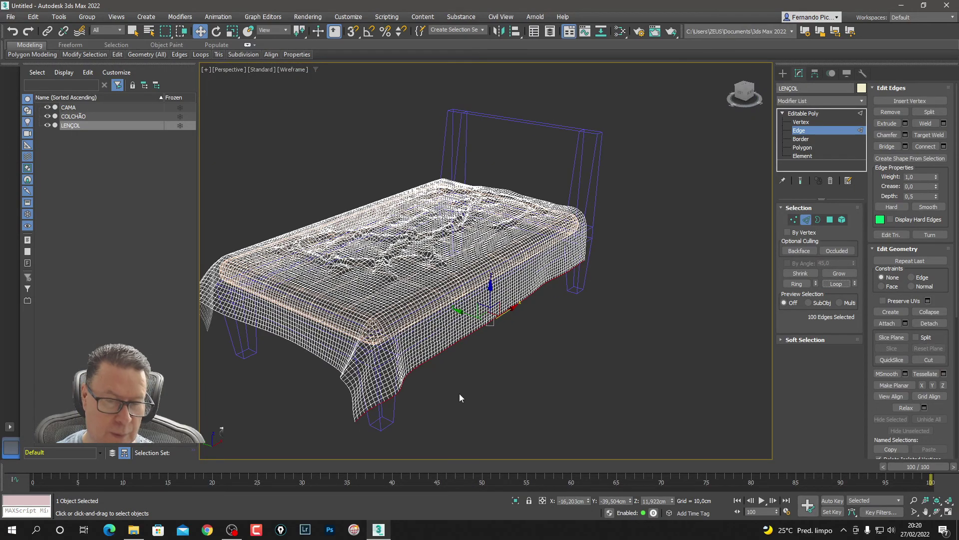
alt+middle_drag(459, 397, 529, 378)
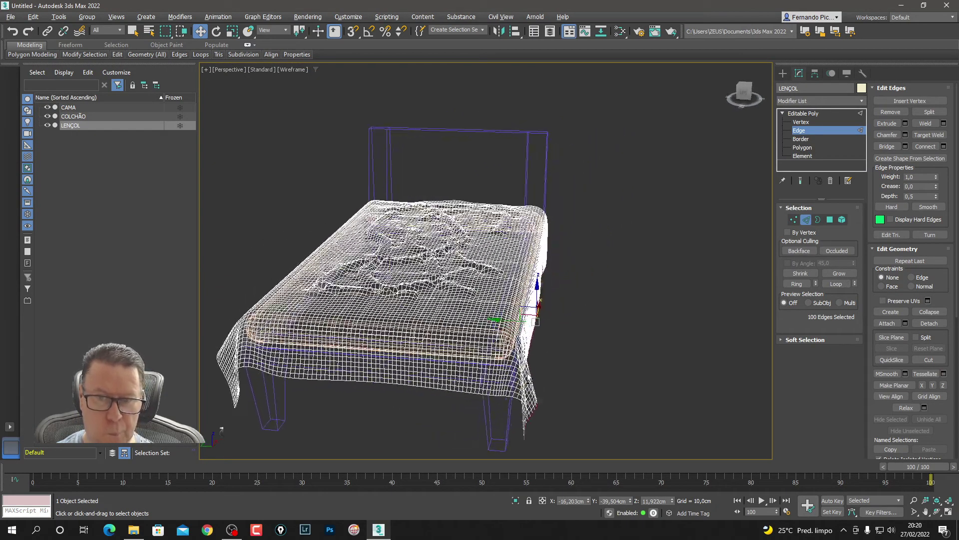
scroll(442, 390, up, 4)
scroll(442, 389, up, 5)
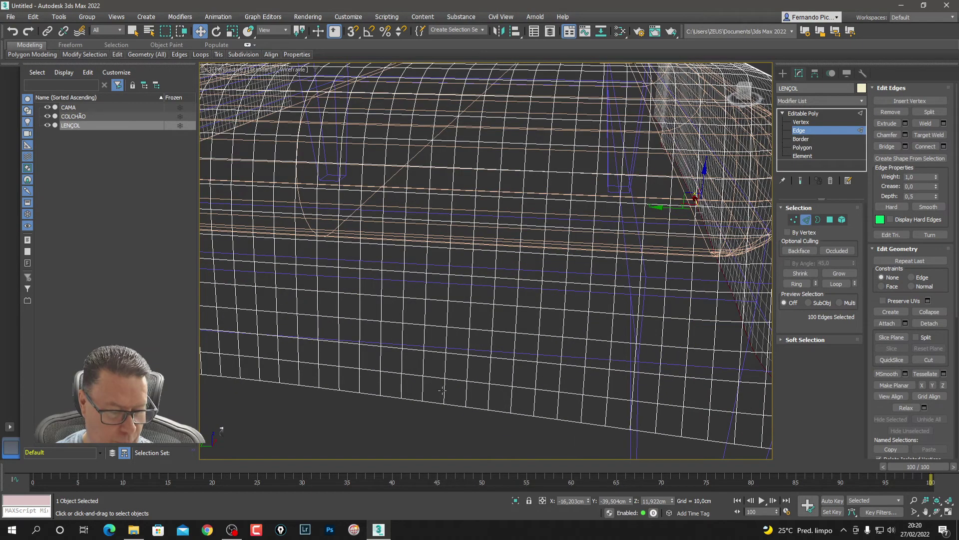
ctrl+click(455, 405)
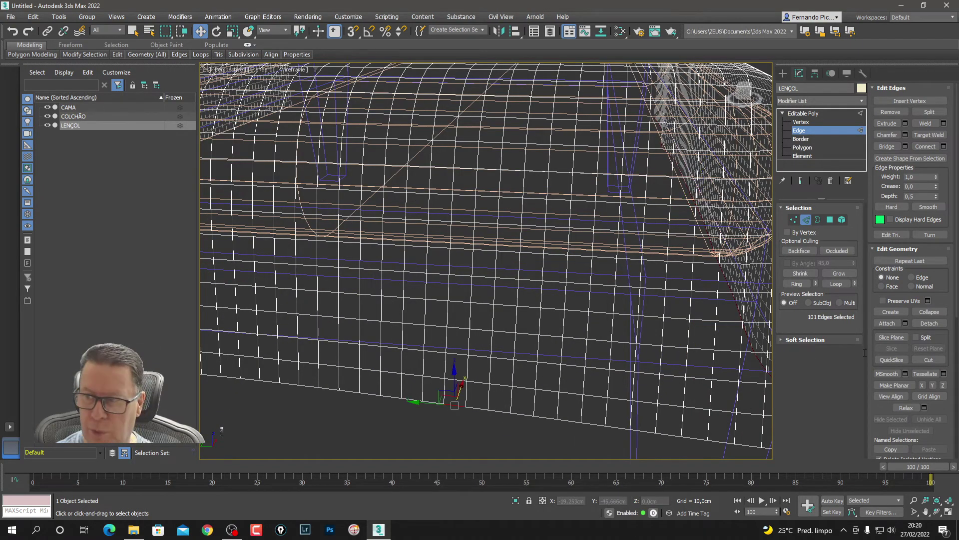
click(840, 283)
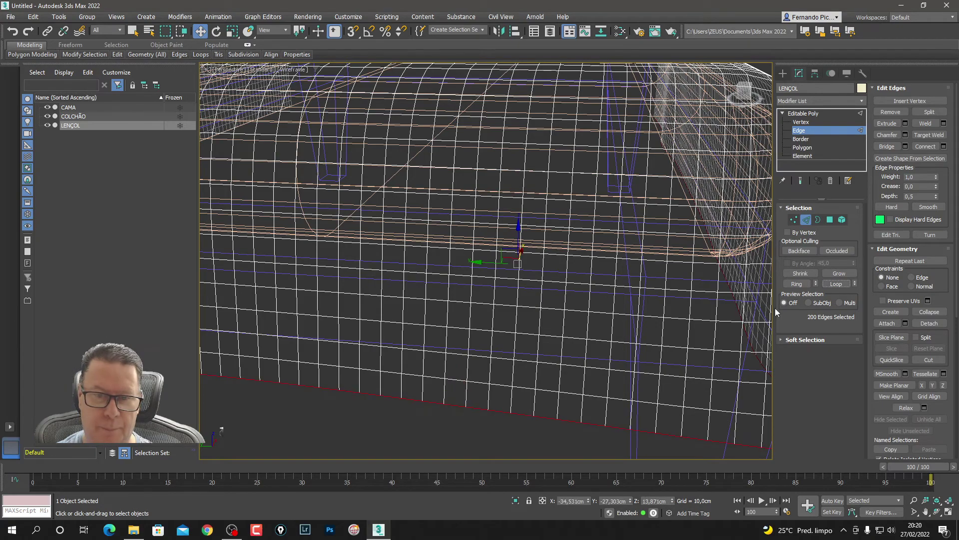
Step: Add a front-corner hem edge and loop it, completing the 300-edge hem selection
scroll(496, 372, down, 3)
scroll(495, 371, down, 3)
scroll(496, 372, down, 2)
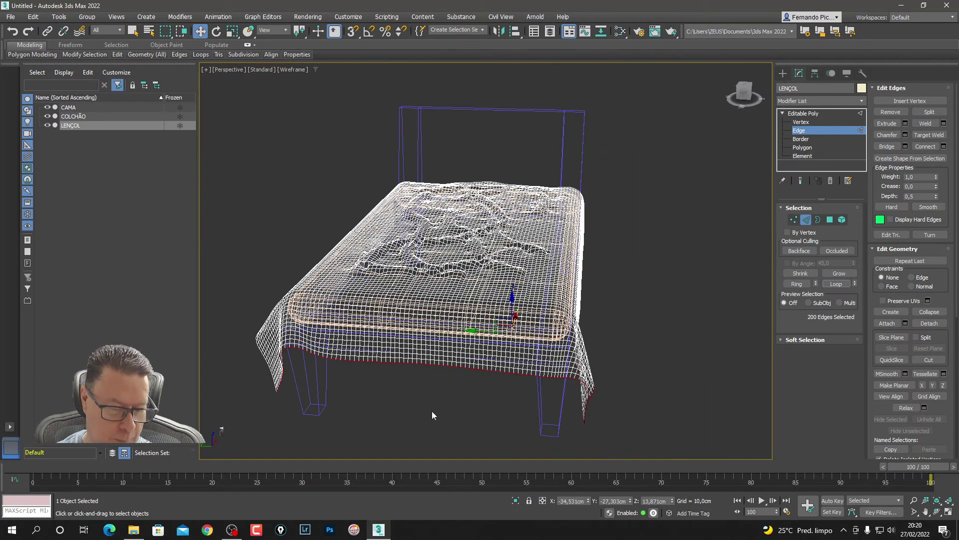
alt+middle_drag(432, 411, 488, 397)
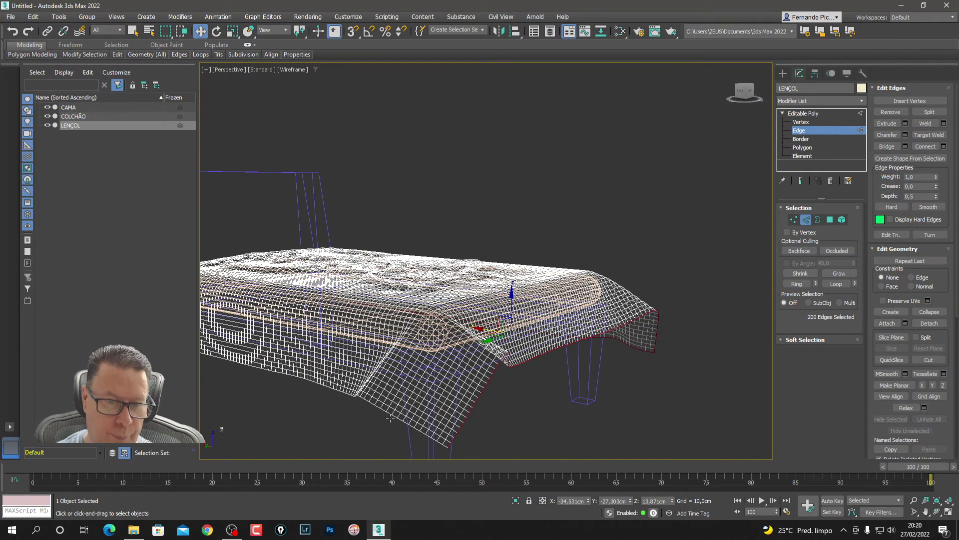
scroll(390, 417, up, 2)
scroll(388, 419, up, 2)
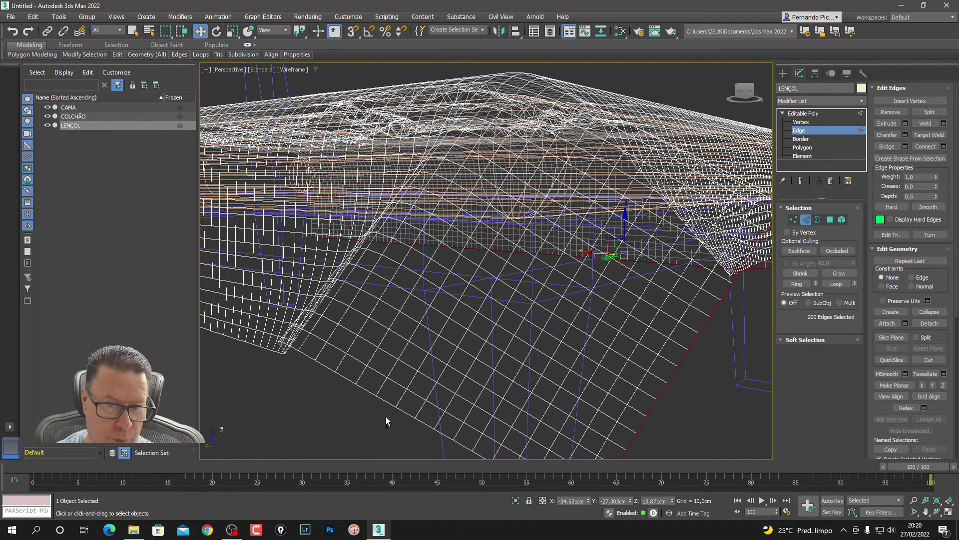
ctrl+click(385, 399)
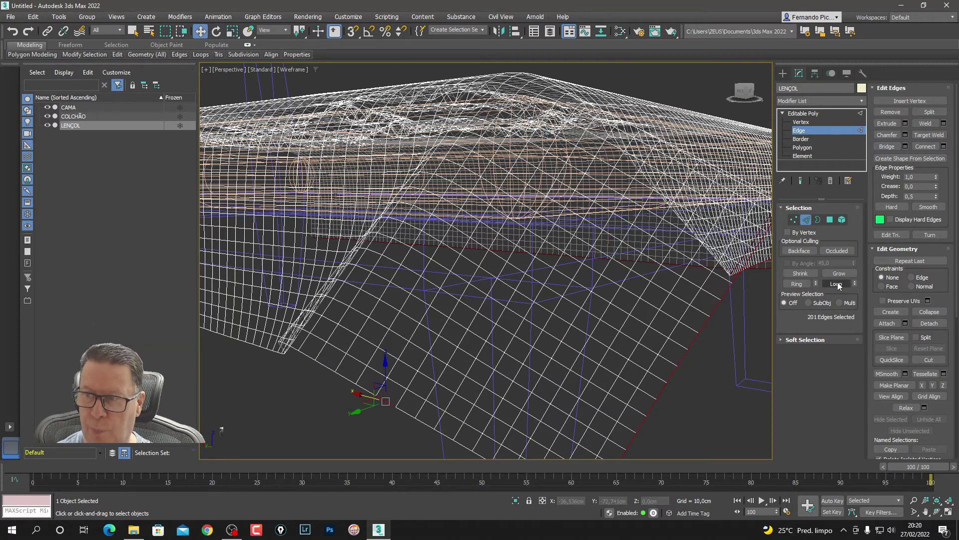
click(838, 284)
scroll(625, 374, down, 3)
scroll(624, 373, down, 3)
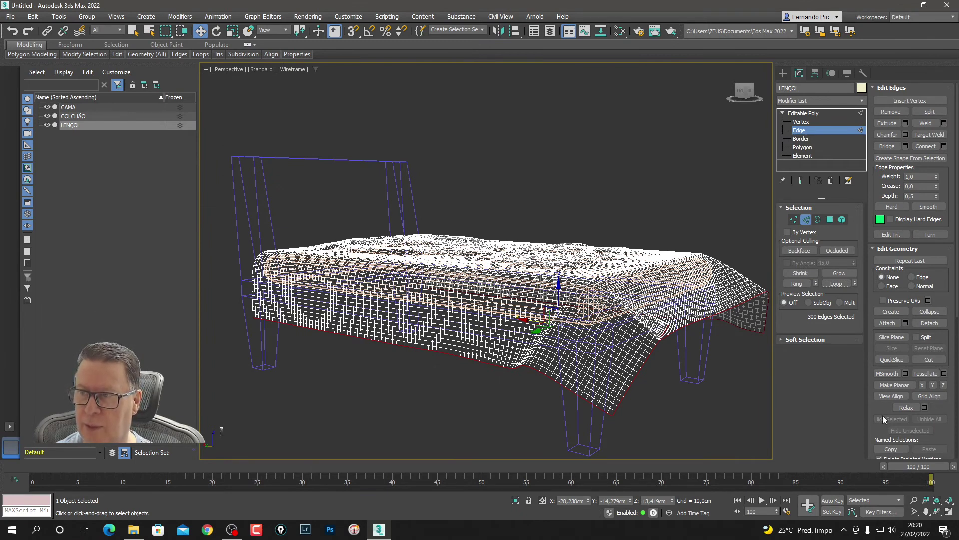
scroll(892, 390, down, 3)
scroll(892, 390, down, 2)
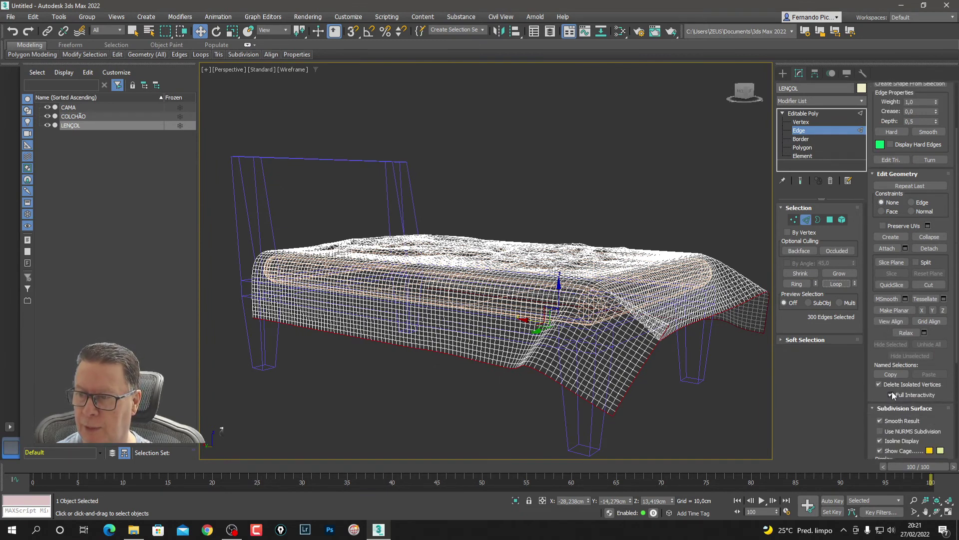
scroll(891, 389, down, 3)
scroll(892, 390, down, 3)
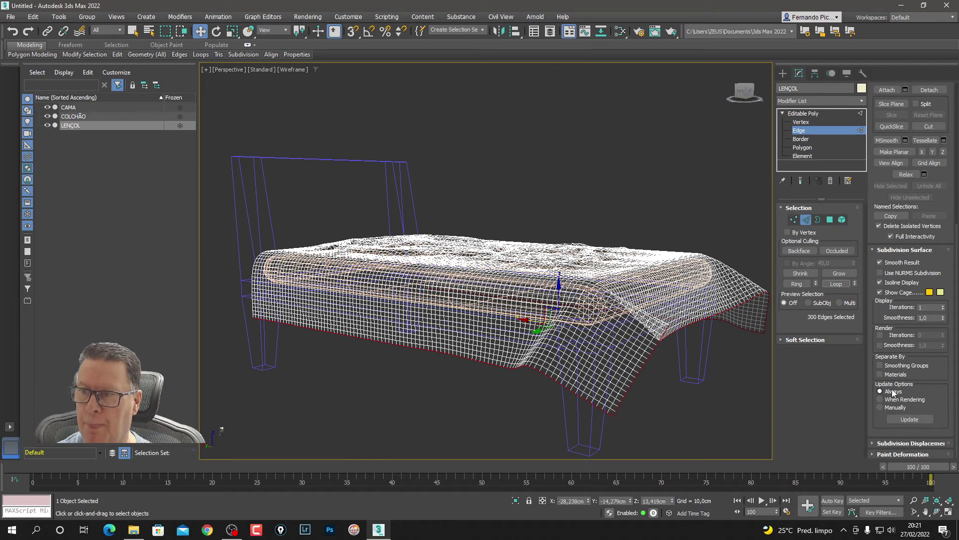
scroll(892, 393, up, 1)
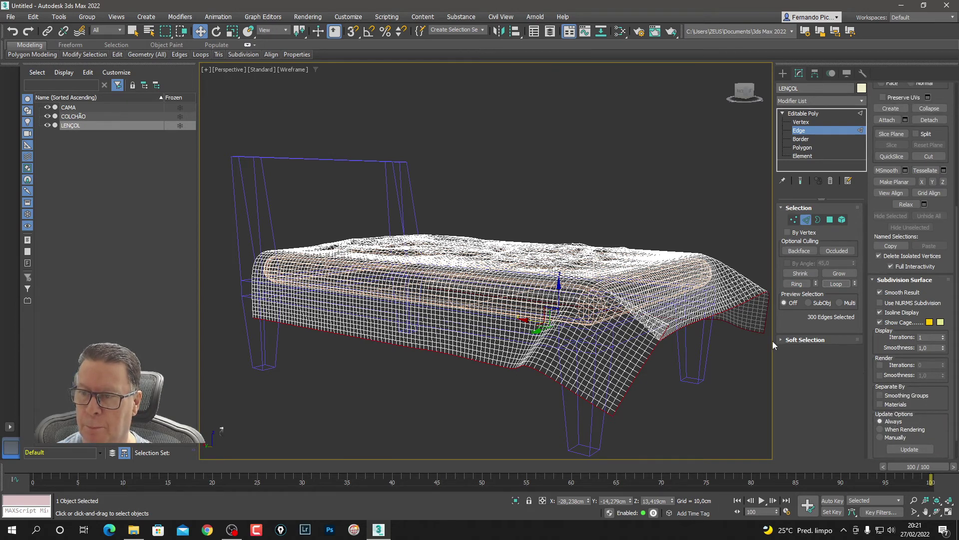
scroll(824, 336, up, 3)
scroll(889, 295, up, 5)
scroll(917, 264, up, 1)
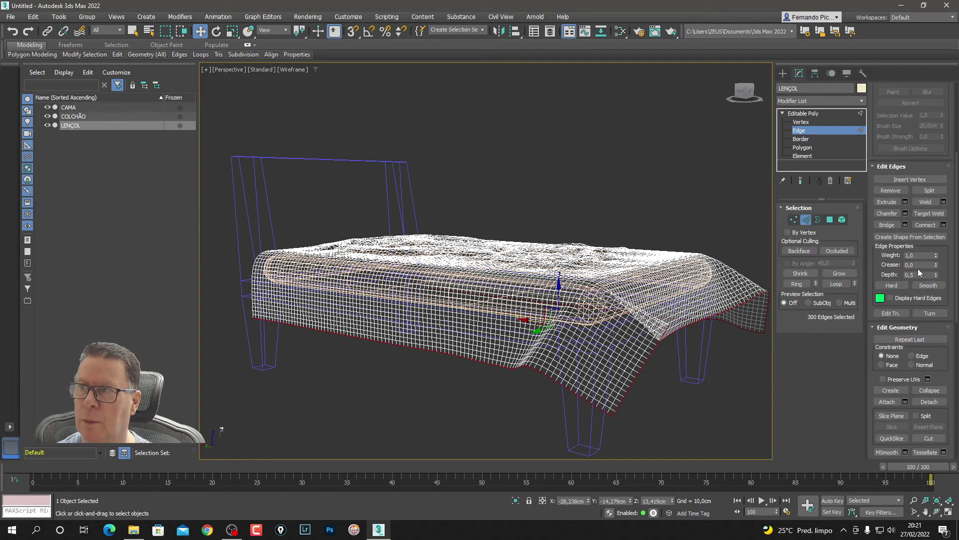
scroll(918, 271, up, 1)
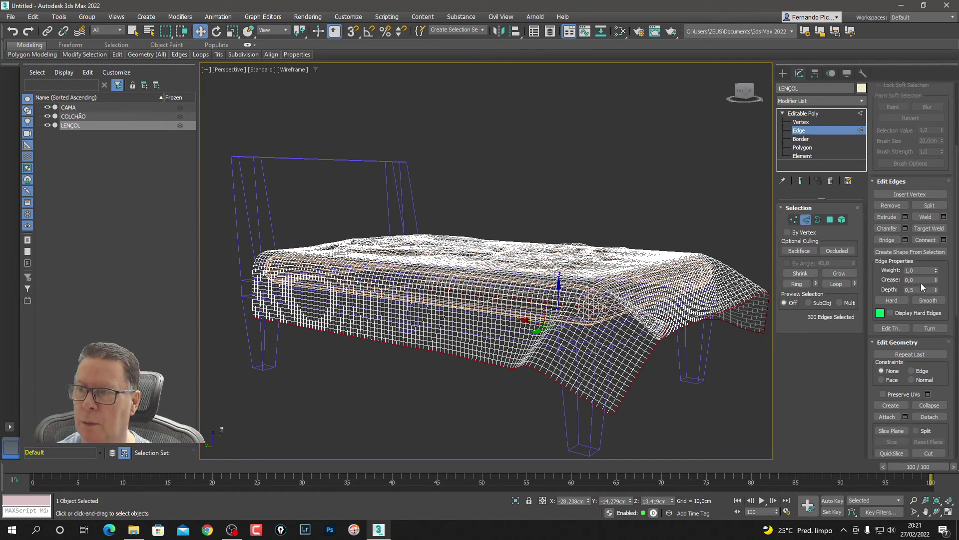
Step: Create the spline Shape001 from the selected hem edges and return to shaded view
click(909, 252)
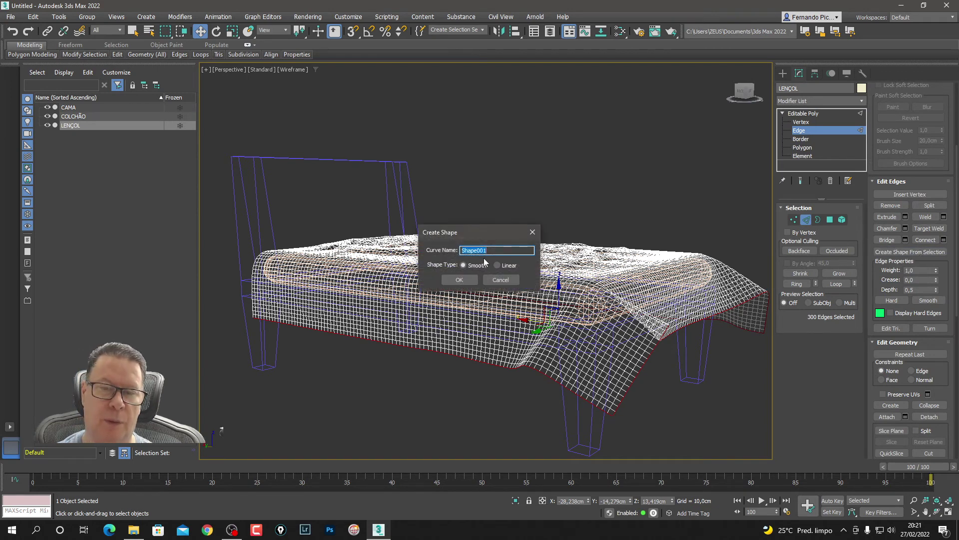
click(466, 281)
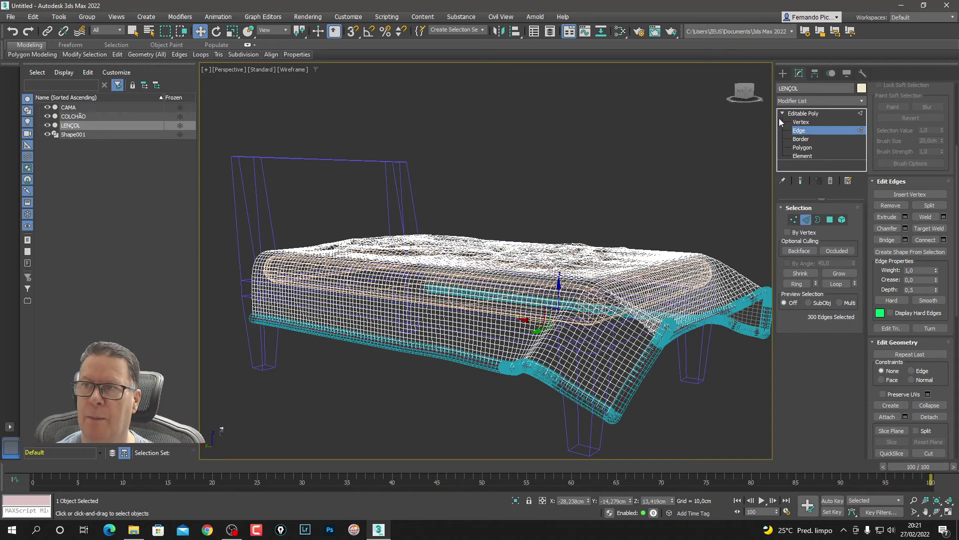
click(782, 73)
click(678, 119)
key(F3)
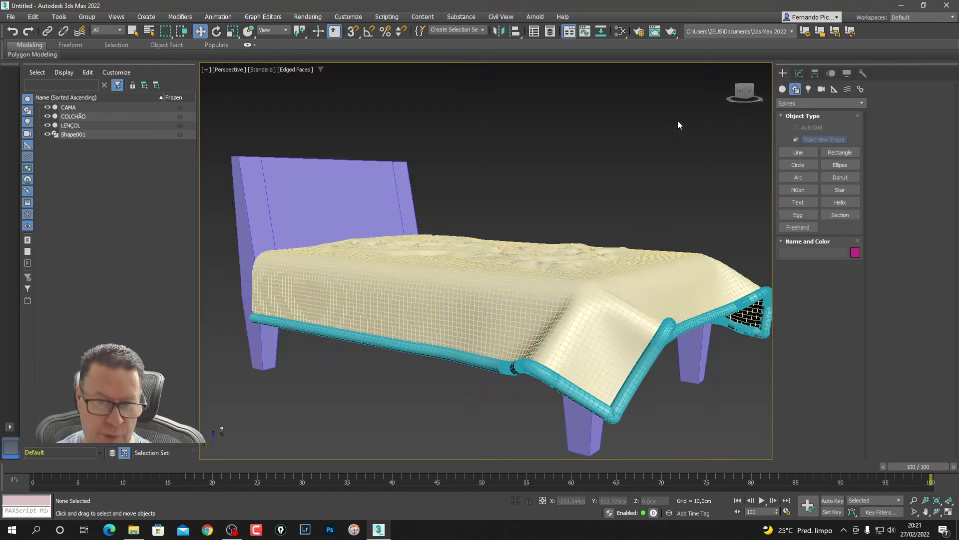
key(F4)
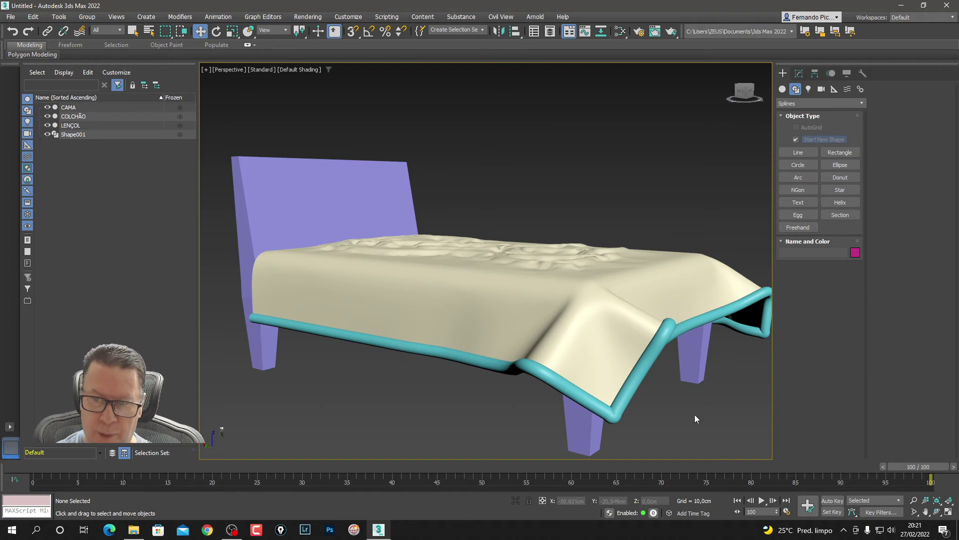
Step: Lower Shape001's rendering thickness to about 0.649 cm
click(640, 372)
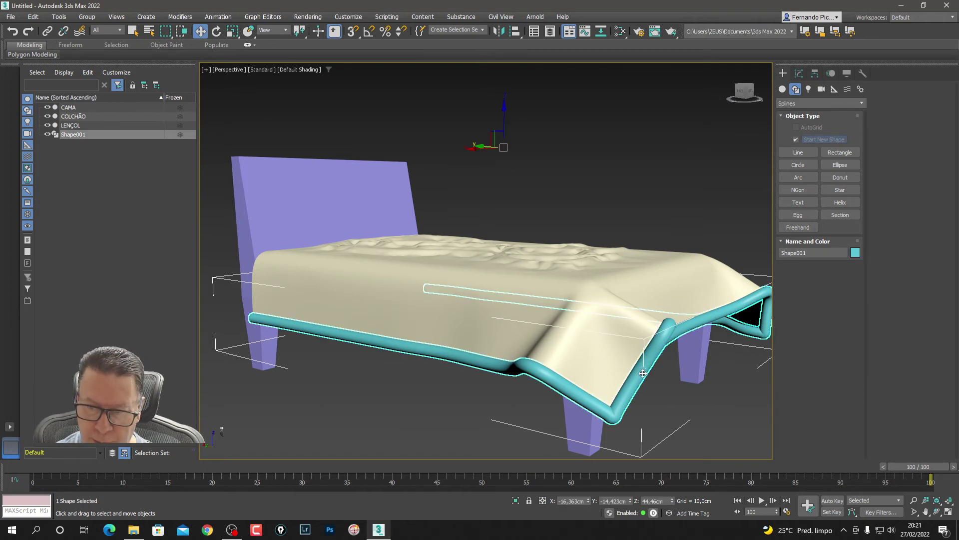
click(799, 73)
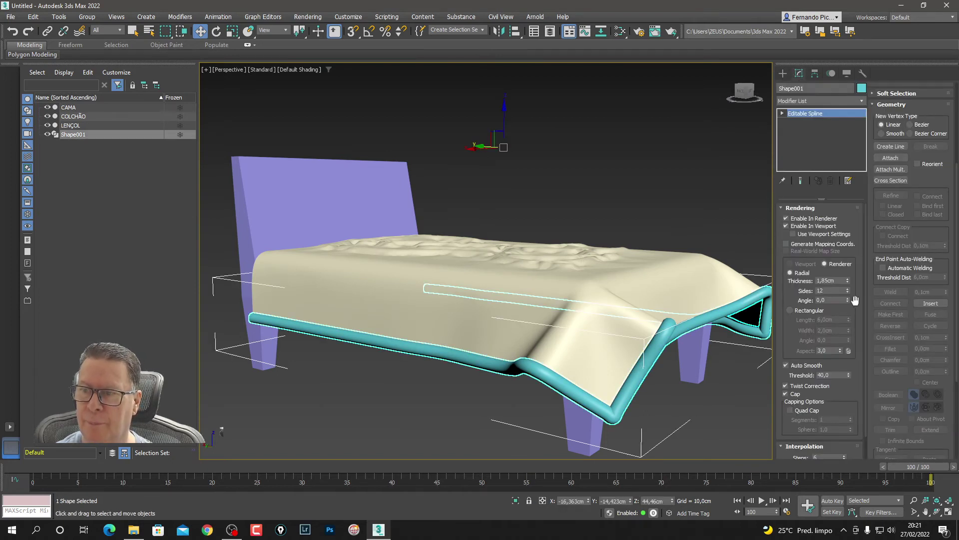
drag(848, 280, 854, 318)
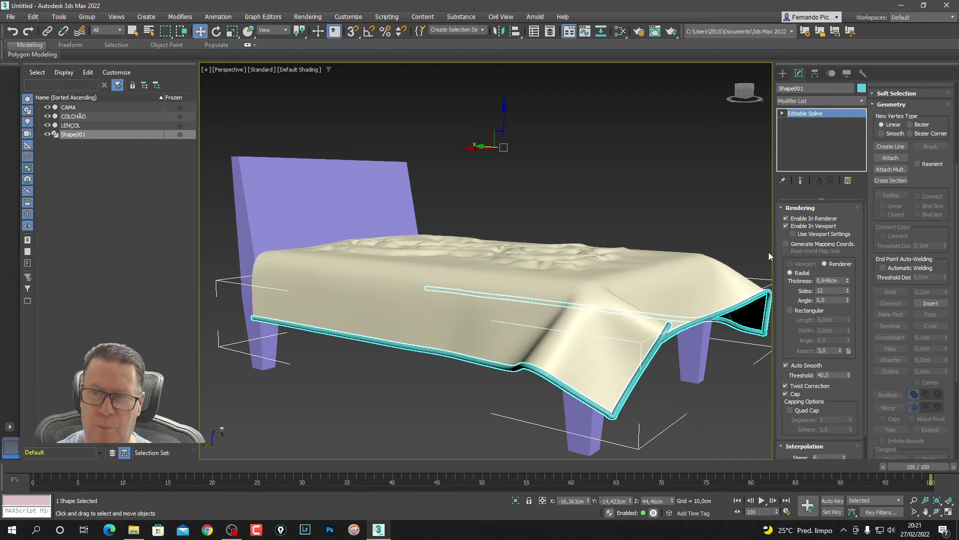
click(707, 209)
Step: Convert the Shape001 piping to an Editable Poly from its right-click menu
scroll(388, 400, up, 5)
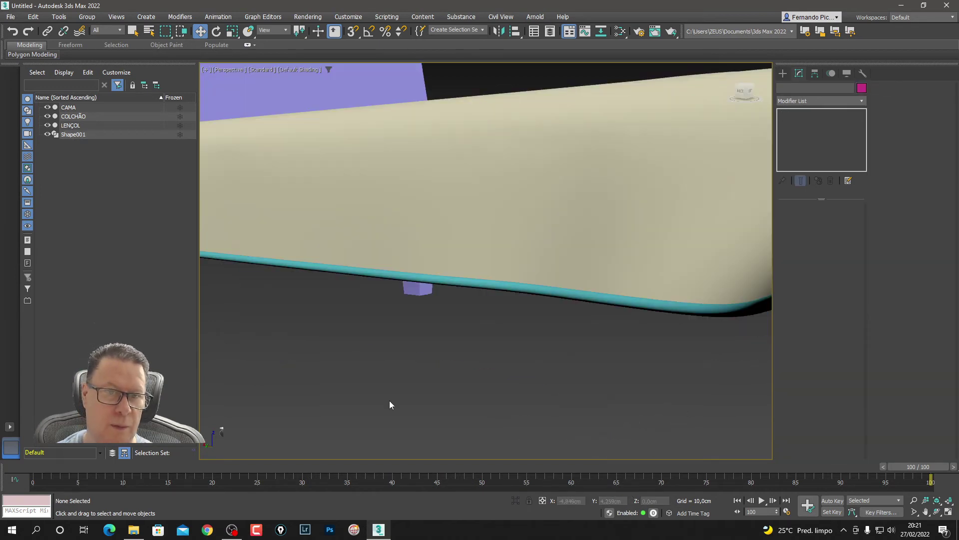
scroll(389, 400, down, 4)
scroll(395, 387, up, 5)
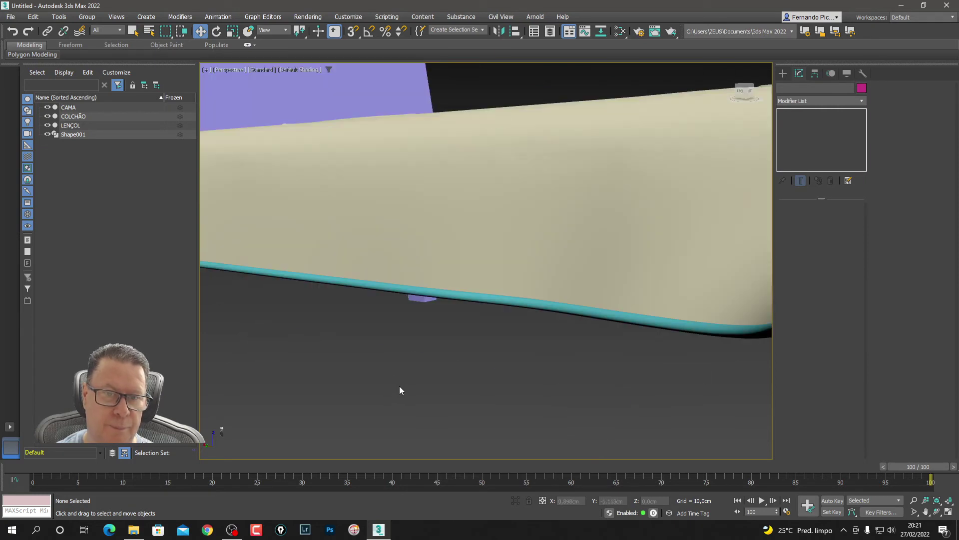
click(464, 234)
right_click(469, 296)
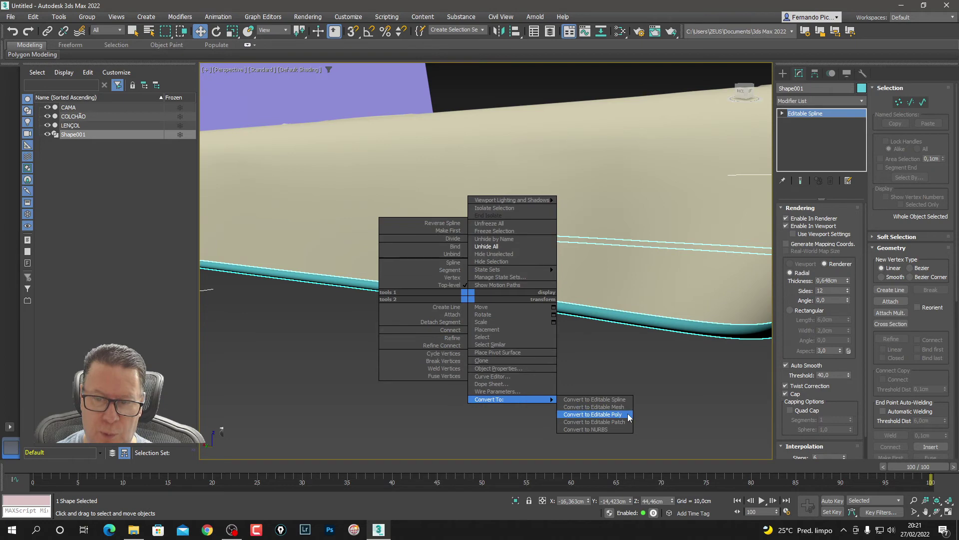
click(628, 416)
click(680, 408)
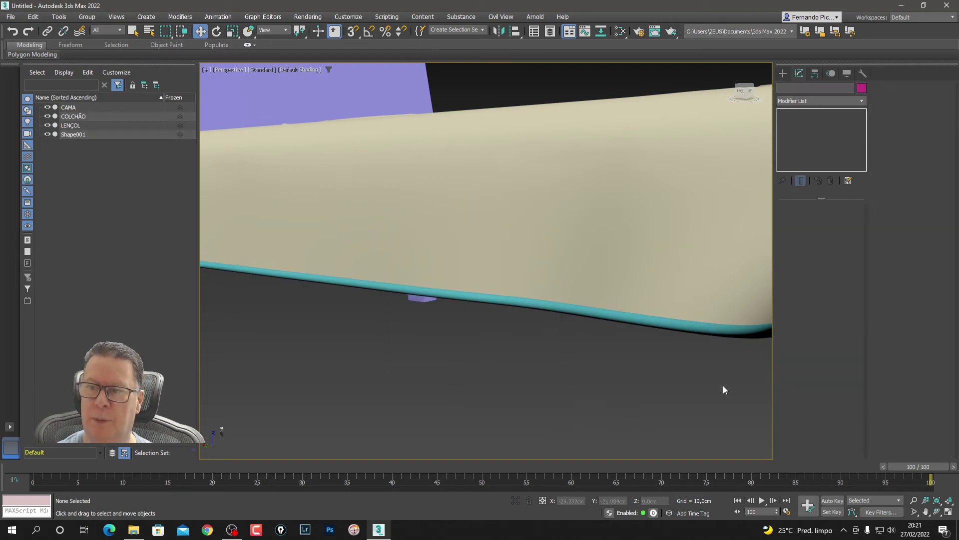
Step: Orbit, pan and zoom around the bed to inspect the piping along LENÇOL's hem
scroll(724, 379, down, 5)
scroll(727, 381, down, 3)
alt+middle_drag(715, 379, 629, 251)
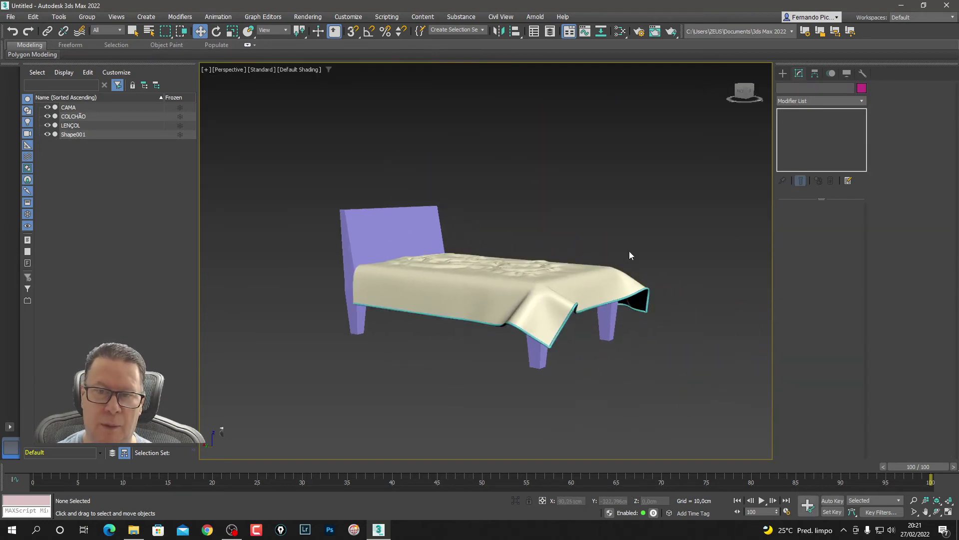
click(612, 280)
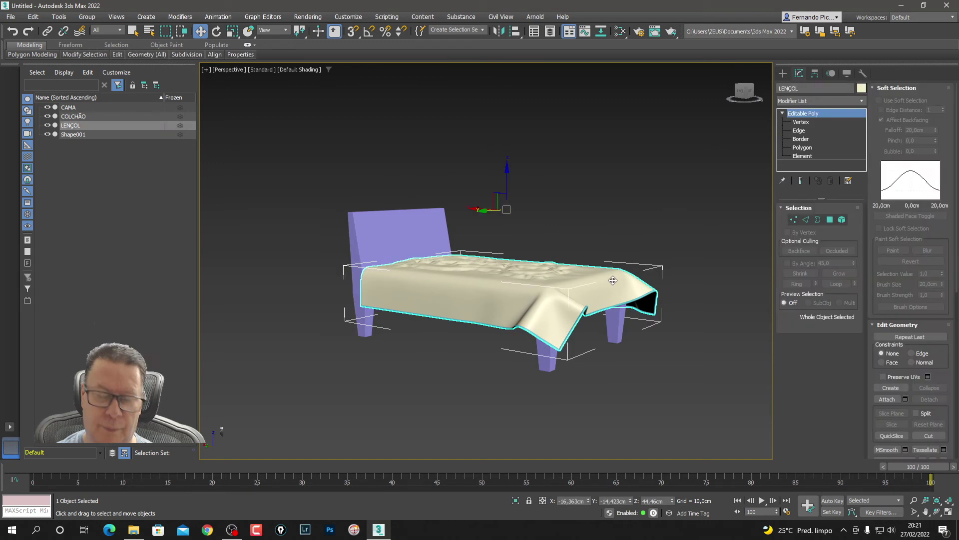
alt+middle_drag(650, 269, 669, 294)
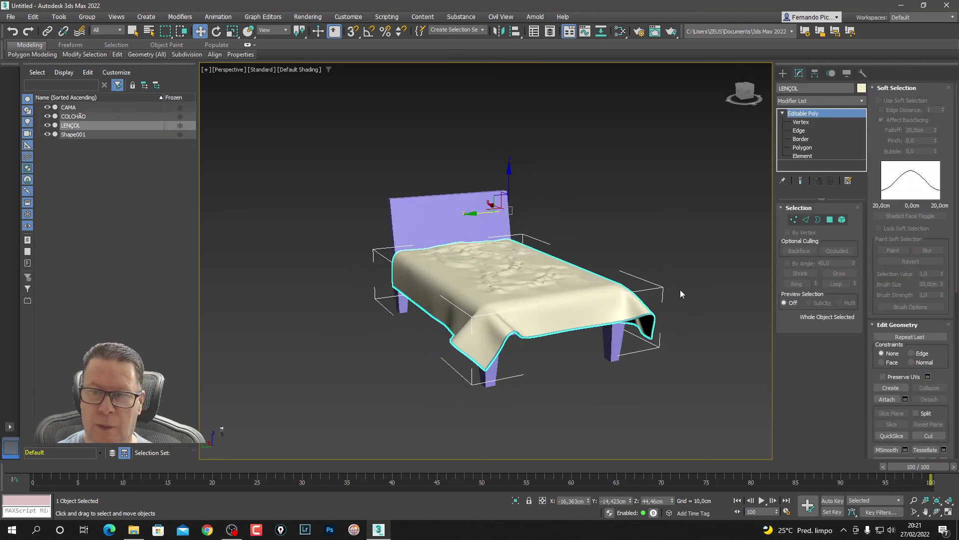
scroll(679, 289, up, 2)
click(678, 297)
scroll(680, 327, up, 3)
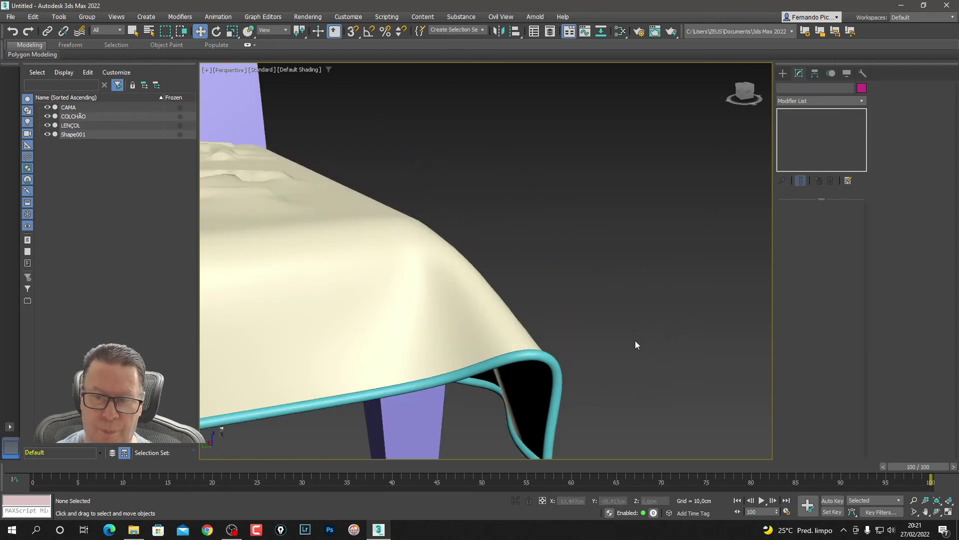
middle_drag(636, 342, 675, 258)
scroll(679, 266, down, 5)
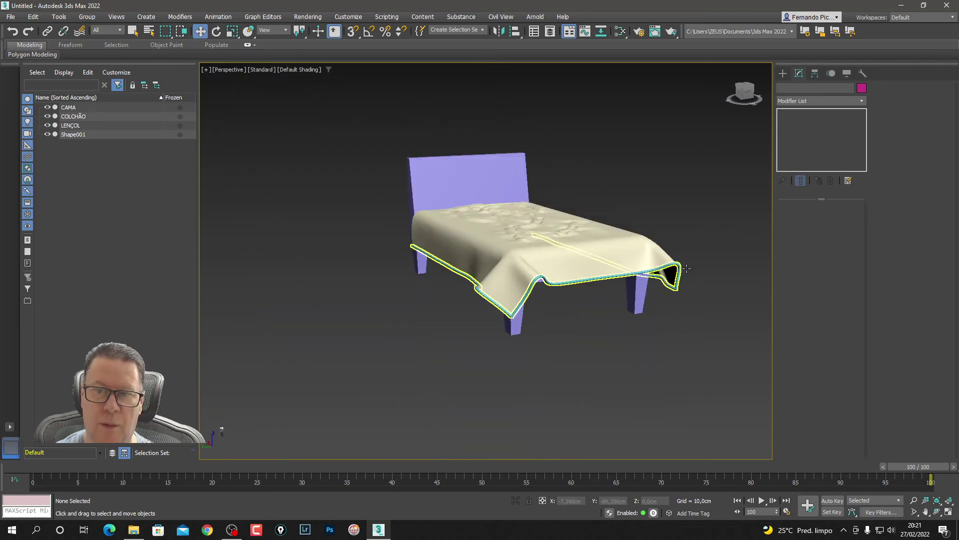
scroll(579, 286, up, 1)
Step: On LENÇOL, add and then delete a CreaseSet modifier, then add Noise above Editable Poly
click(554, 265)
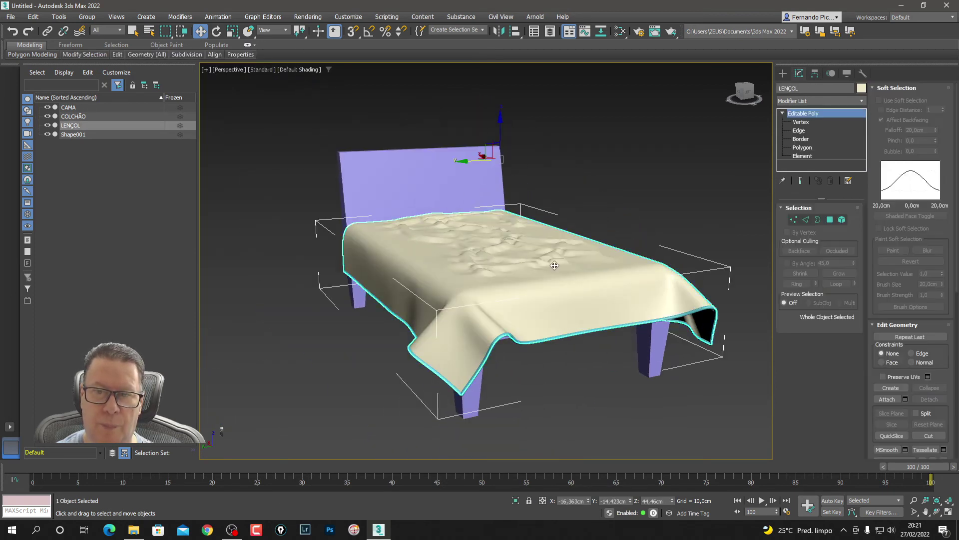
click(858, 101)
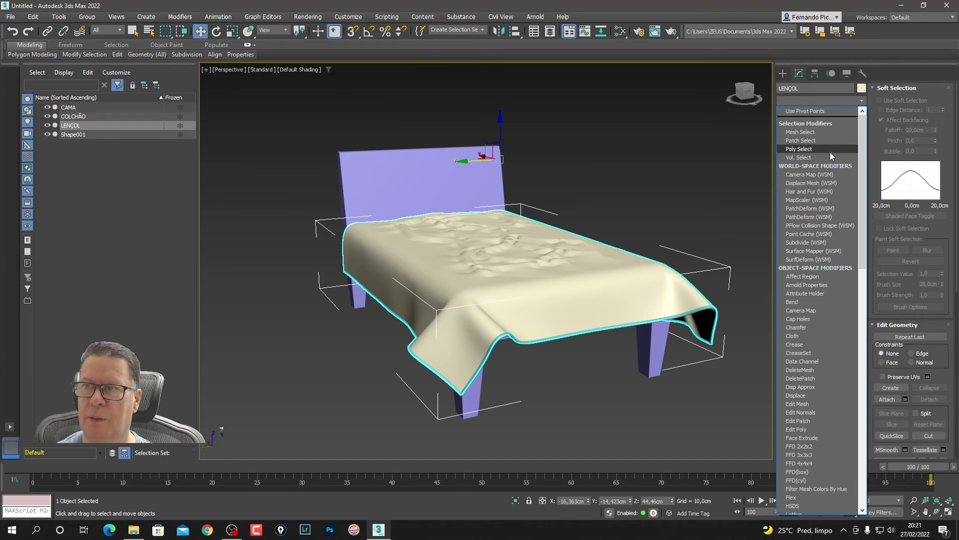
click(841, 350)
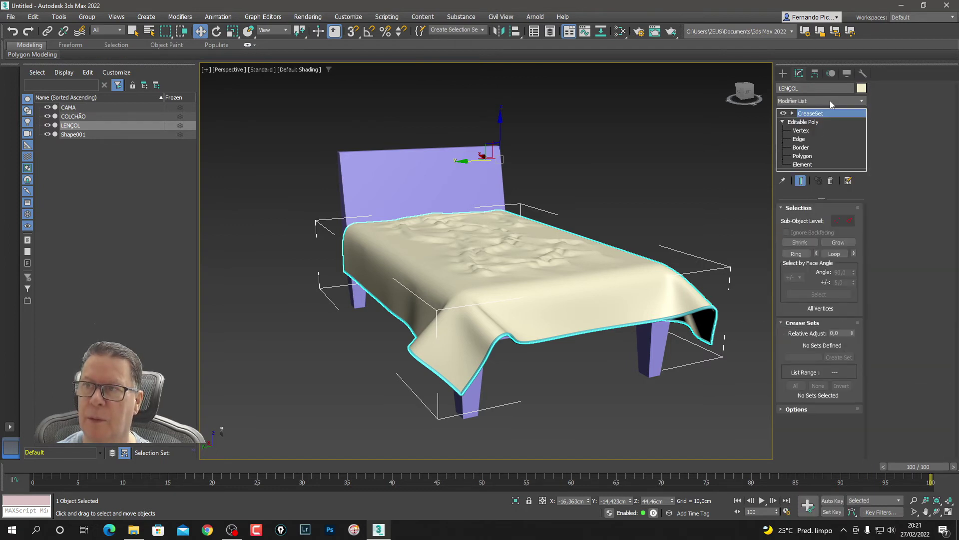
key(1)
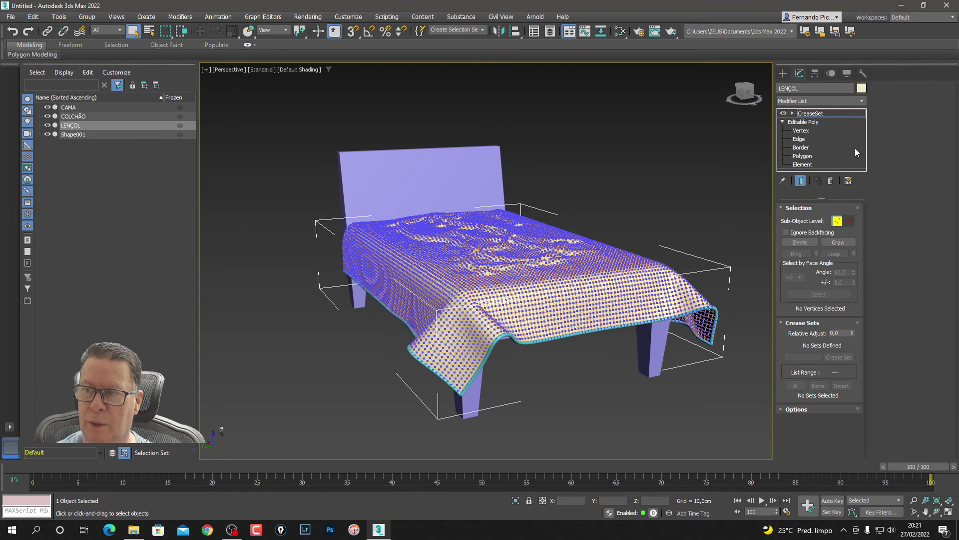
click(830, 181)
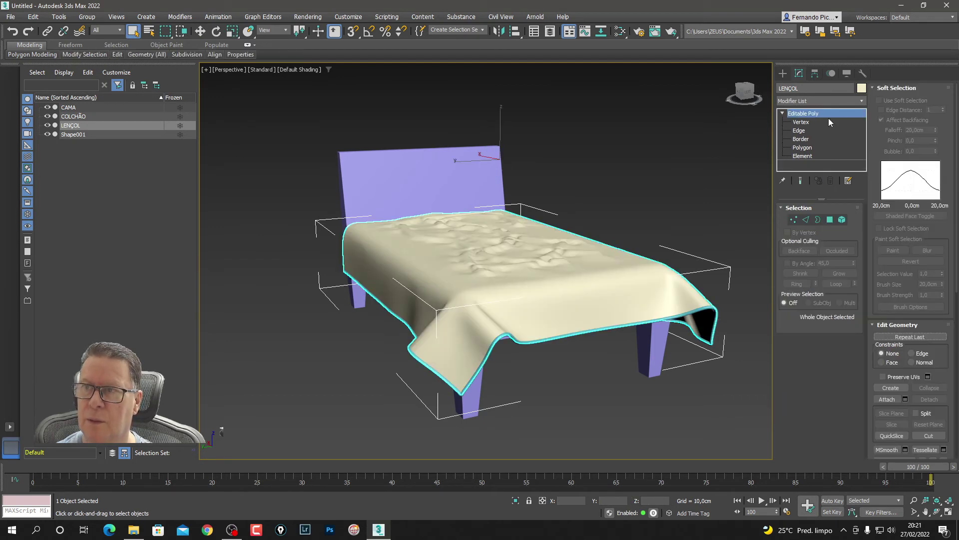
click(844, 100)
key(n)
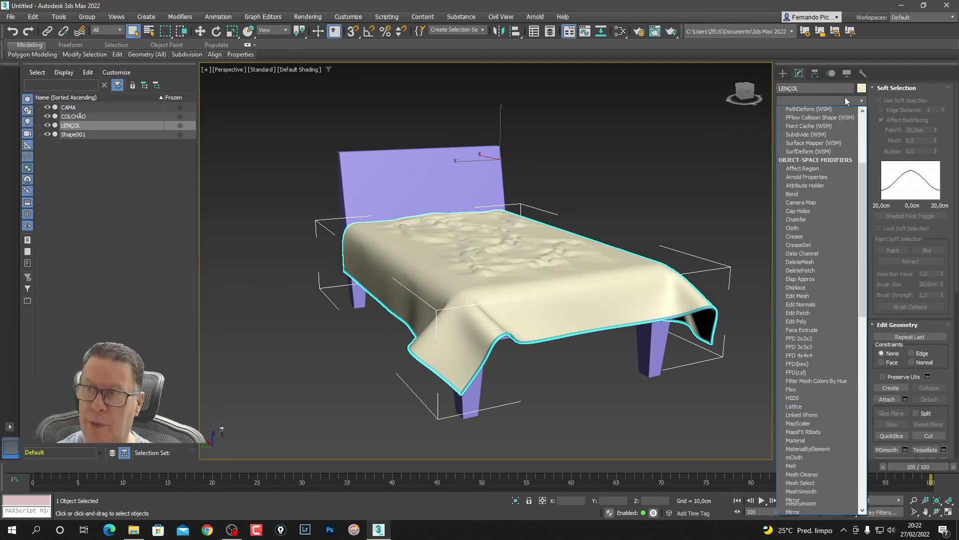
click(822, 110)
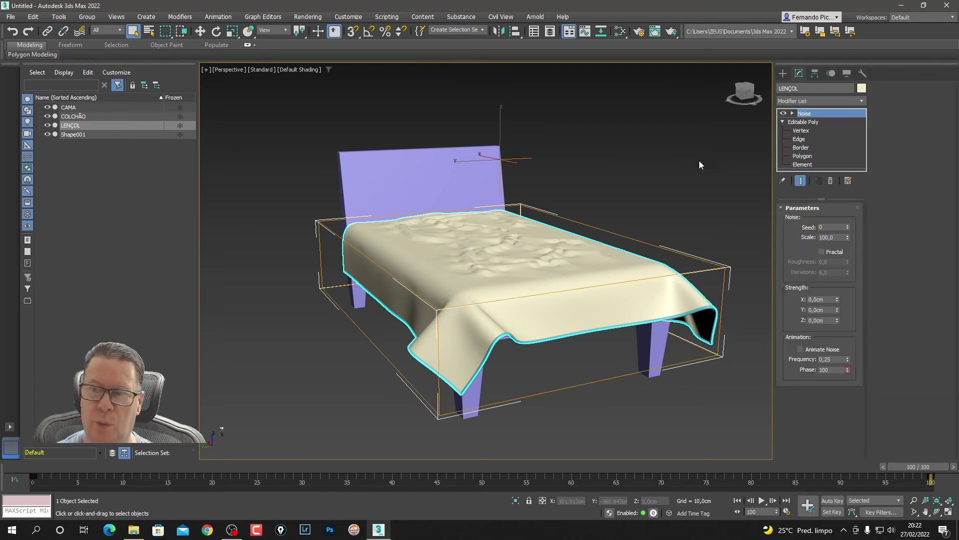
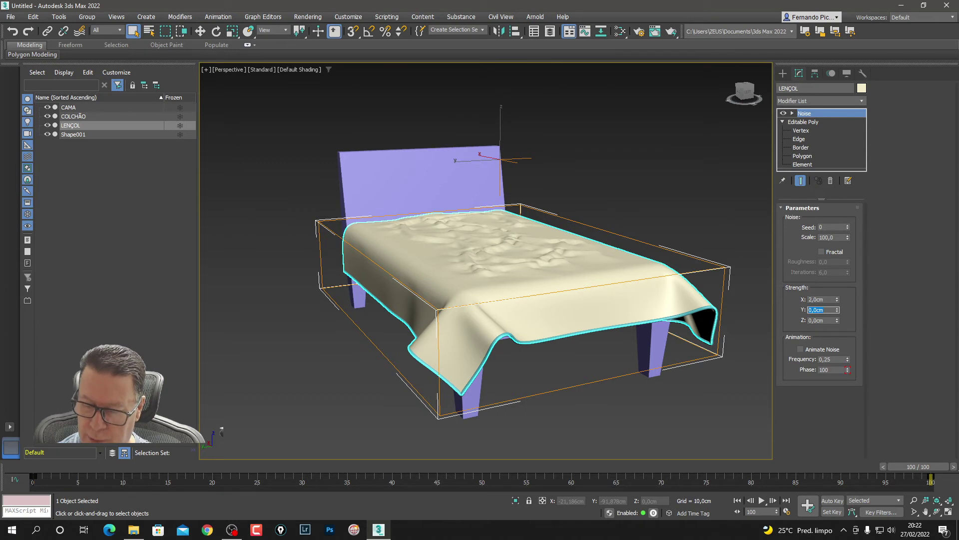
Step: Give LENÇOL's Noise 2 cm Y and Z strength, turn on Fractal, and set Scale to 14
text(2)
key(Tab)
text(2)
text(2)
key(Return)
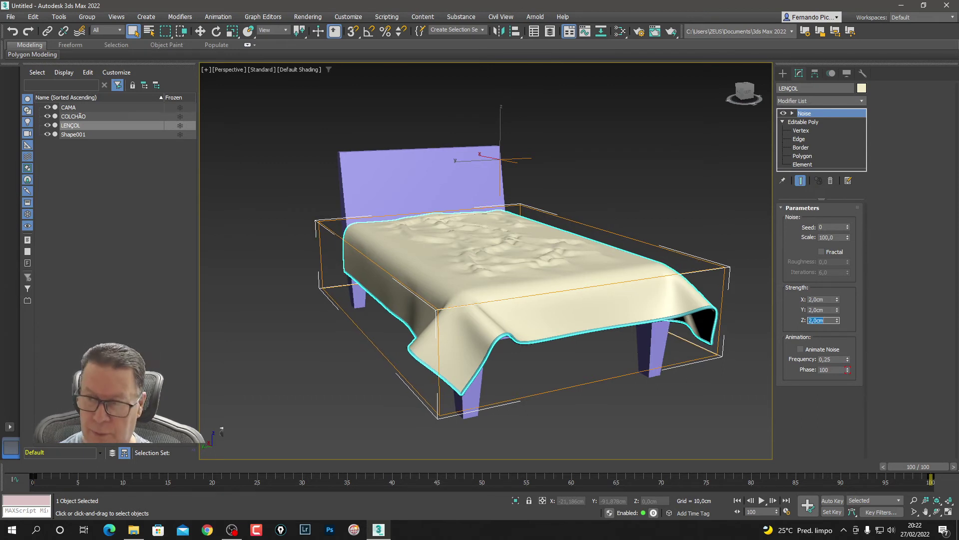
click(822, 252)
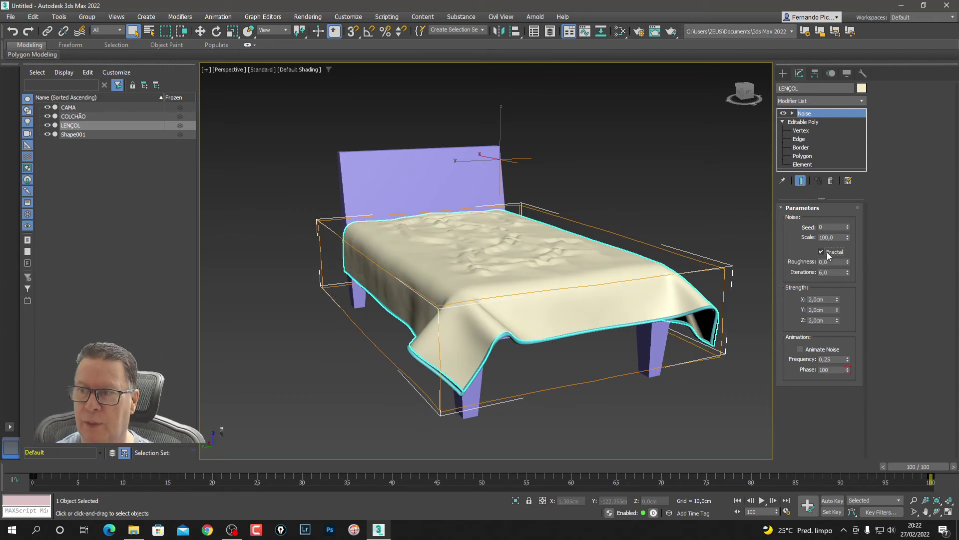
mouse_move(847, 238)
mouse_down()
mouse_move(858, 274)
mouse_move(869, 278)
mouse_up()
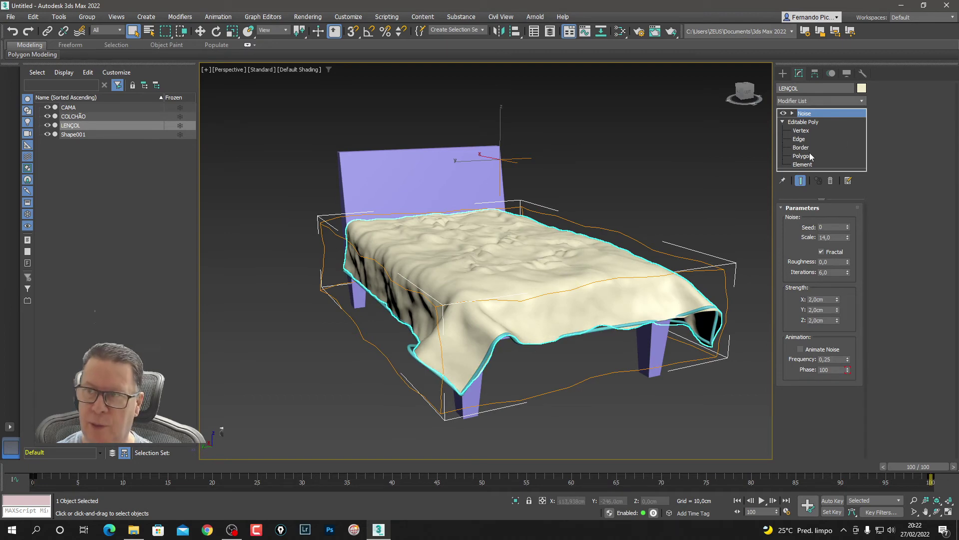
Step: Remove LENÇOL's Noise modifier and convert the edging Shape001 to Editable Poly
click(830, 182)
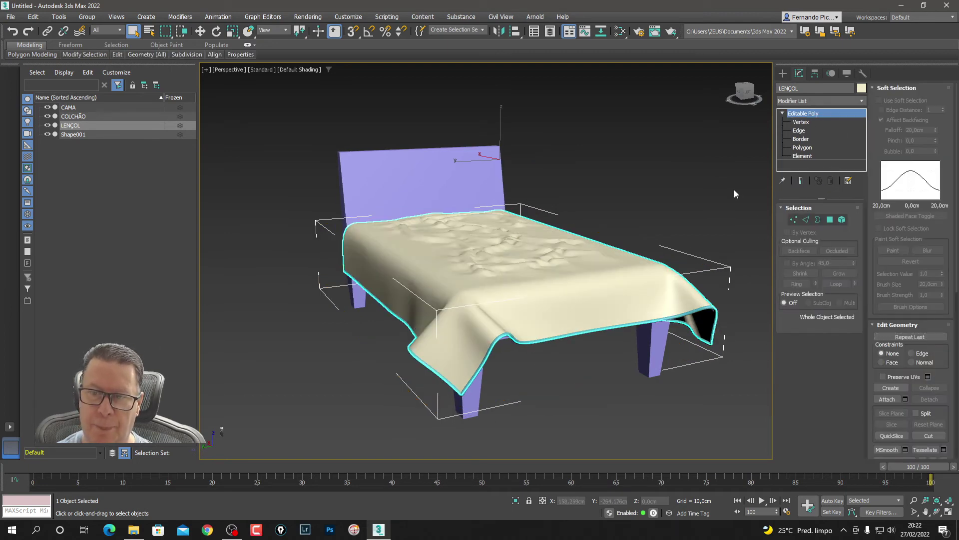
scroll(510, 373, up, 5)
click(482, 275)
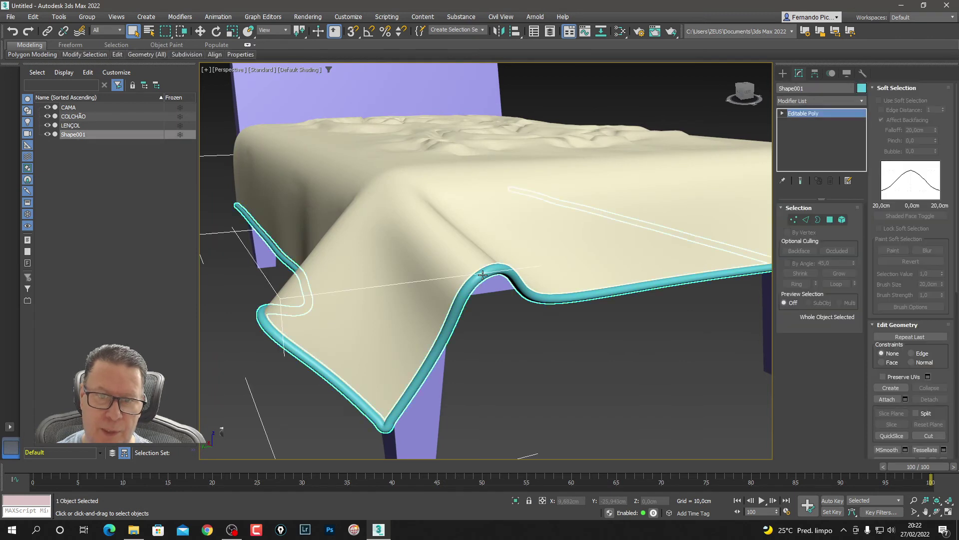
right_click(482, 275)
mouse_move(509, 376)
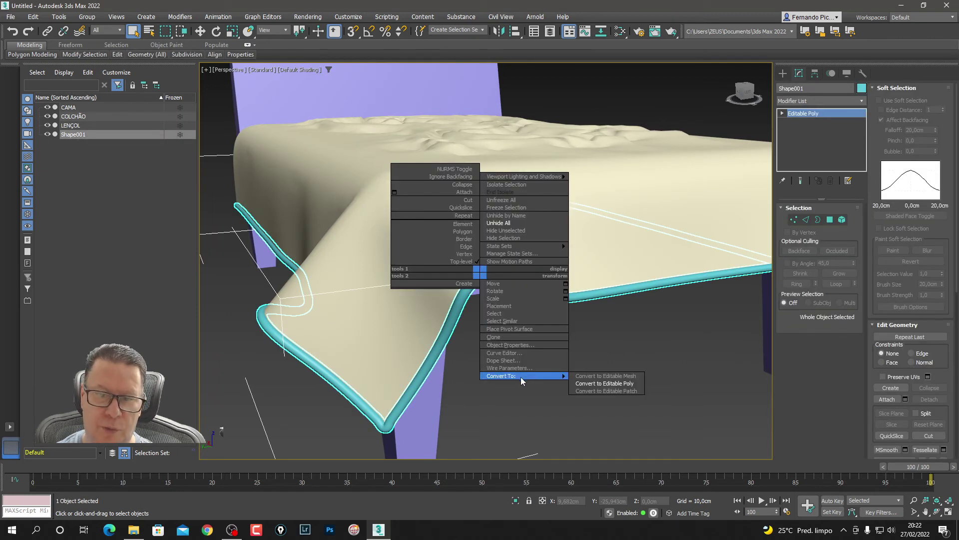
click(620, 387)
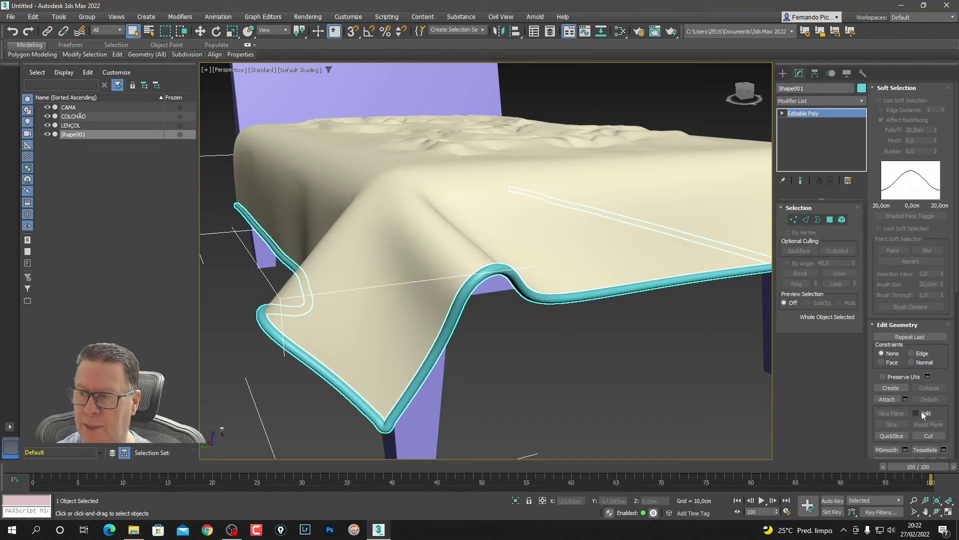
Step: Attach the LENÇOL sheet into Shape001 and add a new Noise modifier to the combined cloth
click(887, 399)
click(688, 239)
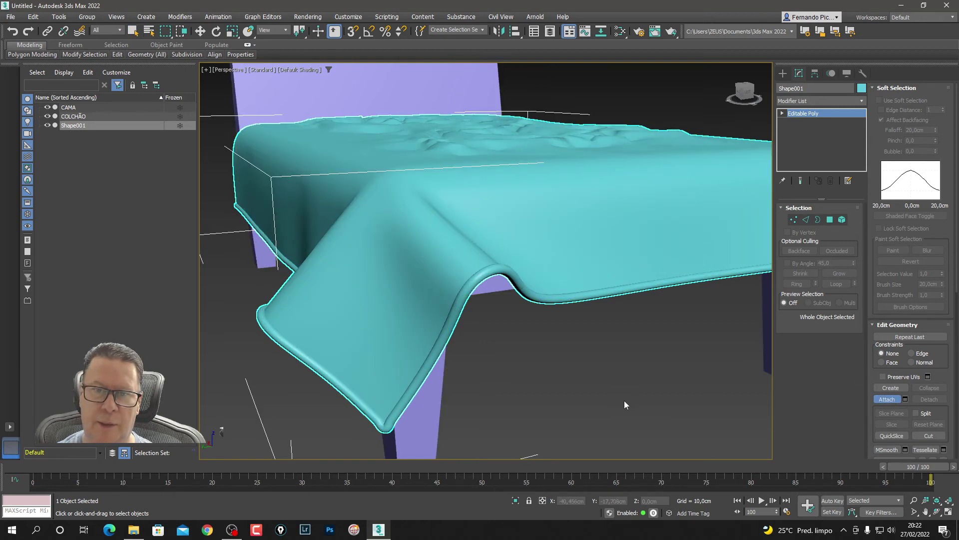
click(783, 72)
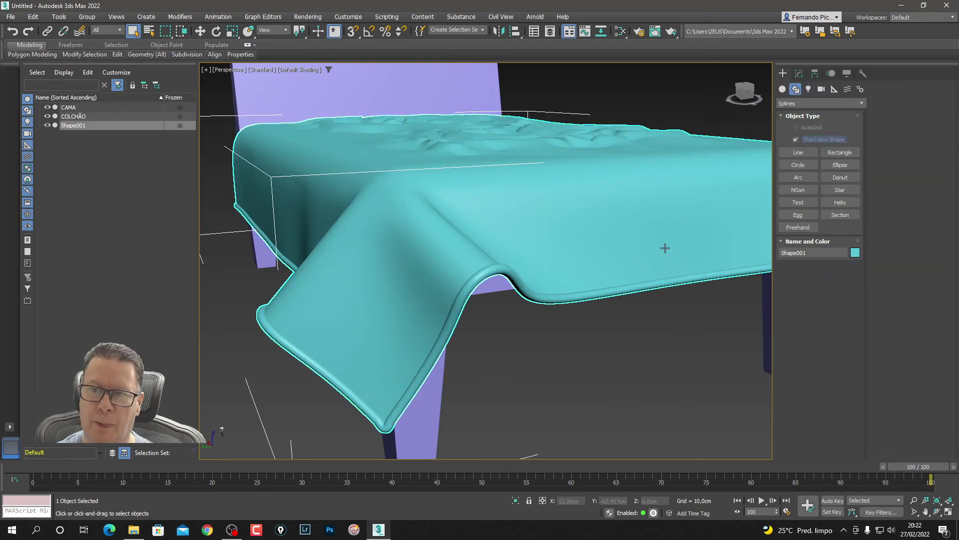
click(845, 100)
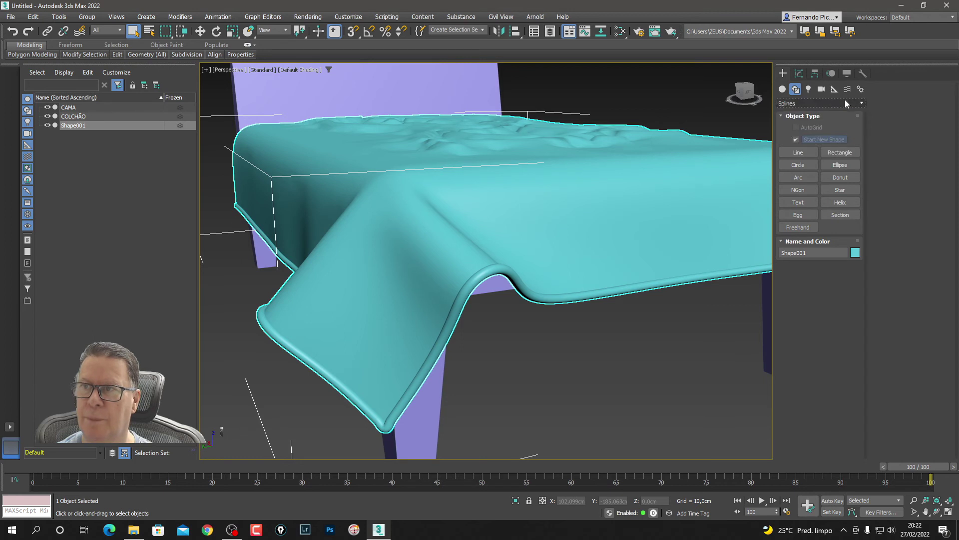
click(804, 74)
click(848, 103)
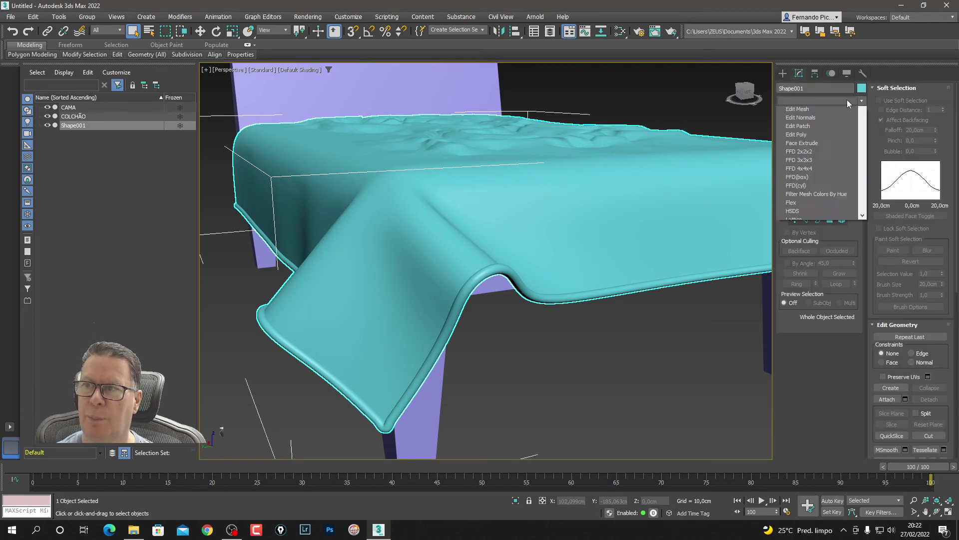
key(n)
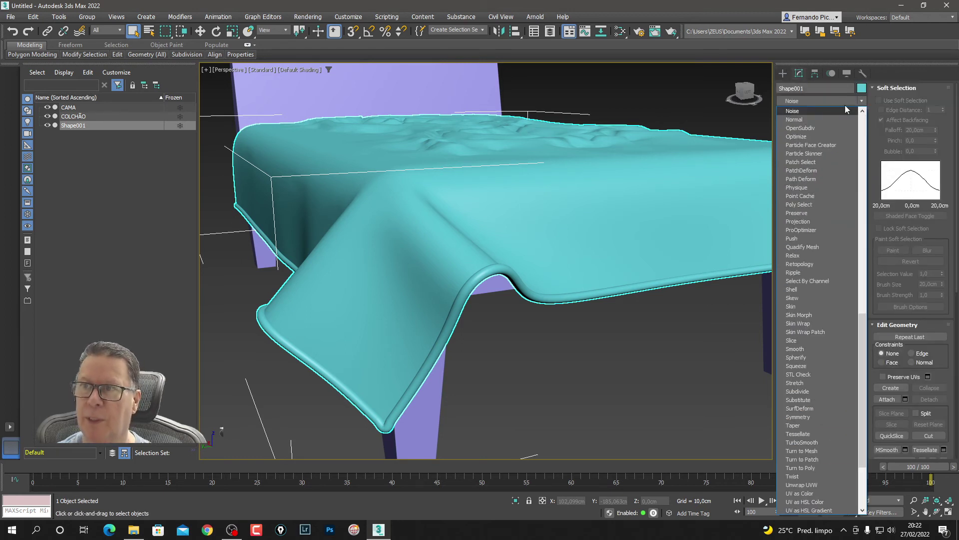
click(837, 117)
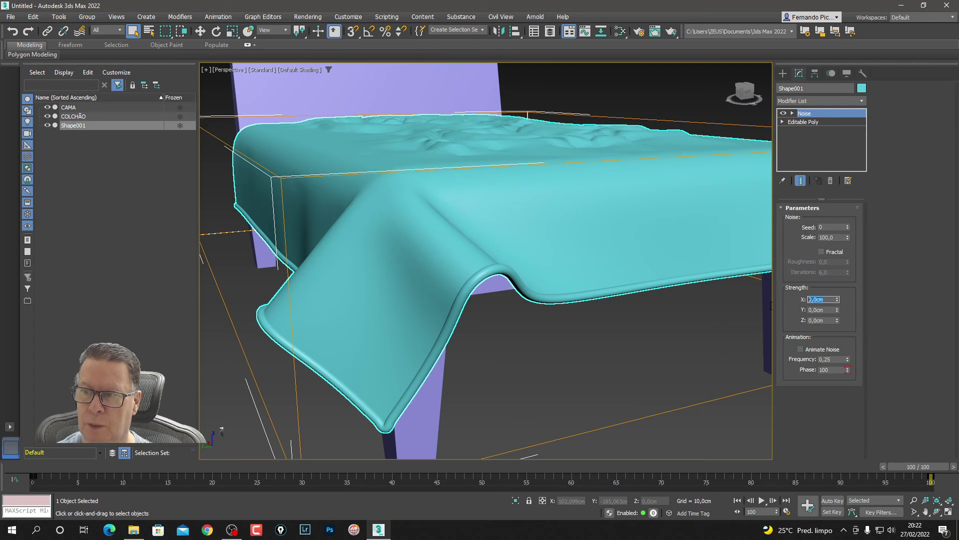
Step: Set the cloth's Noise strength to 2 cm on X, Y and Z, enable Fractal, and lower Scale to about 51
text(2)
key(Tab)
text(2)
key(Tab)
text(2)
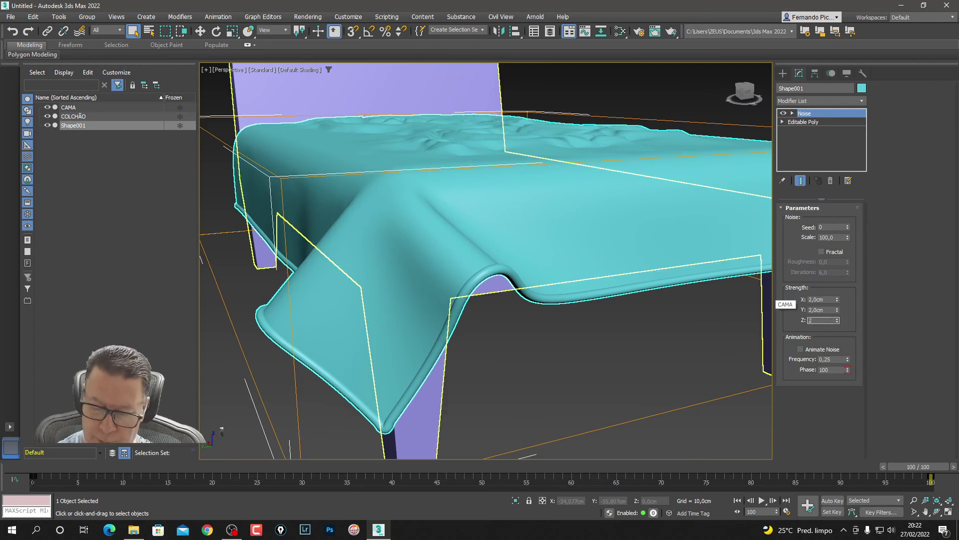
key(Return)
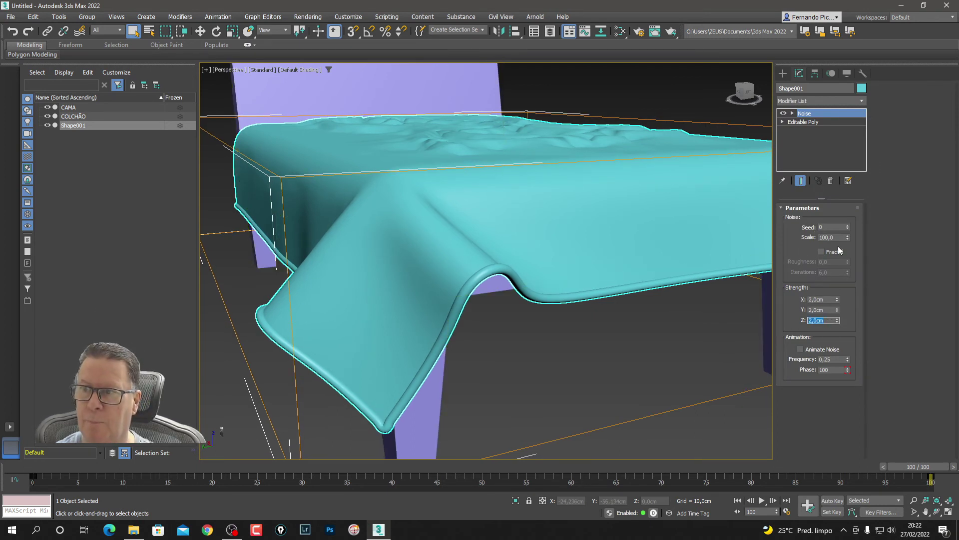
click(822, 251)
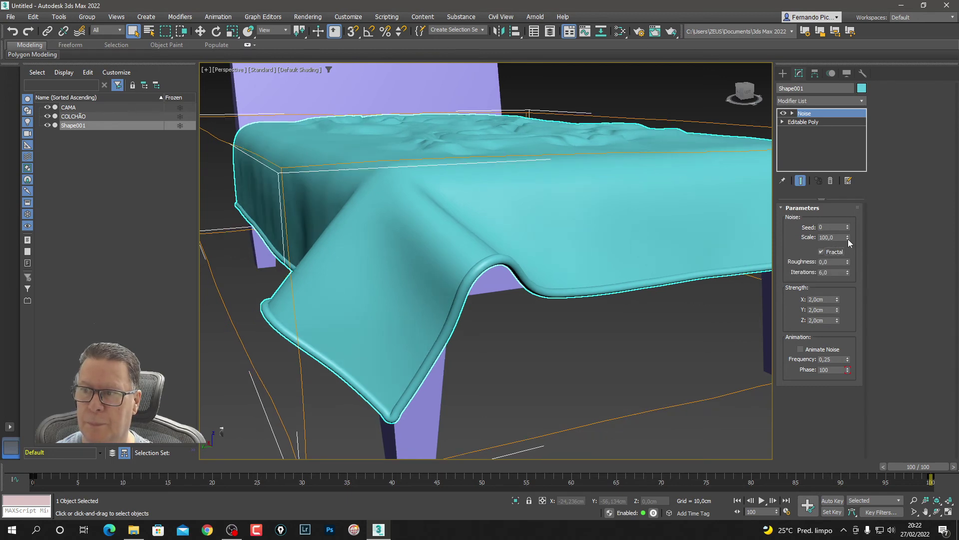
mouse_move(847, 237)
mouse_down()
mouse_move(854, 264)
mouse_move(849, 130)
mouse_move(871, 281)
mouse_up()
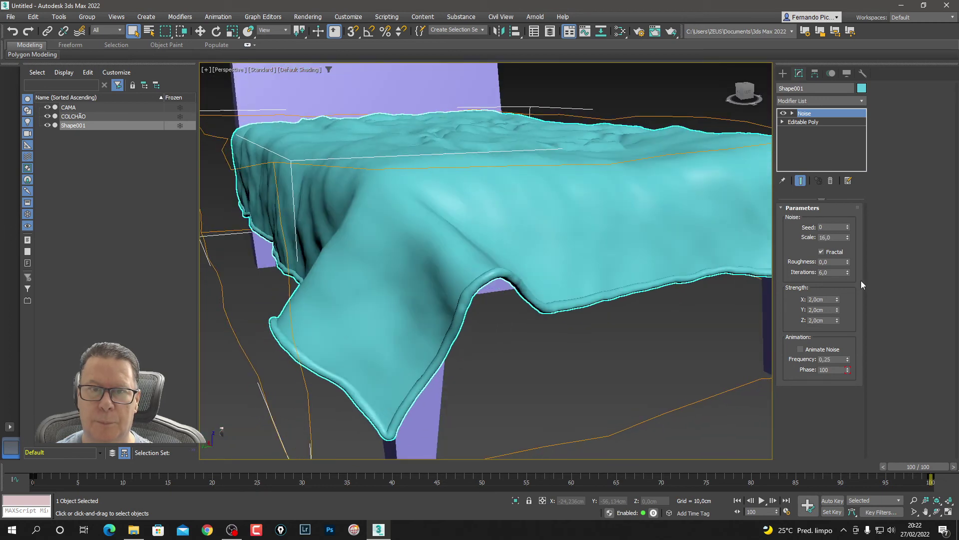
Step: Orbit to inspect the bed from above and raise the Noise scale to about 54
click(699, 329)
scroll(699, 328, down, 5)
scroll(664, 331, up, 2)
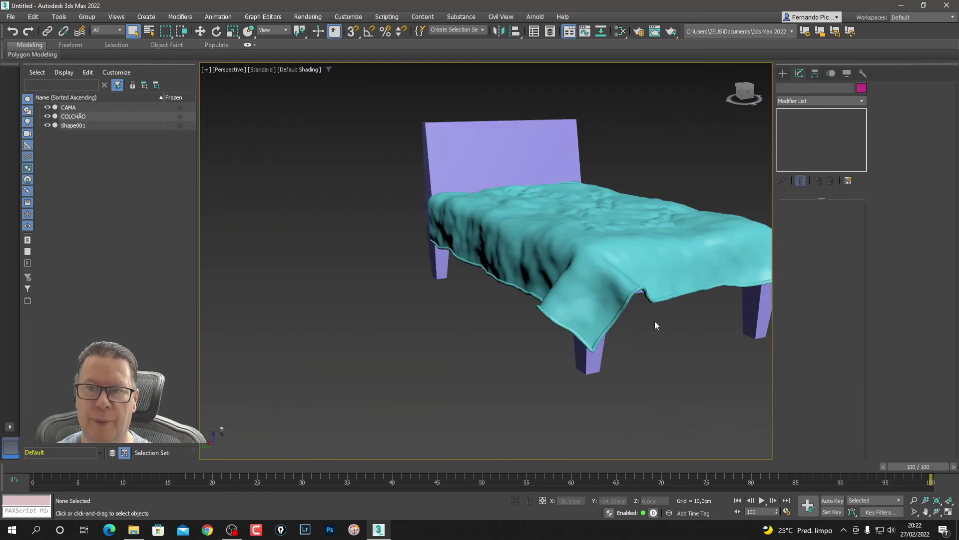
alt+middle_drag(654, 321, 501, 278)
click(586, 257)
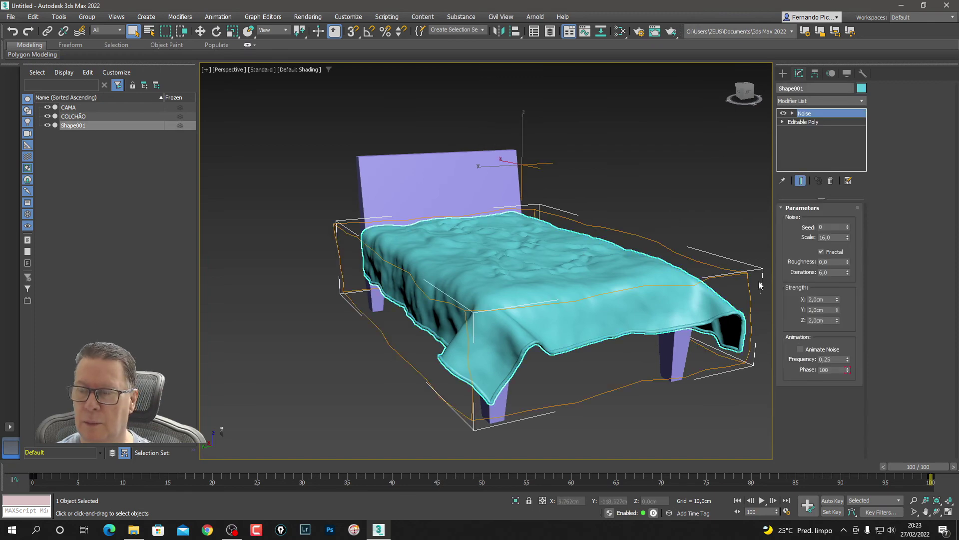
mouse_move(760, 286)
alt+middle_down()
mouse_move(574, 295)
mouse_move(568, 271)
alt+middle_up()
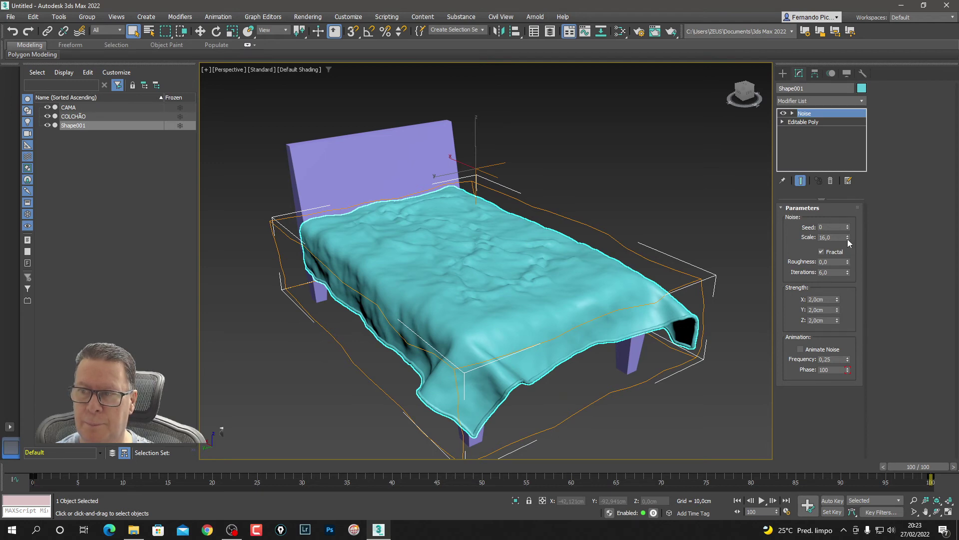
drag(847, 238, 851, 120)
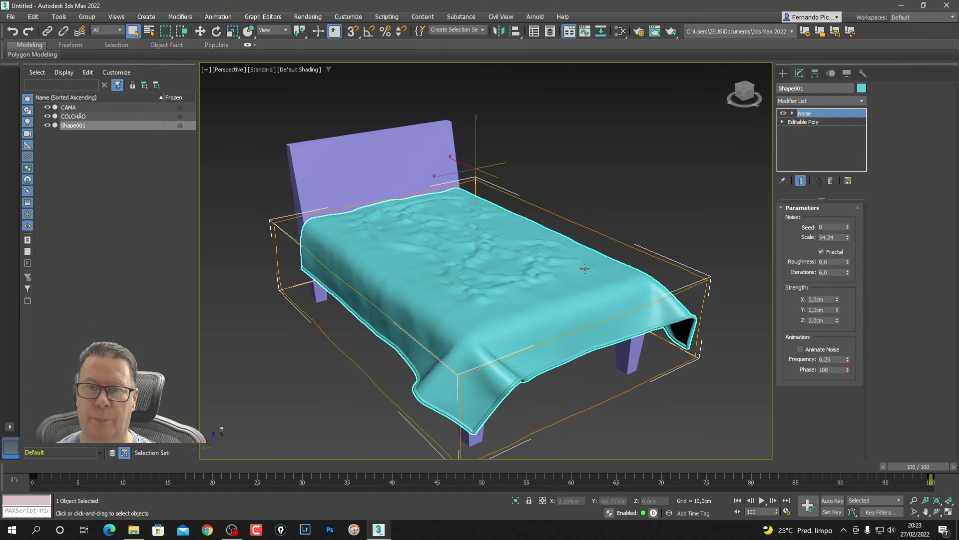
Step: Collapse the Noise into Shape001's Editable Poly and reselect the bed sheet
click(831, 182)
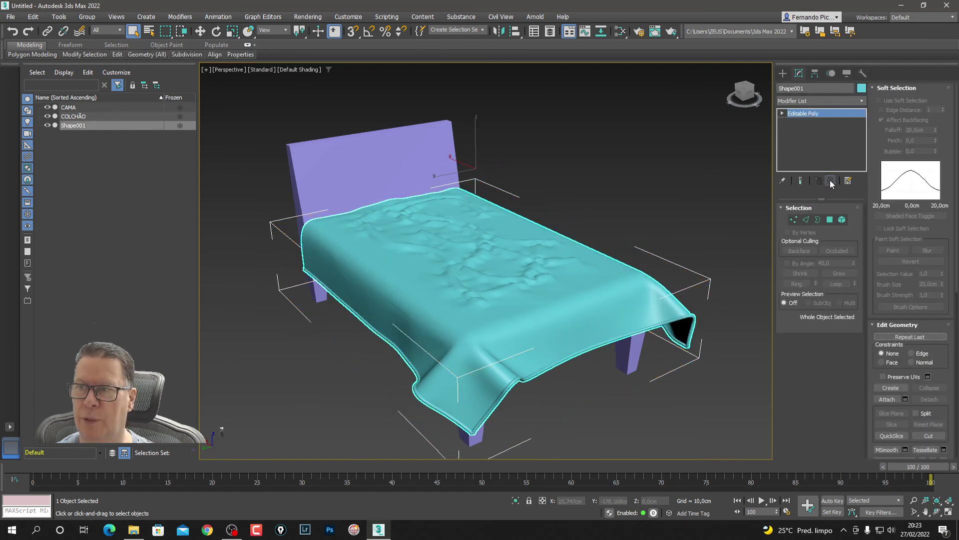
click(649, 231)
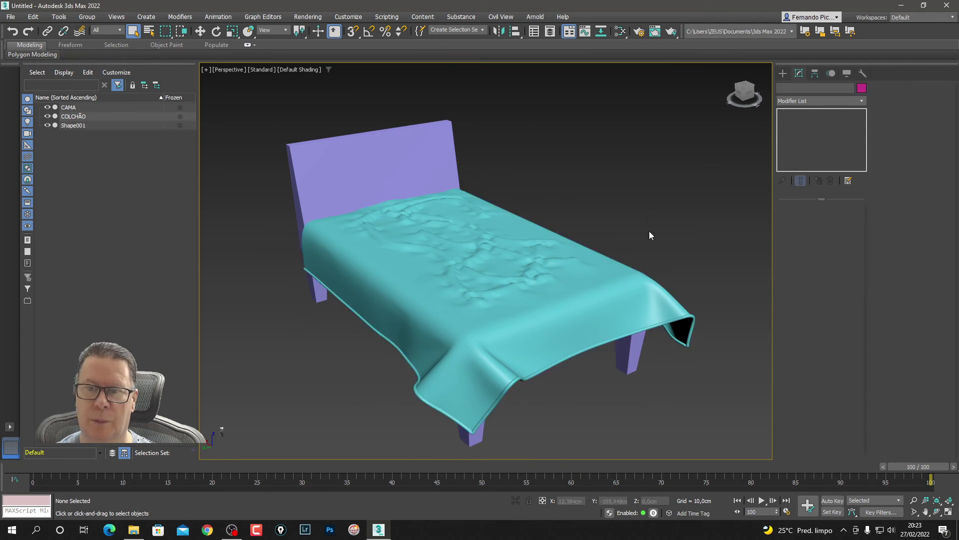
click(579, 284)
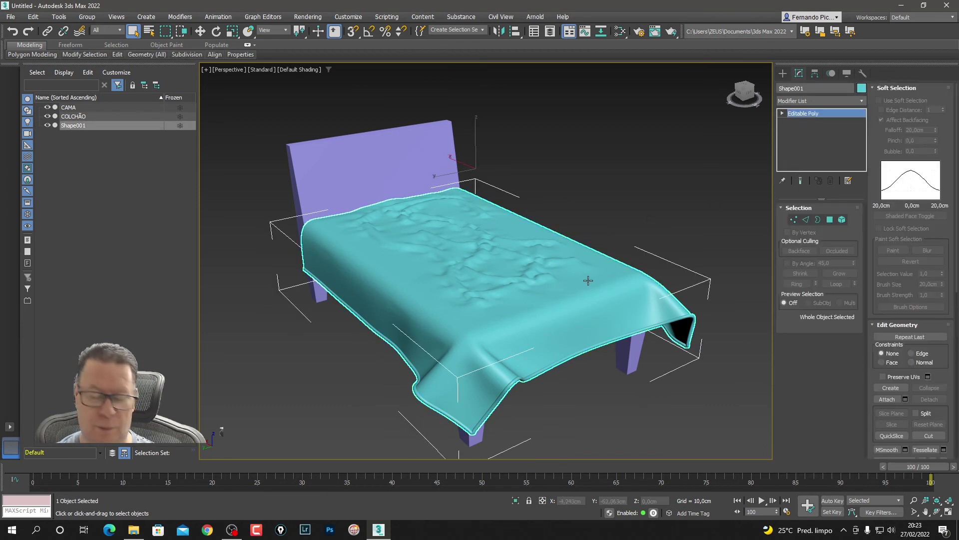
click(700, 205)
key(ctrl+z)
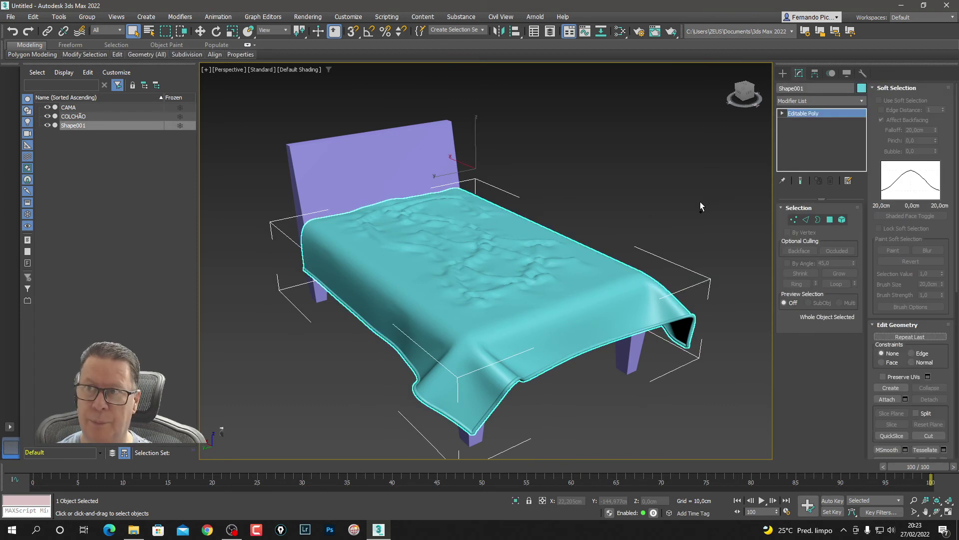
click(700, 206)
click(594, 296)
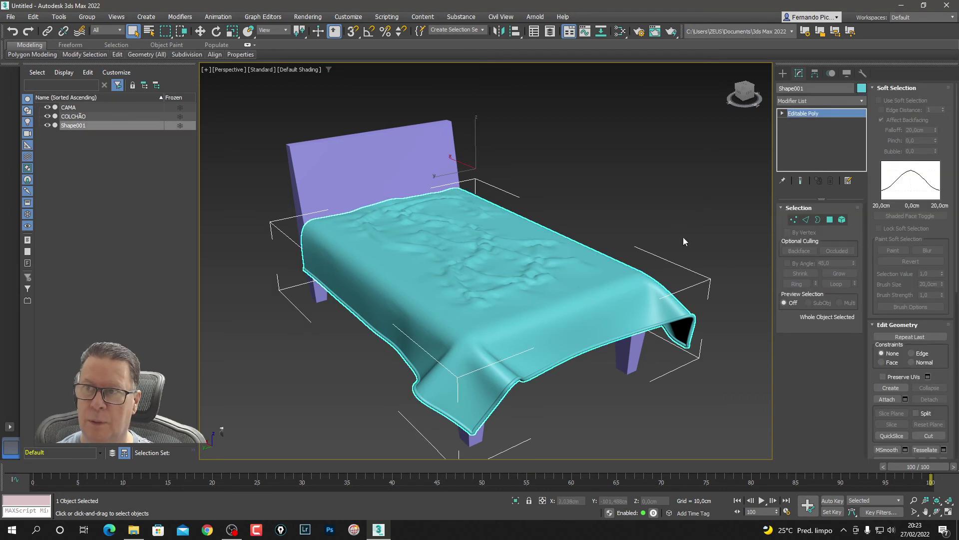
Step: Add a second Noise modifier with 2 cm X/Y/Z strength, Fractal on, and Scale 25
click(829, 101)
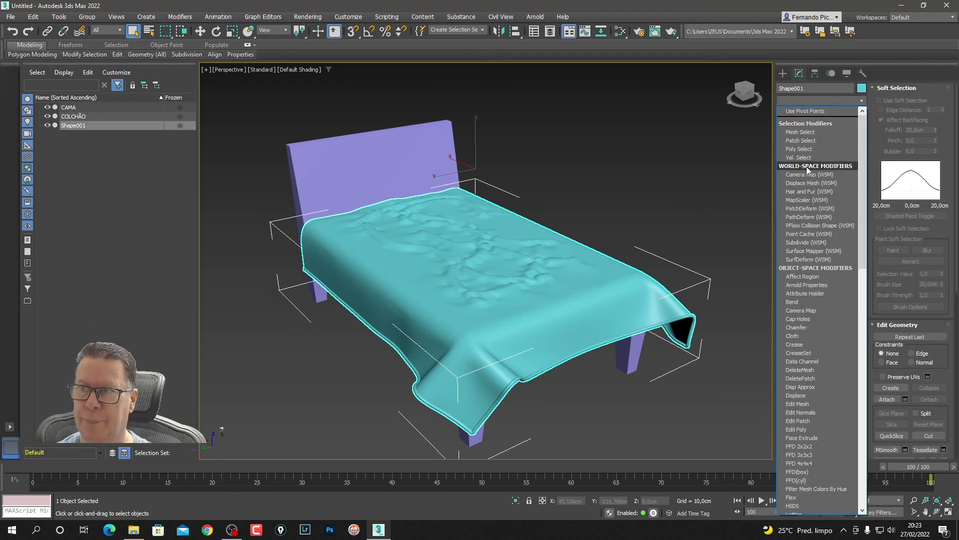
key(n)
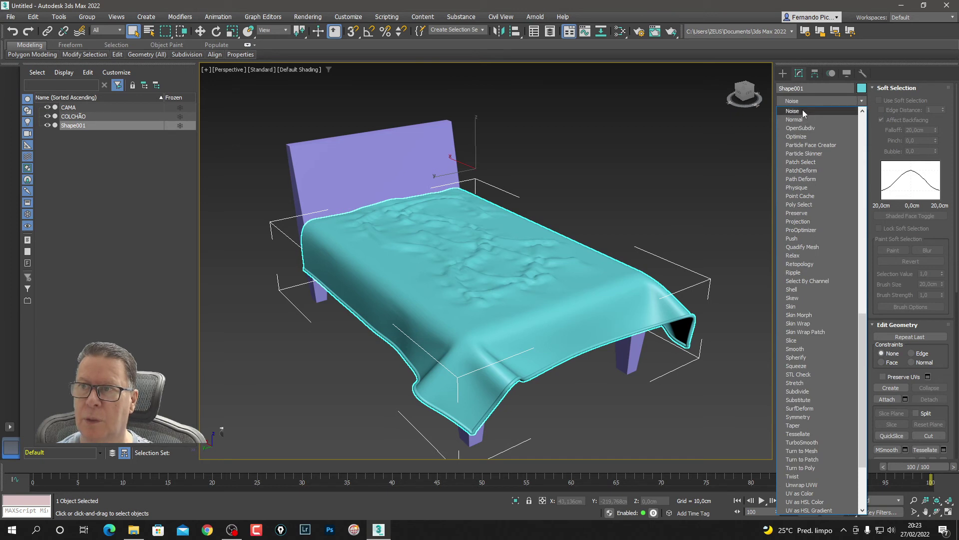
click(804, 114)
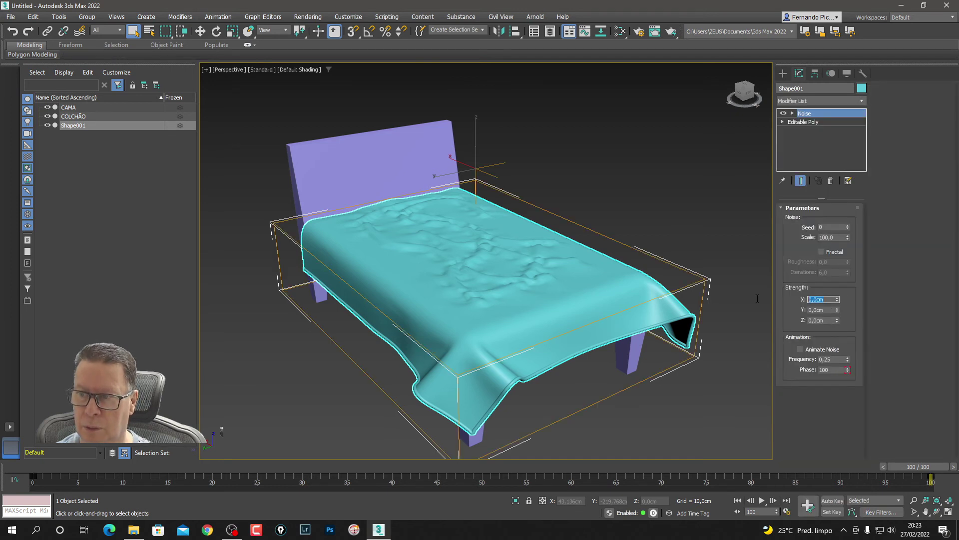
text(2)
key(Tab)
text(2)
key(Tab)
text(2)
key(Return)
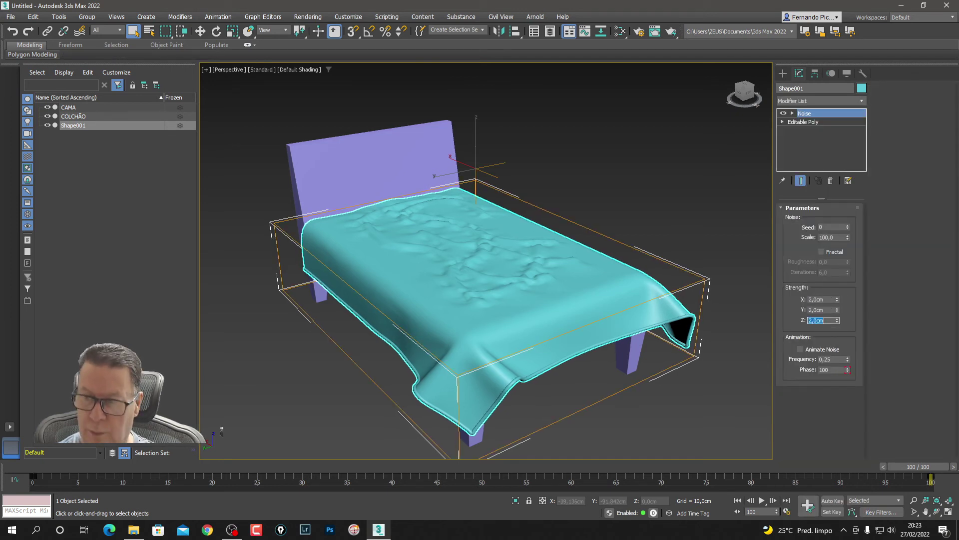
click(821, 252)
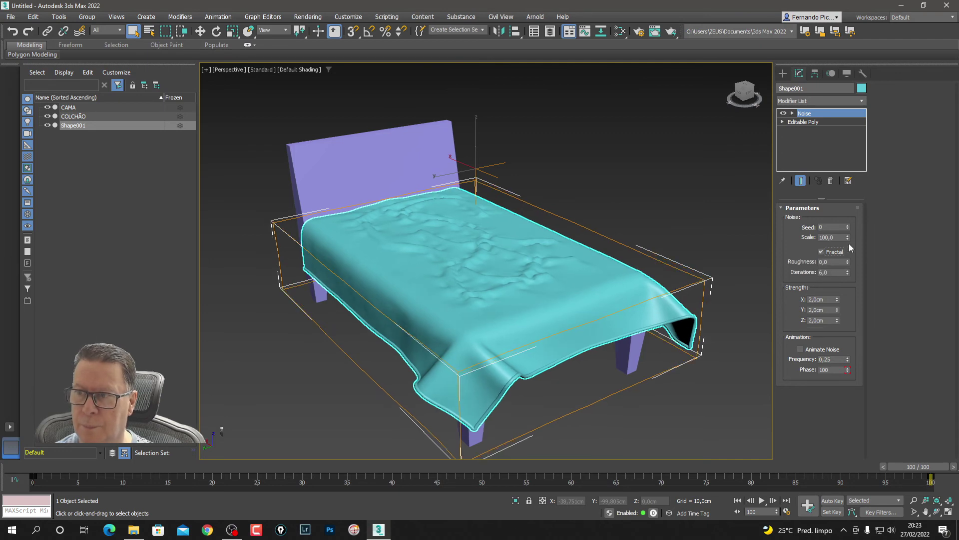
drag(847, 238, 856, 276)
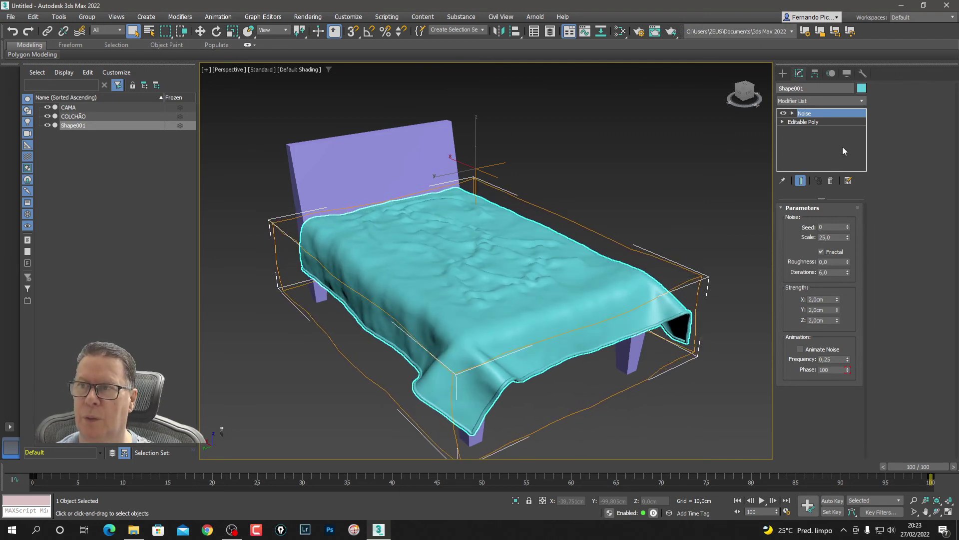
Step: Add a 2-iteration TurboSmooth above the Noise and toggle it off and on to compare
click(847, 101)
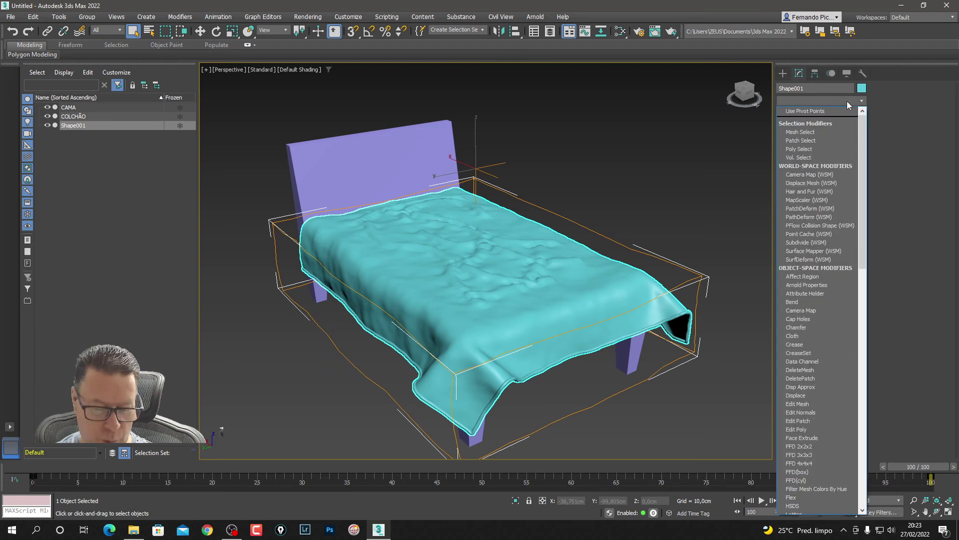
key(t)
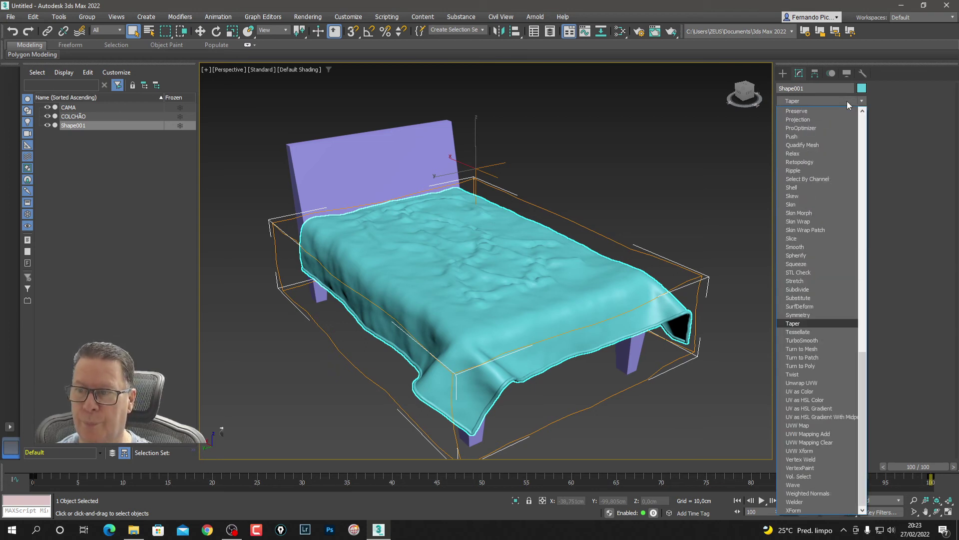
click(831, 340)
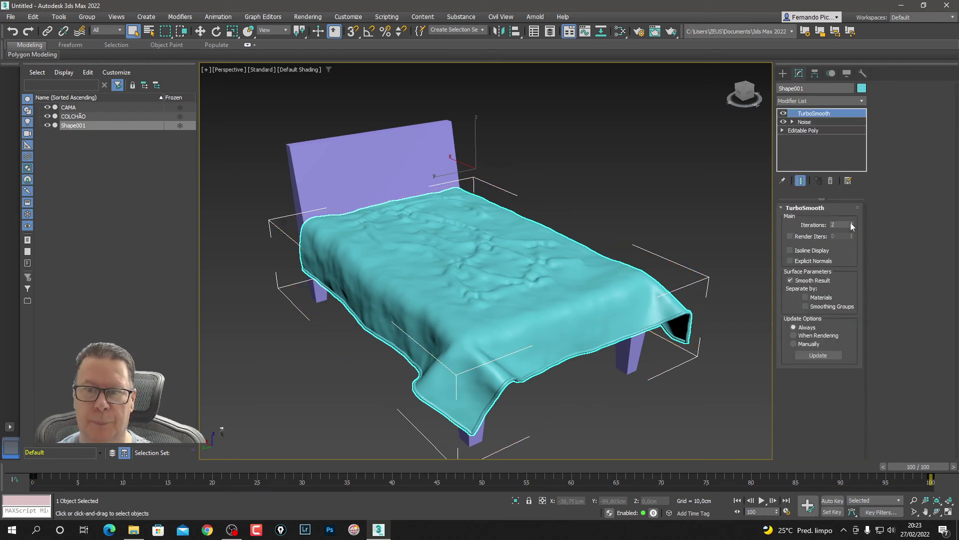
click(783, 114)
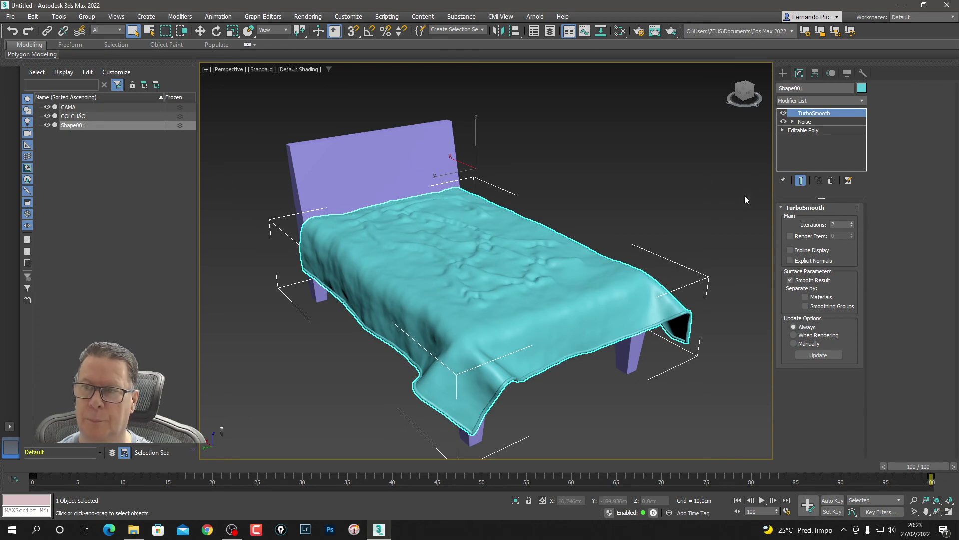
click(783, 73)
click(661, 188)
click(539, 281)
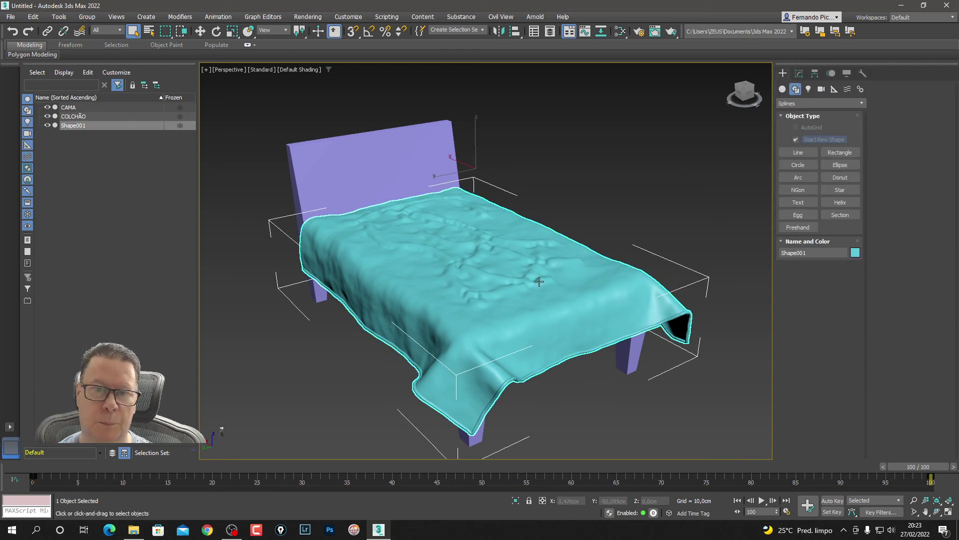
Step: Convert the wrinkled, smoothed bed sheet to Editable Poly
click(663, 172)
click(798, 73)
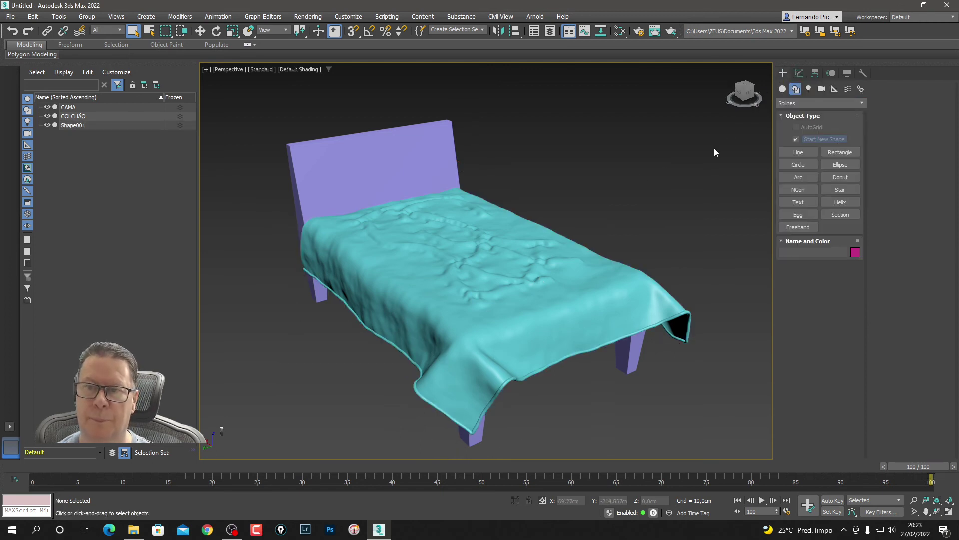
click(635, 300)
right_click(644, 301)
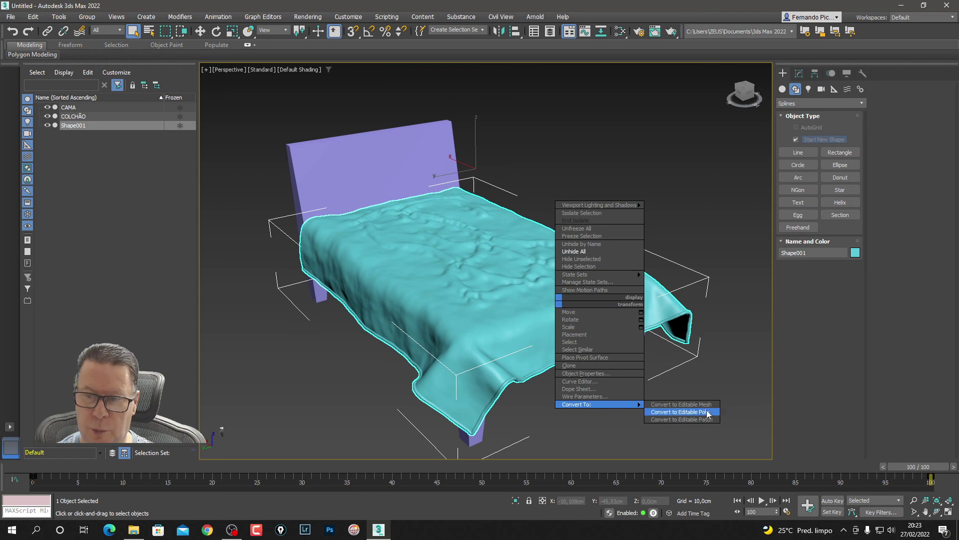
click(708, 411)
Step: Toggle wireframe and edged-face shading and orbit around the bed to inspect the draped sheet
click(730, 225)
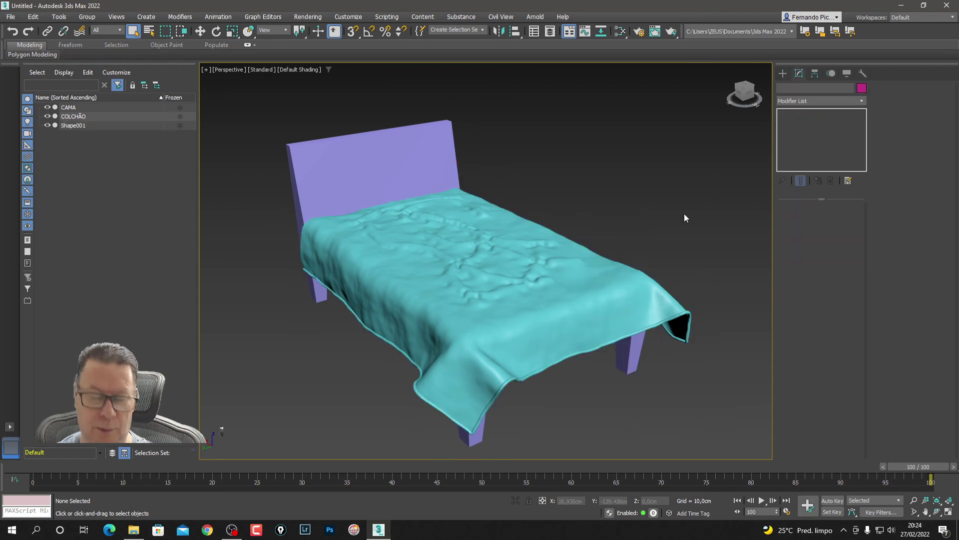
key(F3)
key(F4)
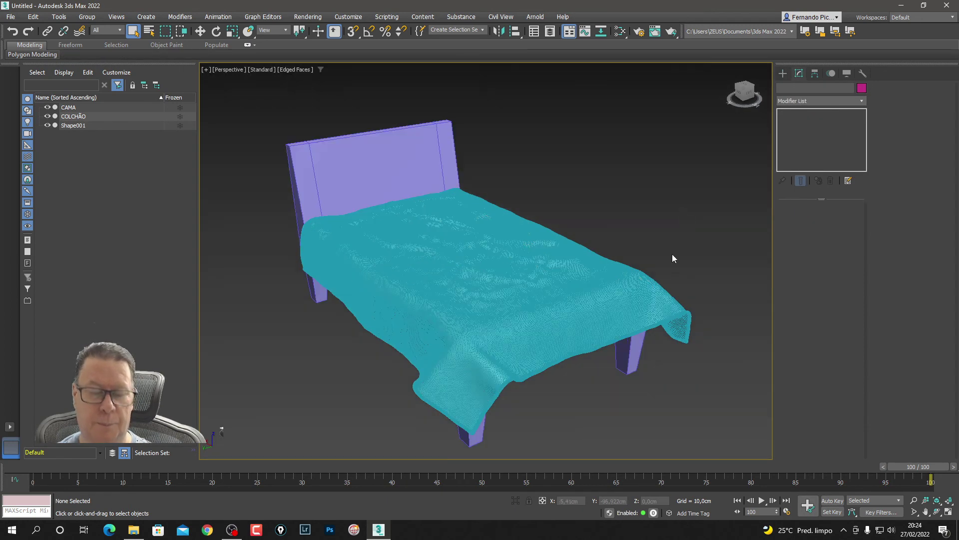
key(F3)
key(F4)
key(F3)
mouse_move(662, 358)
alt+middle_down()
mouse_move(594, 370)
mouse_move(588, 385)
mouse_move(666, 284)
mouse_move(630, 351)
mouse_move(673, 343)
mouse_move(638, 315)
mouse_move(679, 315)
mouse_move(650, 314)
alt+middle_up()
scroll(672, 313, up, 5)
scroll(665, 313, down, 5)
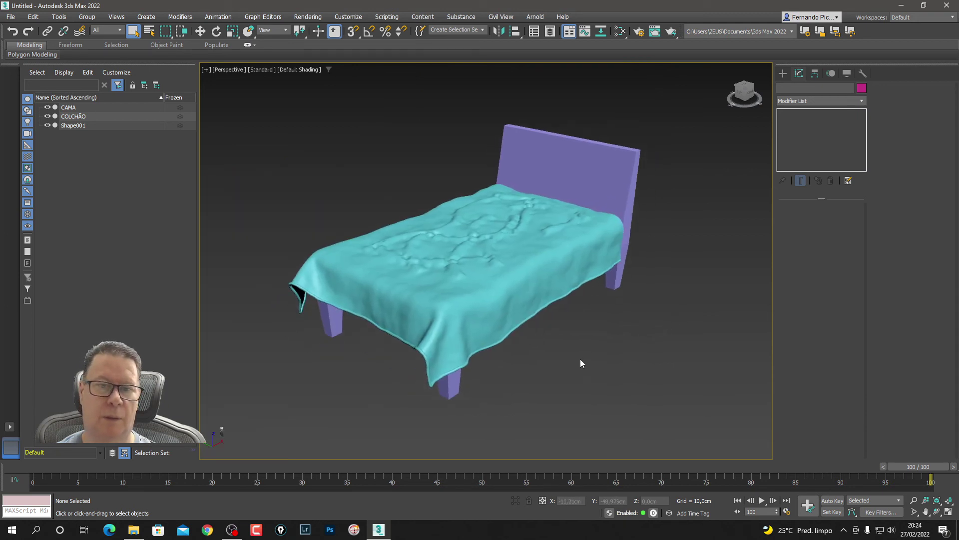
mouse_move(579, 351)
middle_down()
mouse_move(555, 357)
mouse_move(601, 364)
mouse_move(697, 348)
mouse_move(571, 365)
mouse_move(573, 348)
middle_up()
scroll(575, 316, up, 5)
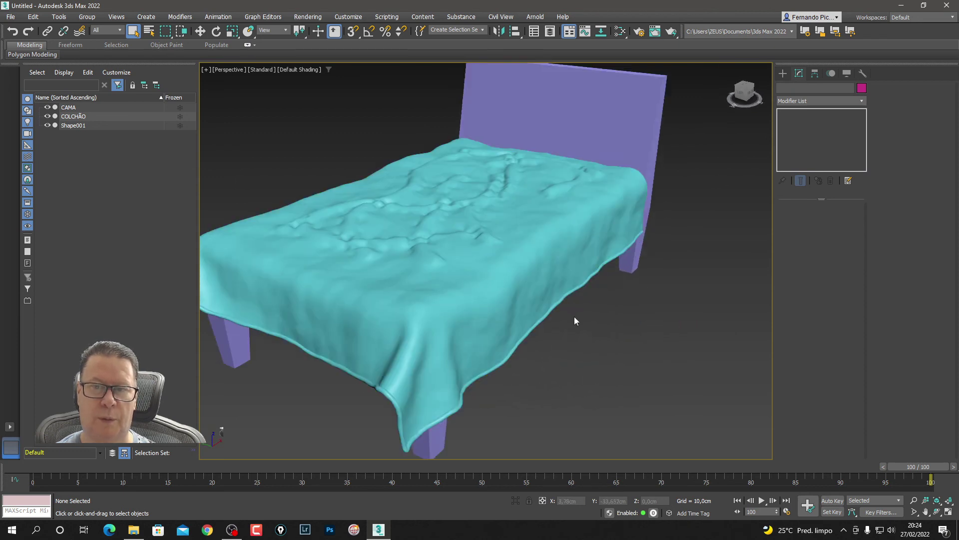
click(558, 342)
drag(623, 346, 512, 258)
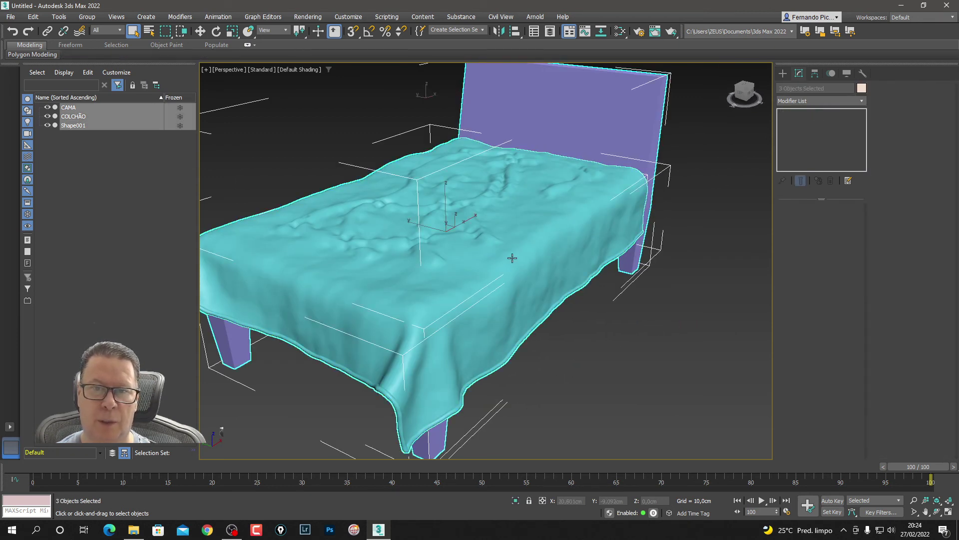
Step: At the sheet's Polygon level, expand Paint Deformation and switch the brush to Relax
click(531, 229)
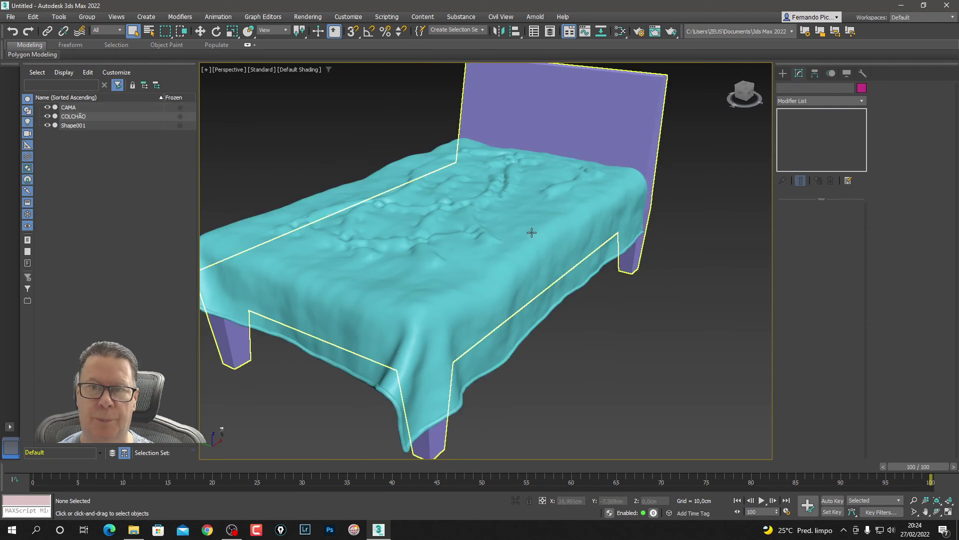
click(782, 113)
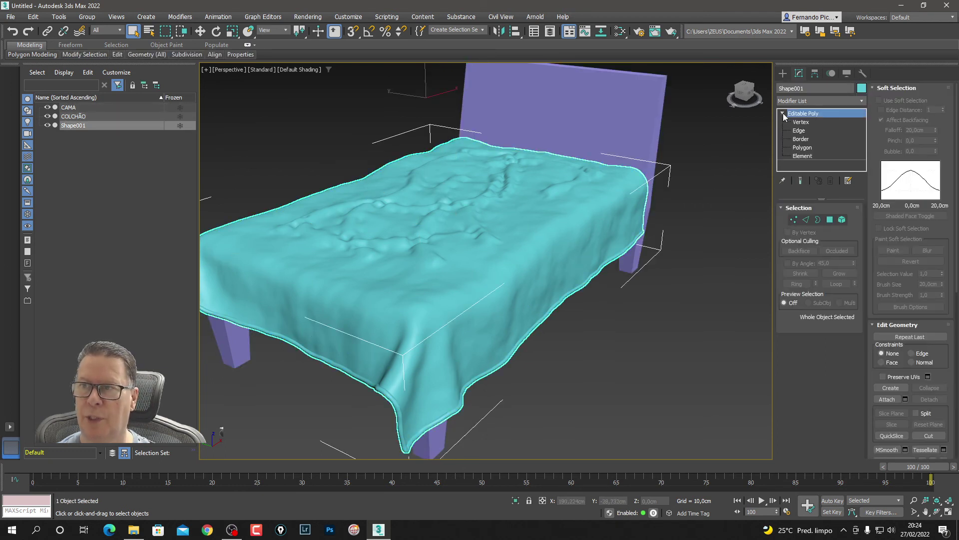
click(814, 147)
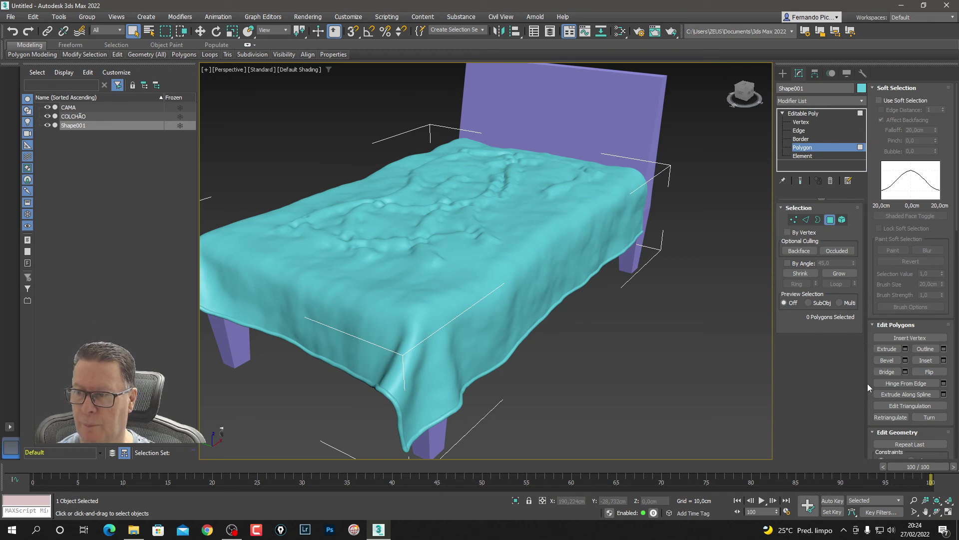
drag(870, 424, 861, 181)
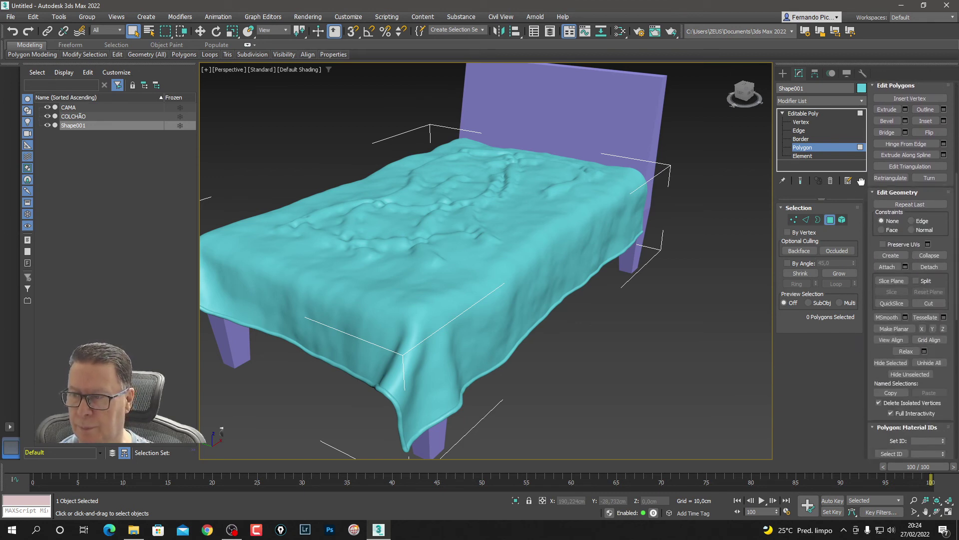
scroll(885, 400, down, 2)
scroll(885, 400, down, 2)
scroll(885, 399, down, 1)
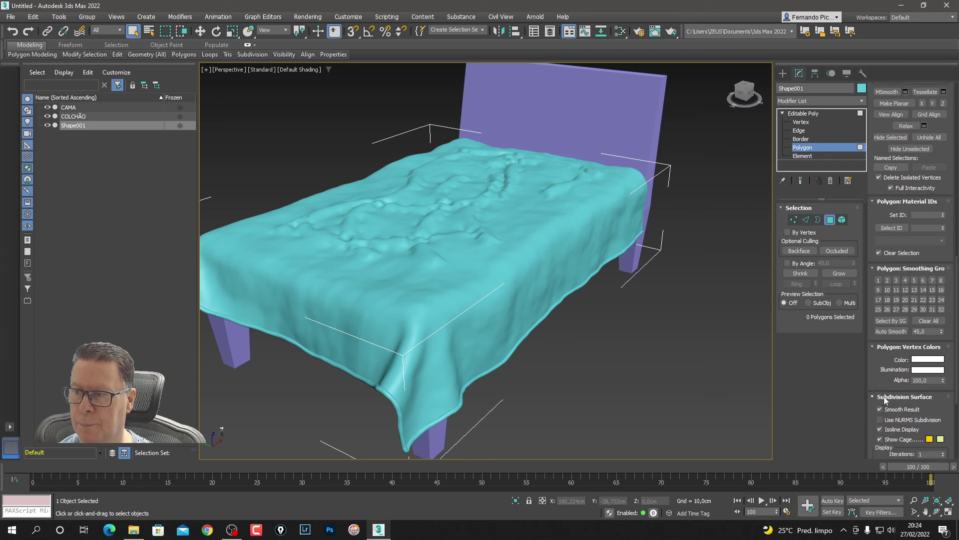
scroll(884, 400, down, 2)
scroll(885, 400, down, 1)
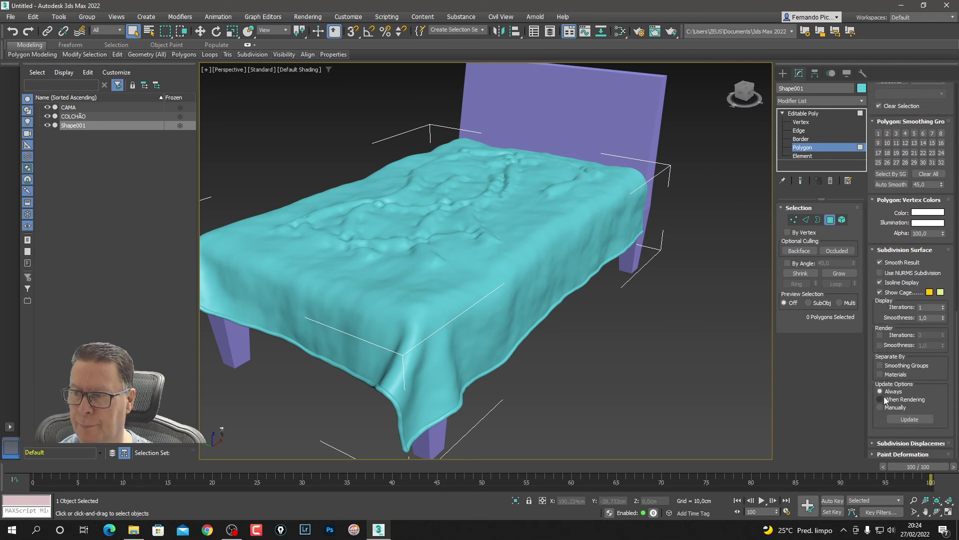
click(919, 443)
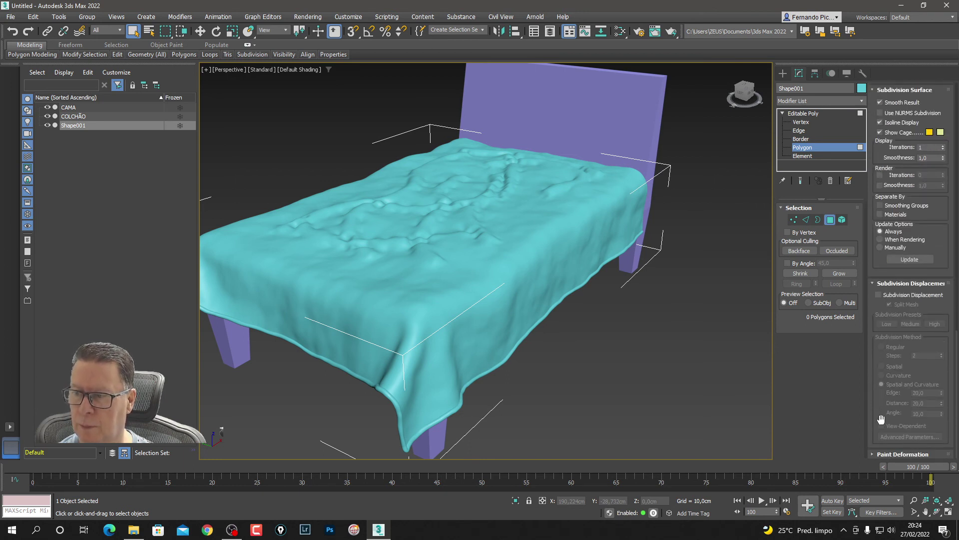
click(883, 454)
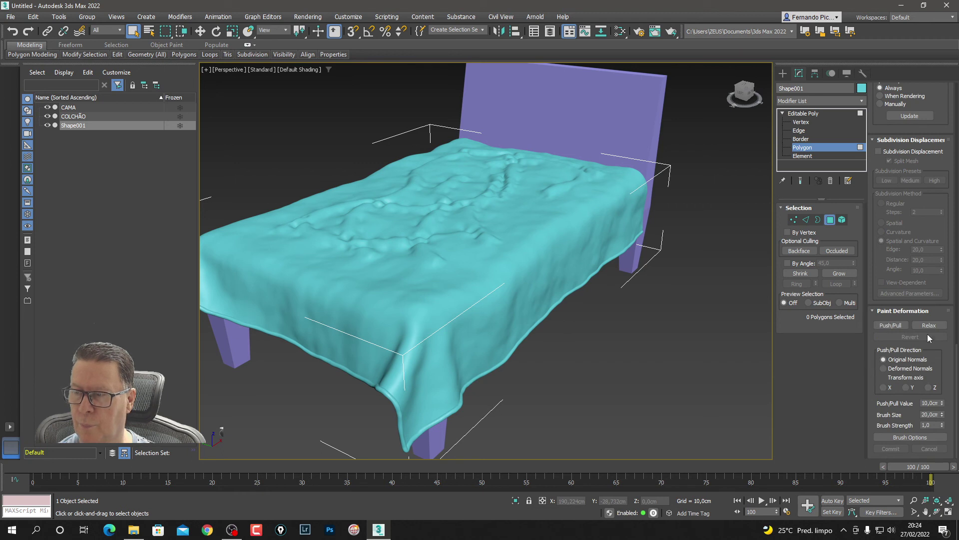
click(929, 325)
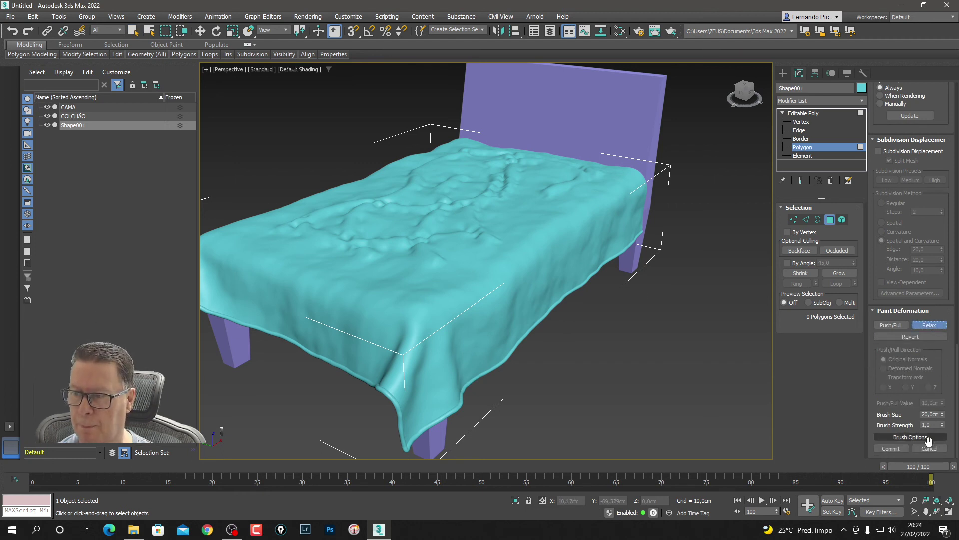
Step: Shrink the Relax brush to about 8.6 cm, relax the sheet's wrinkles, then leave paint deformation
click(930, 438)
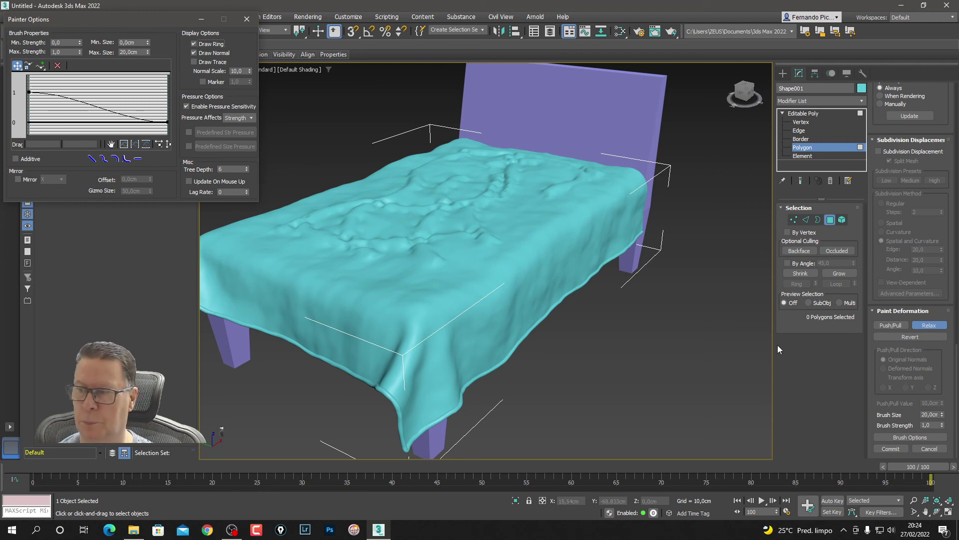
click(943, 417)
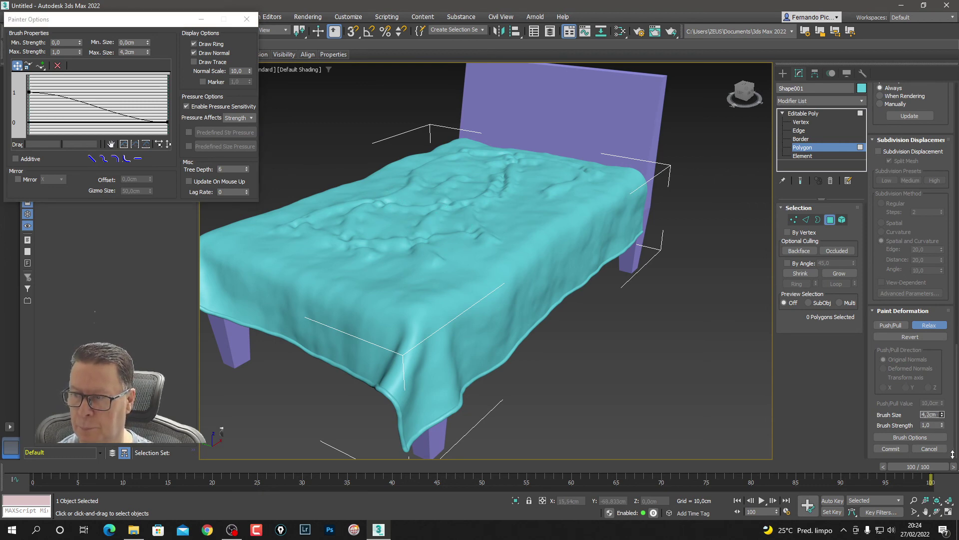
drag(953, 454, 952, 430)
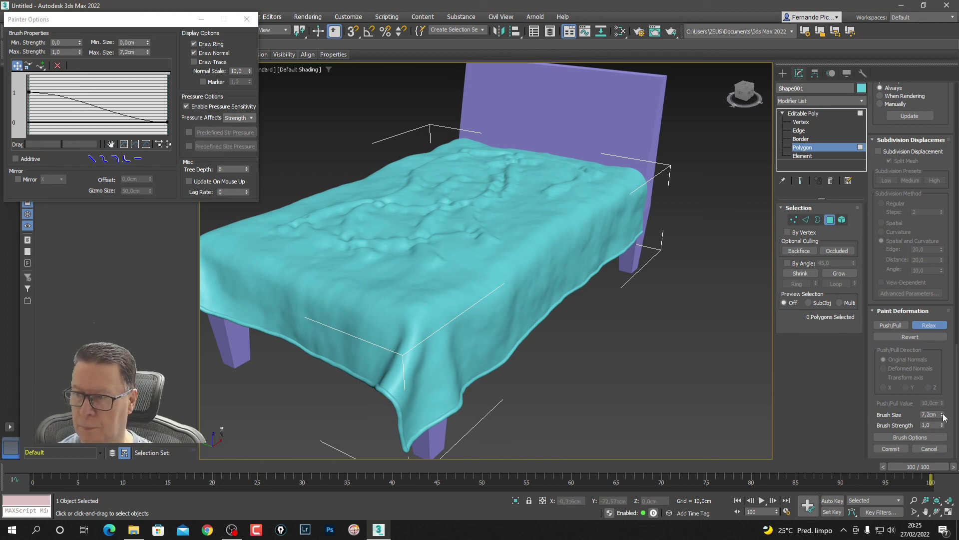
drag(943, 403, 944, 400)
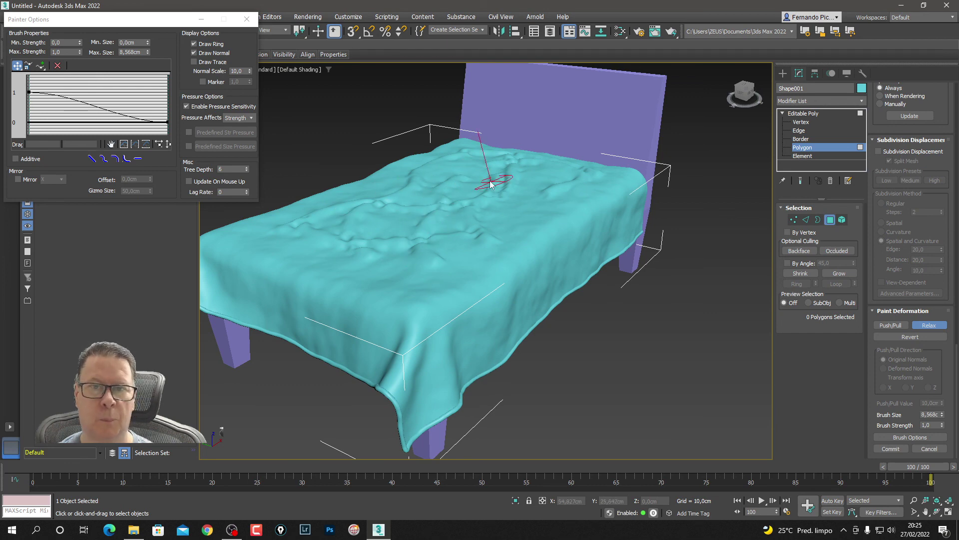
click(783, 73)
Step: Collapse the relaxed sheet into a plain Editable Poly
click(691, 242)
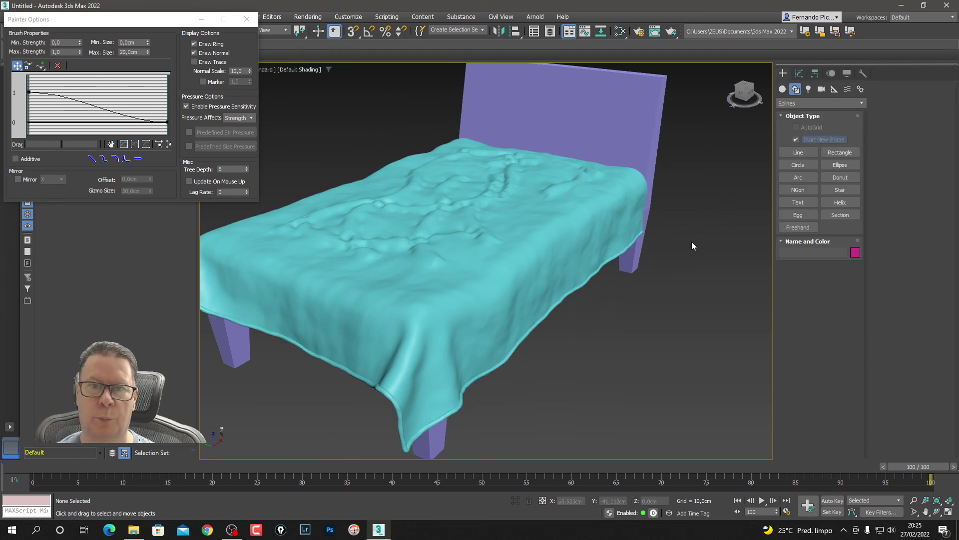
click(472, 229)
right_click(470, 226)
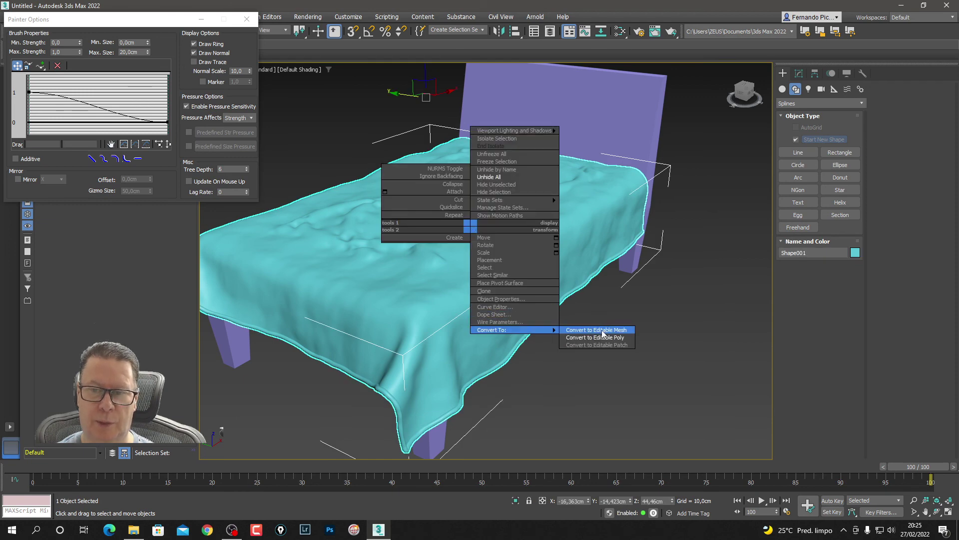
click(595, 337)
click(643, 321)
Step: Close the Painter Options window and orbit and pan around the bed to view the relaxed sheet
scroll(636, 328, down, 3)
scroll(630, 320, up, 3)
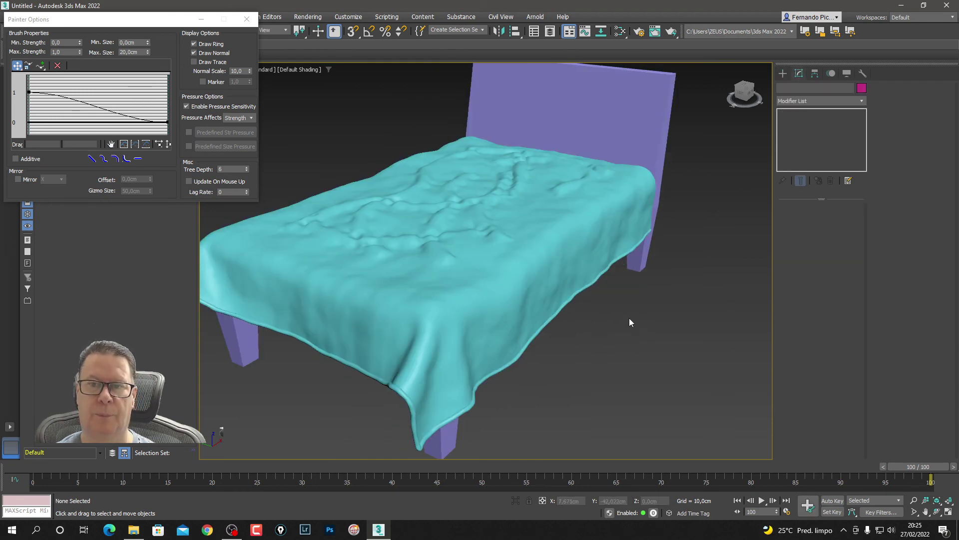
scroll(630, 318, down, 3)
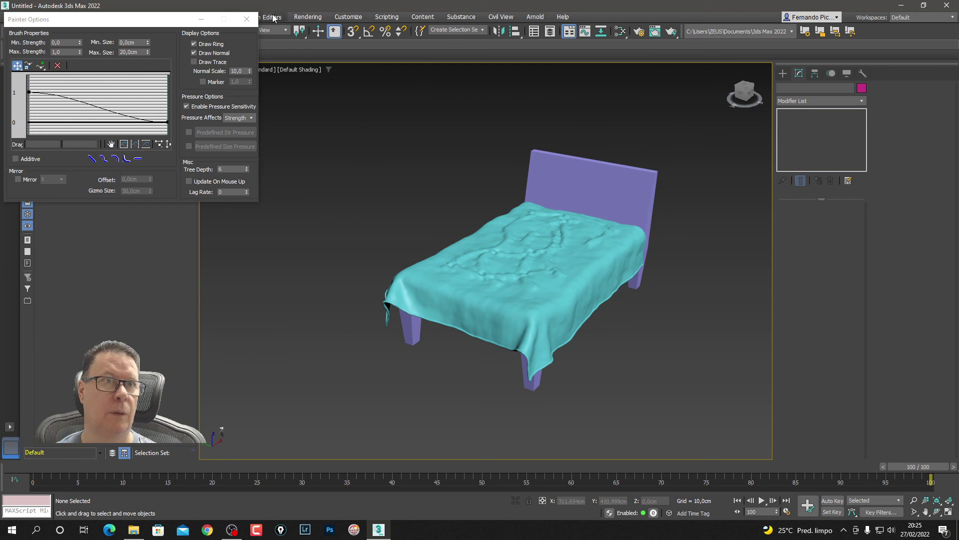
click(247, 19)
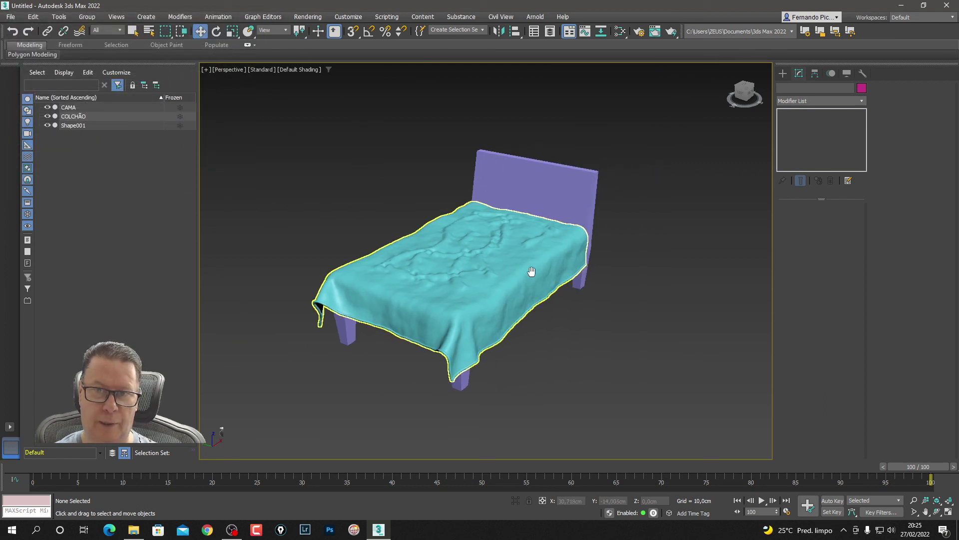
mouse_move(531, 273)
alt+middle_down()
mouse_move(603, 311)
mouse_move(637, 313)
mouse_move(550, 261)
mouse_move(595, 192)
alt+middle_up()
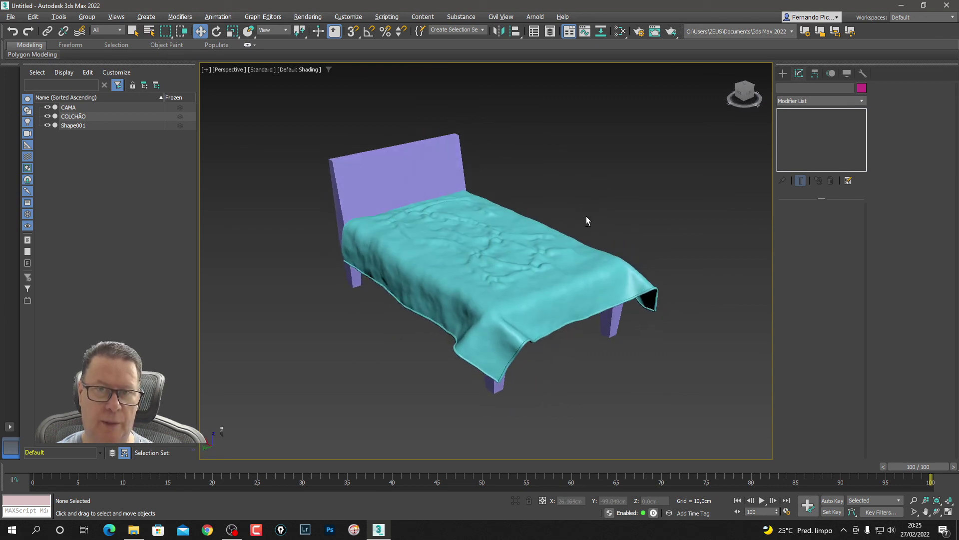
scroll(585, 216, up, 4)
scroll(559, 210, down, 5)
scroll(557, 208, up, 4)
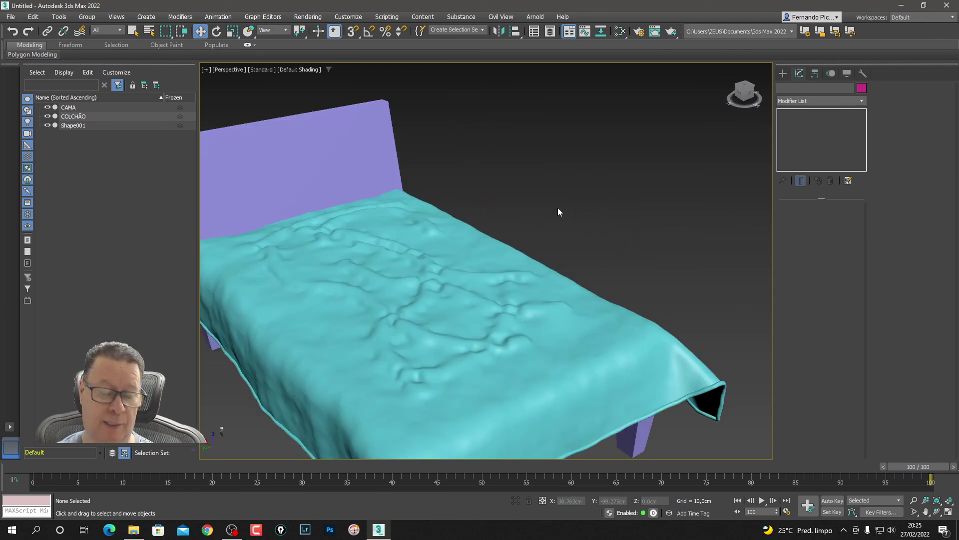
scroll(553, 193, down, 1)
scroll(572, 175, down, 2)
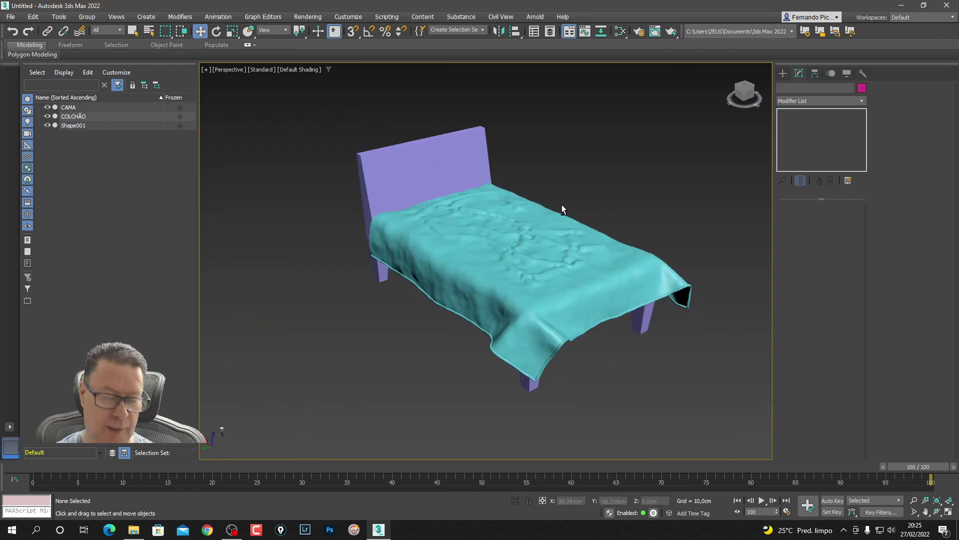
middle_drag(553, 188, 425, 186)
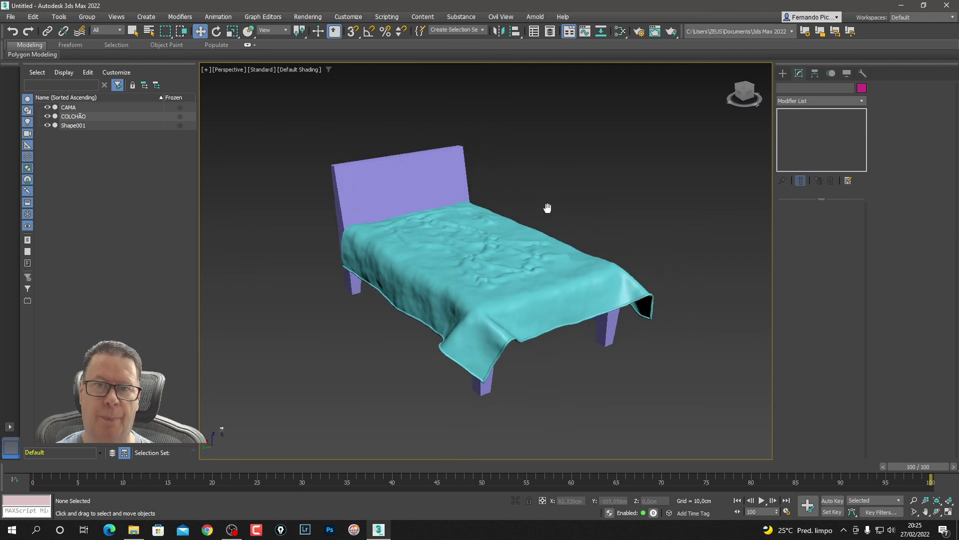
click(460, 241)
right_click(459, 243)
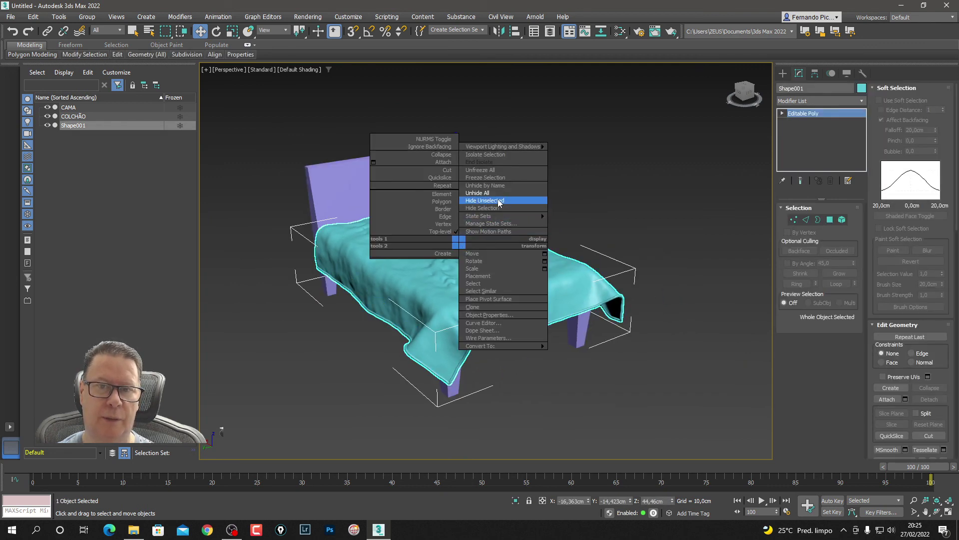
click(508, 208)
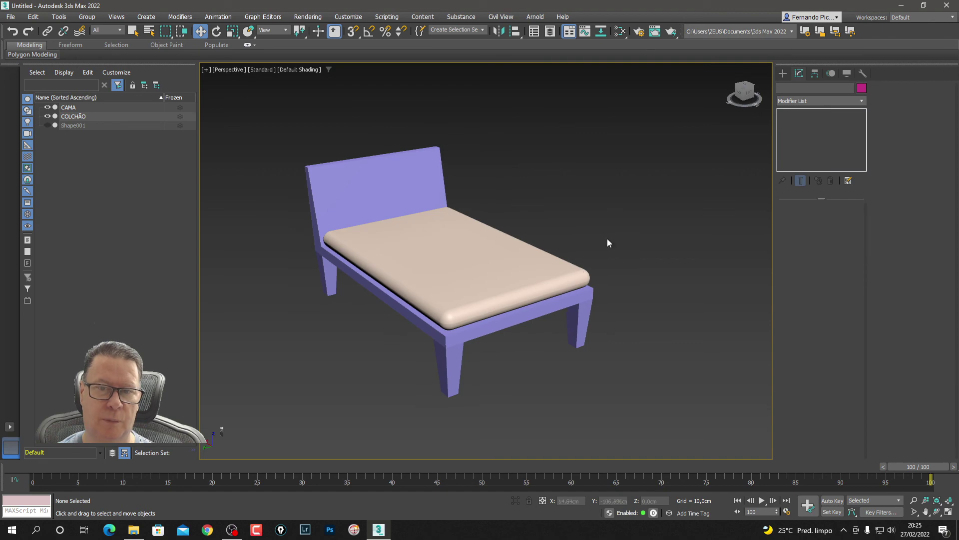
click(483, 274)
click(604, 202)
key(F3)
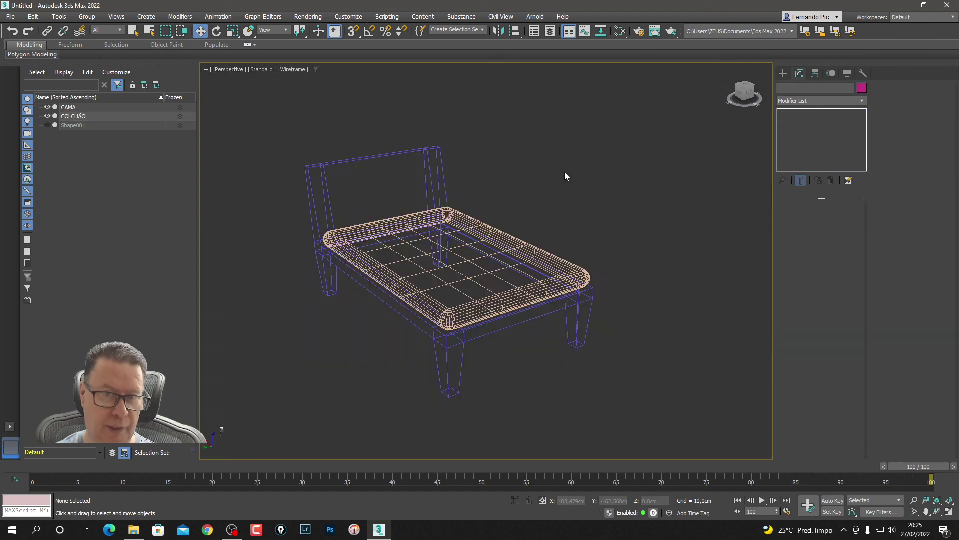
key(F3)
key(F4)
scroll(574, 195, up, 4)
key(z)
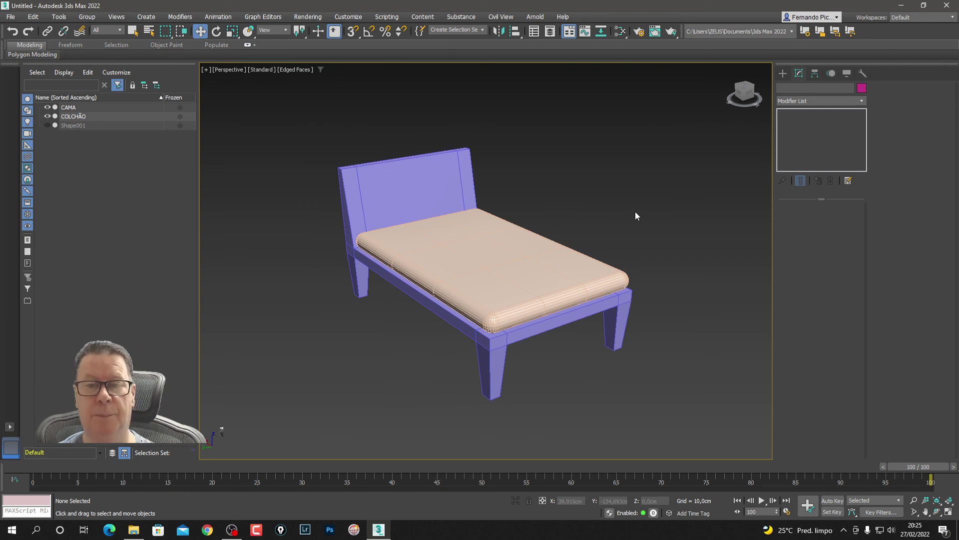
right_click(604, 223)
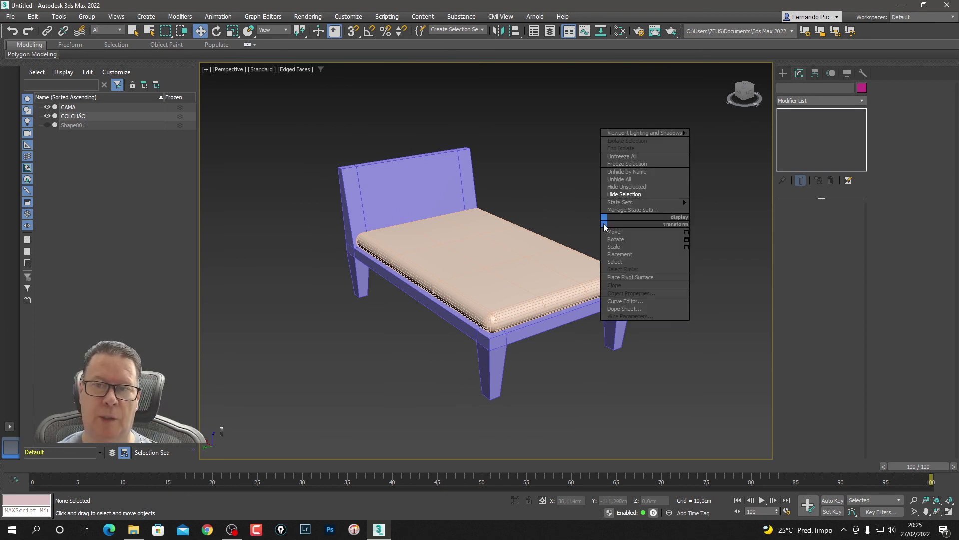
click(643, 181)
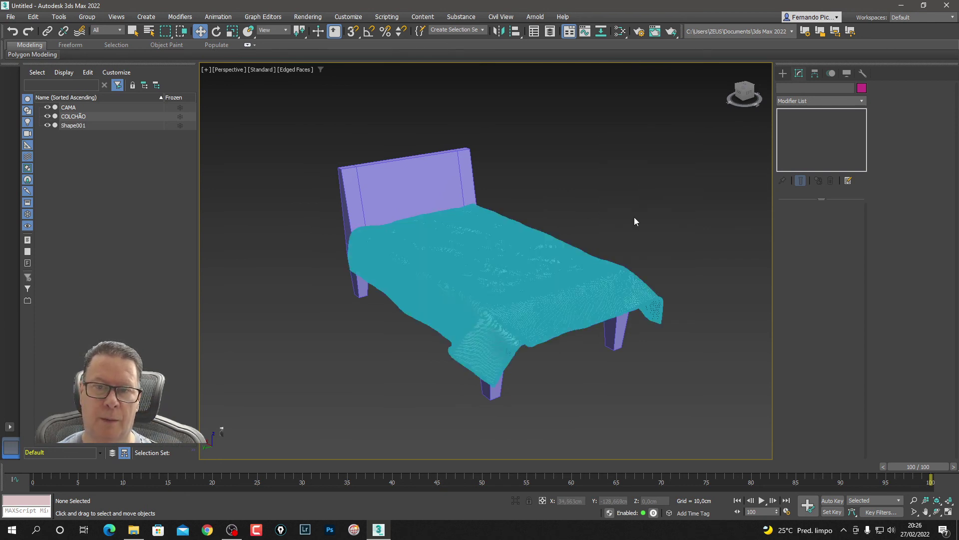
click(620, 223)
key(F4)
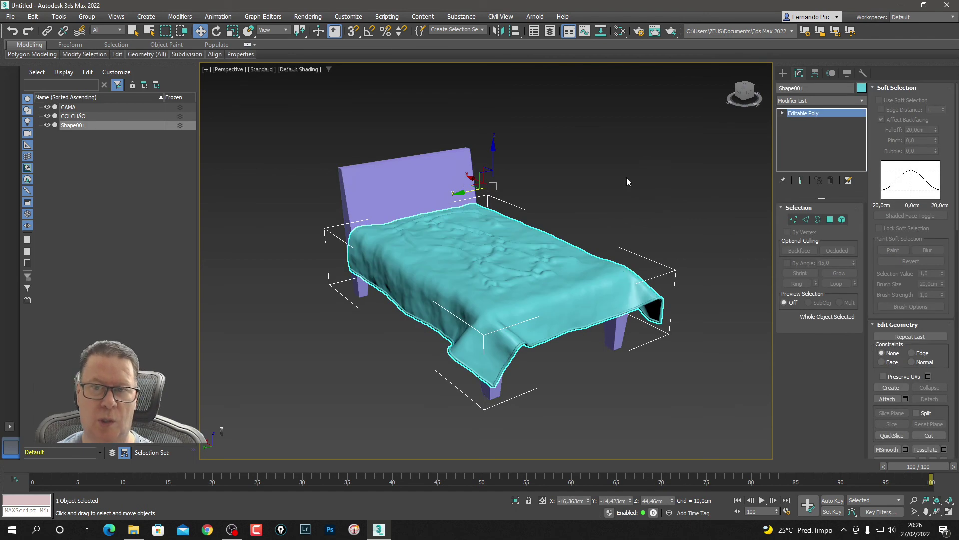
click(624, 182)
click(590, 280)
click(650, 213)
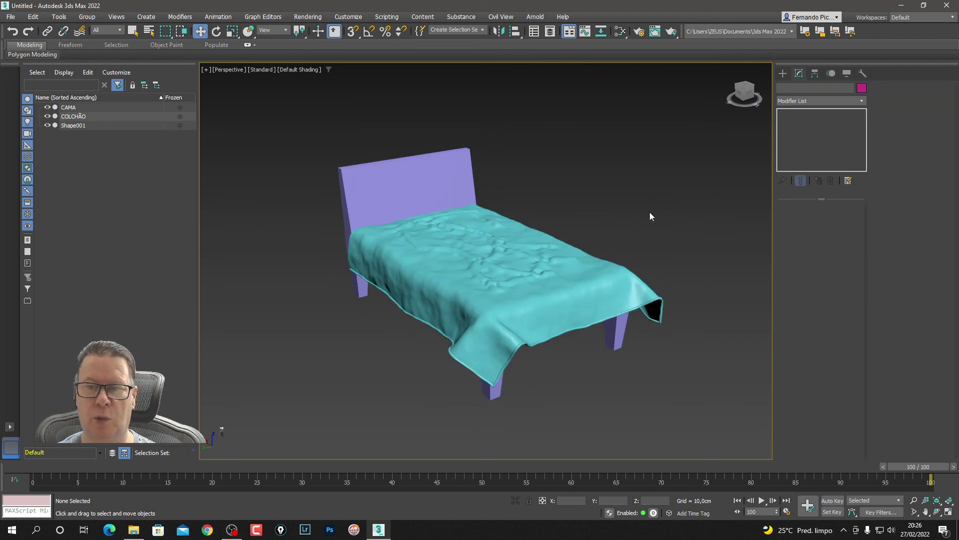